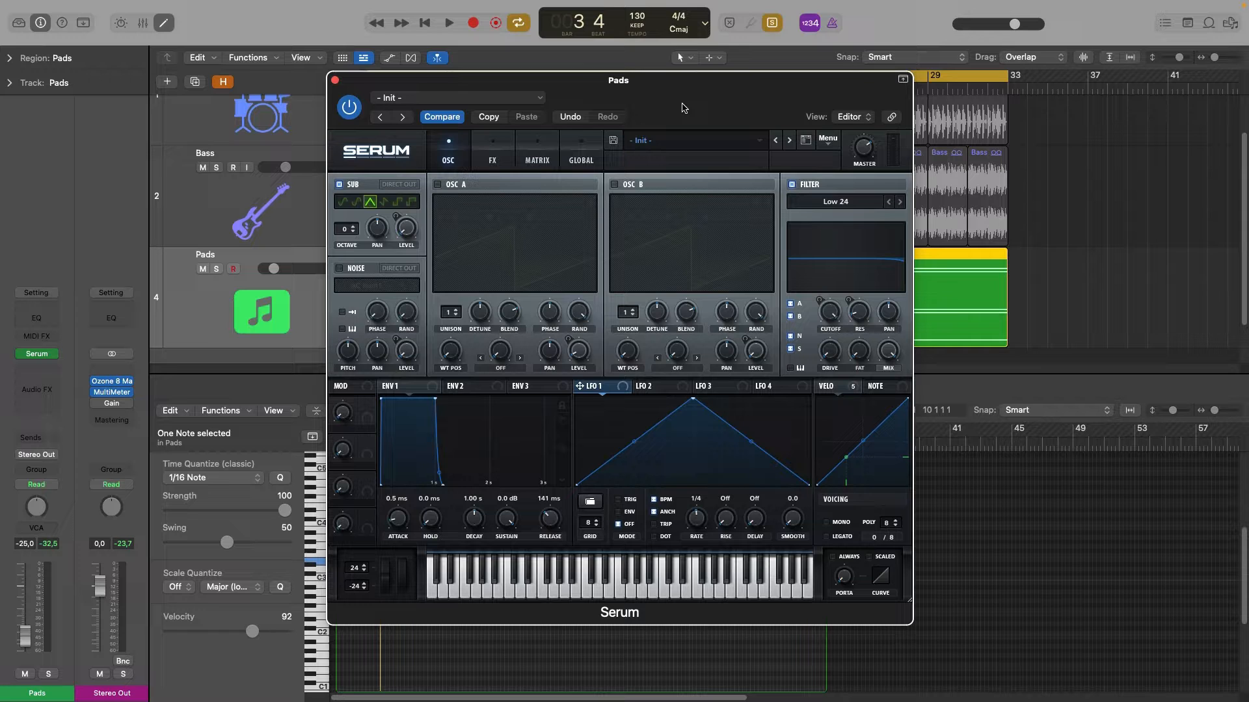
Play the Pads track, close the Serum window and enlarge the Piano Roll to show the region's notes
key("space")
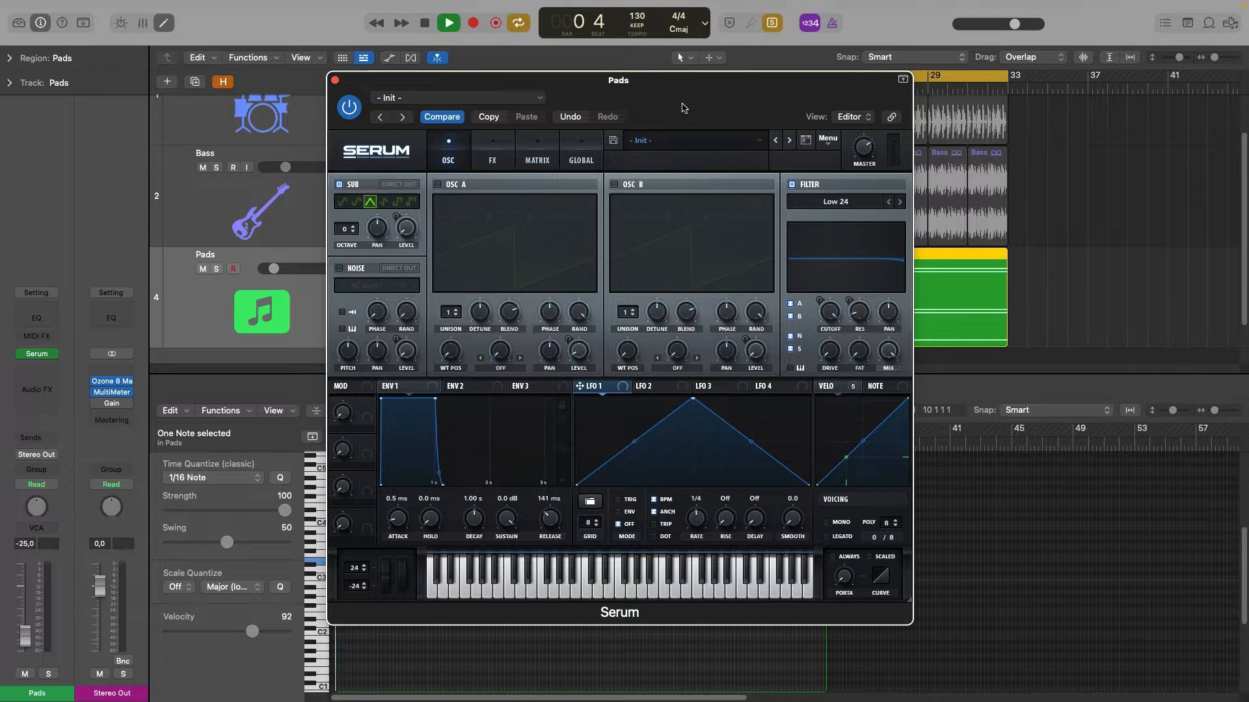
key("super+w")
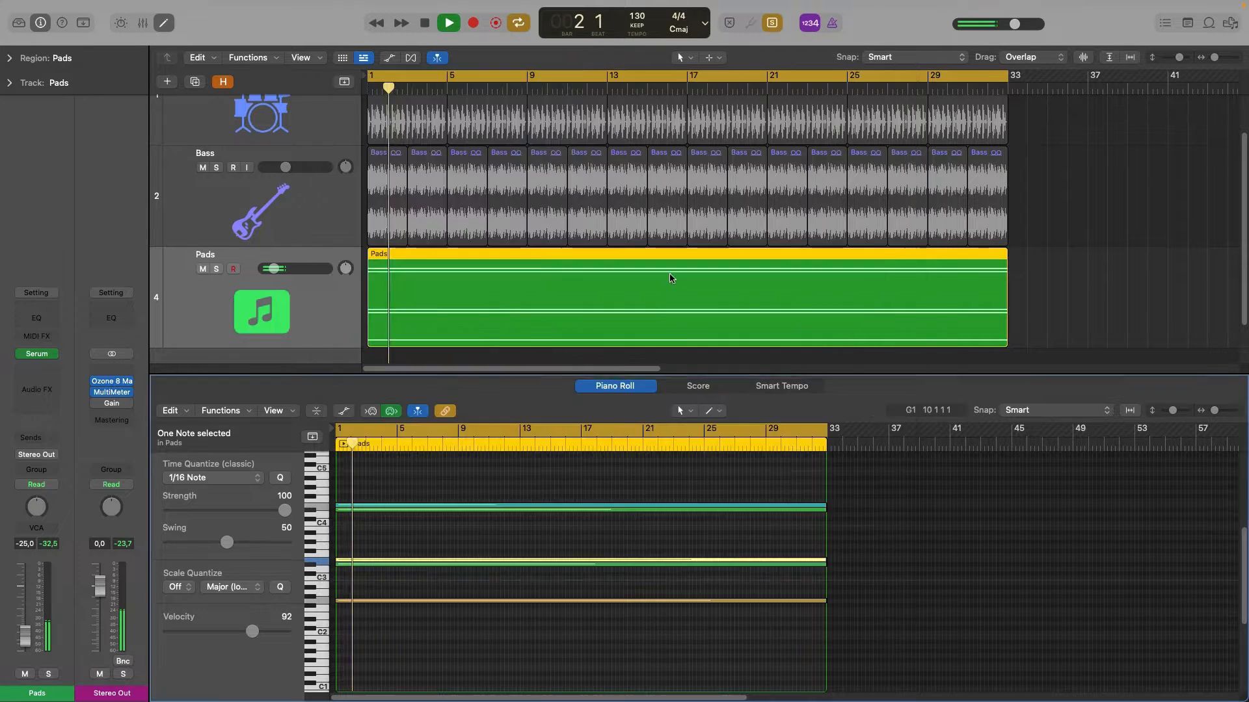
left_click(454, 646)
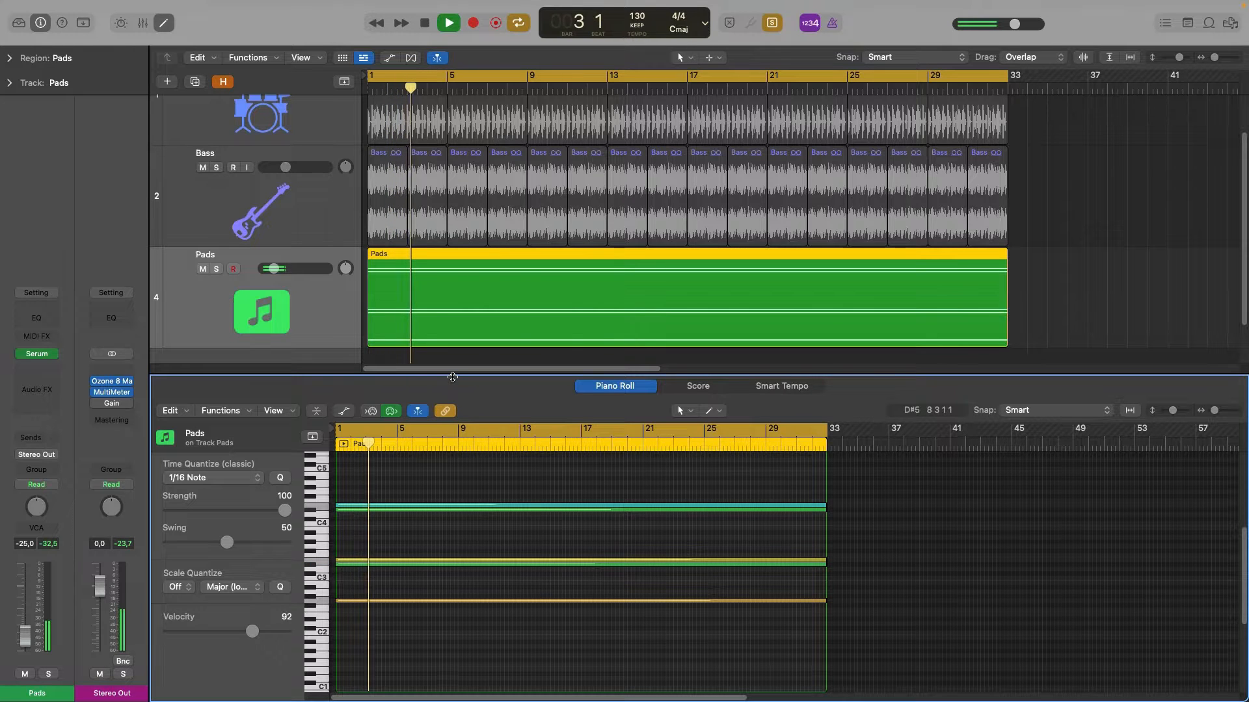
left_click_drag(452, 376, 454, 109)
scroll(449, 348, "up", 5)
scroll(449, 349, "up", 5)
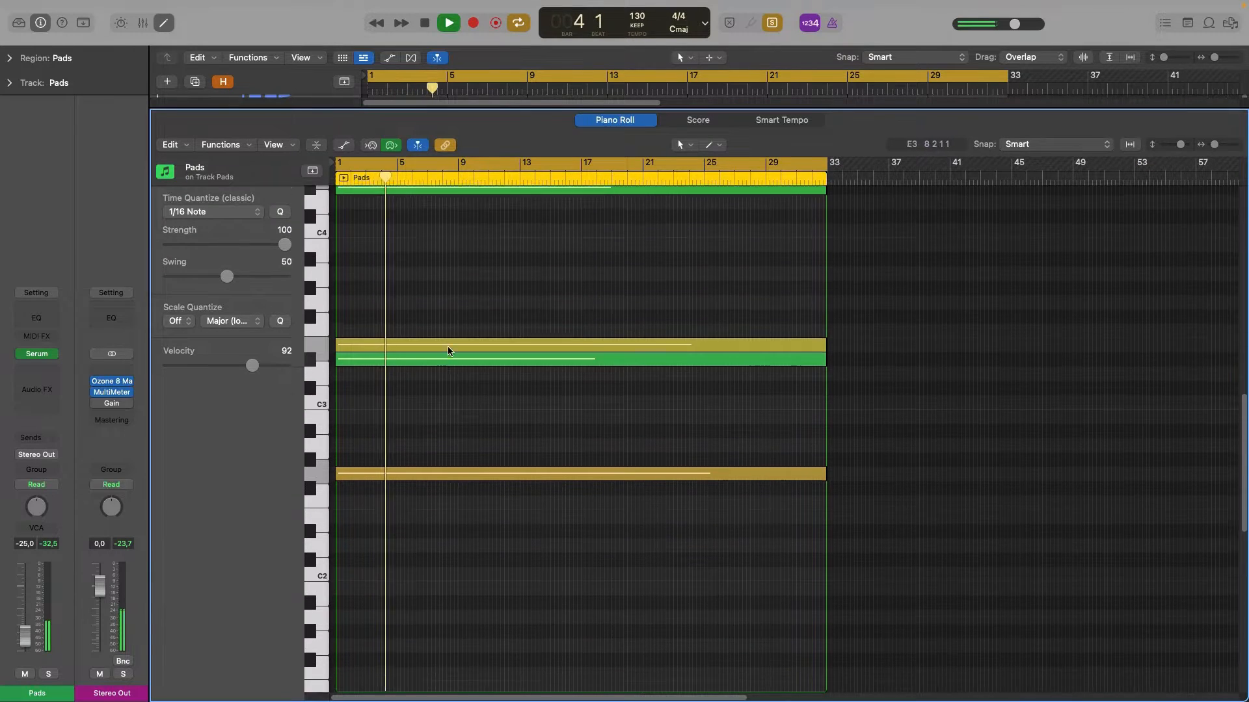
key("space")
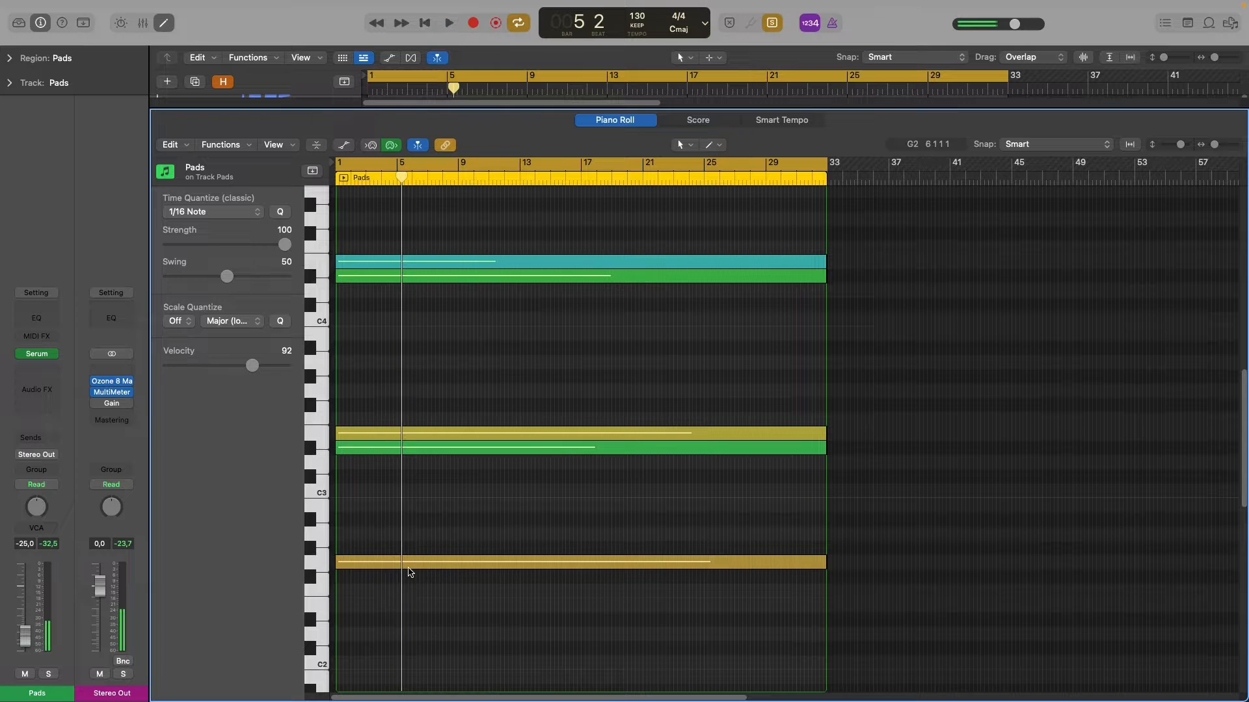
Audition the lowest note and the D#3 and E3 notes of the Pads region, and play the project from the start
left_click(407, 567)
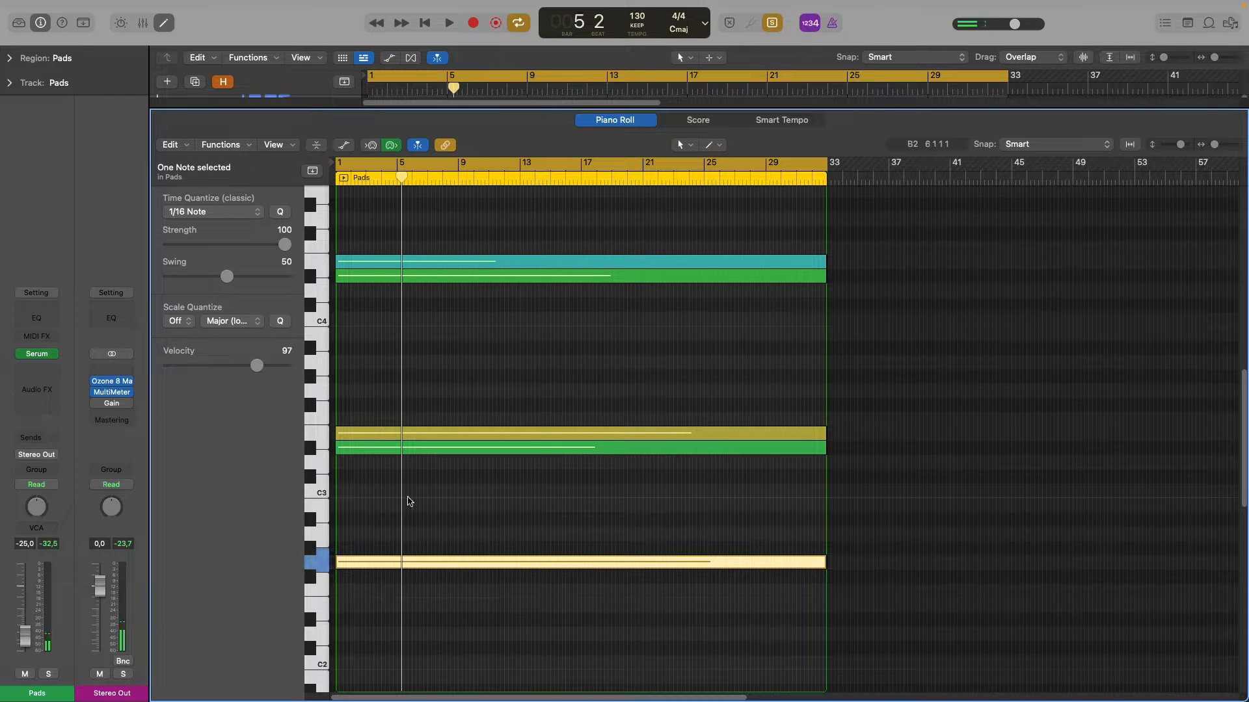
left_click(403, 449)
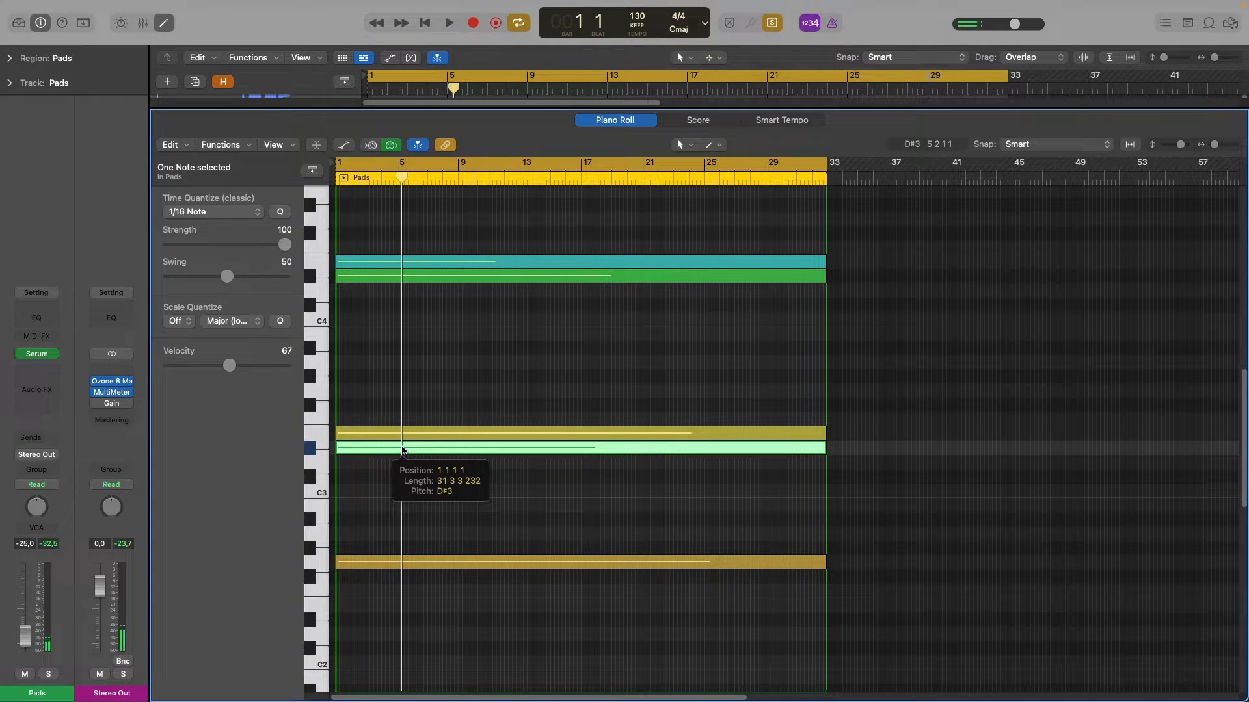
left_click(404, 435)
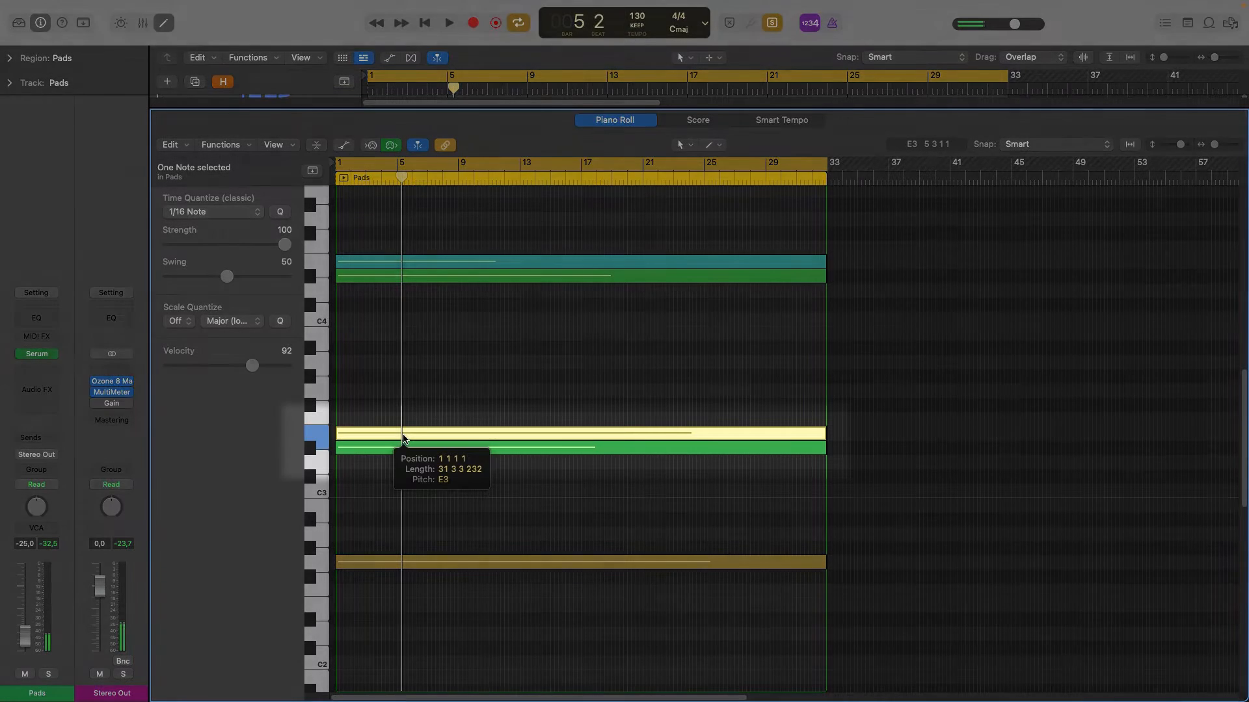
left_click_drag(438, 353, 444, 253)
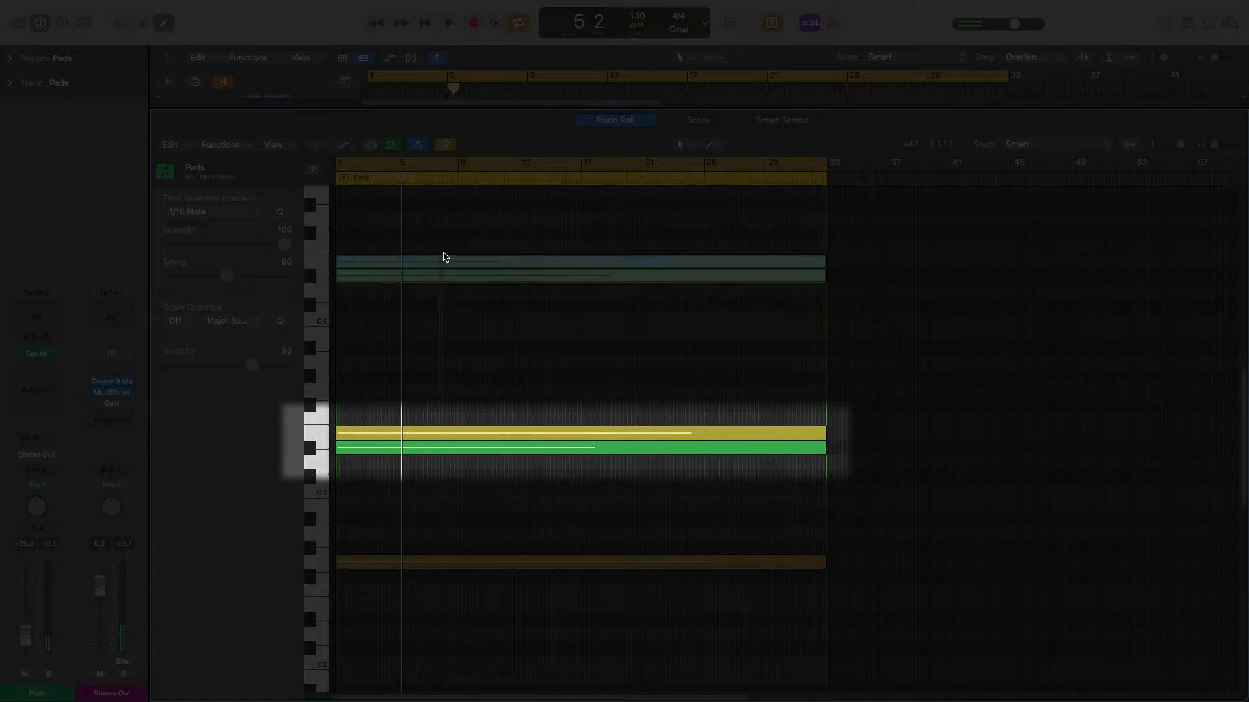
key("Return")
key("space")
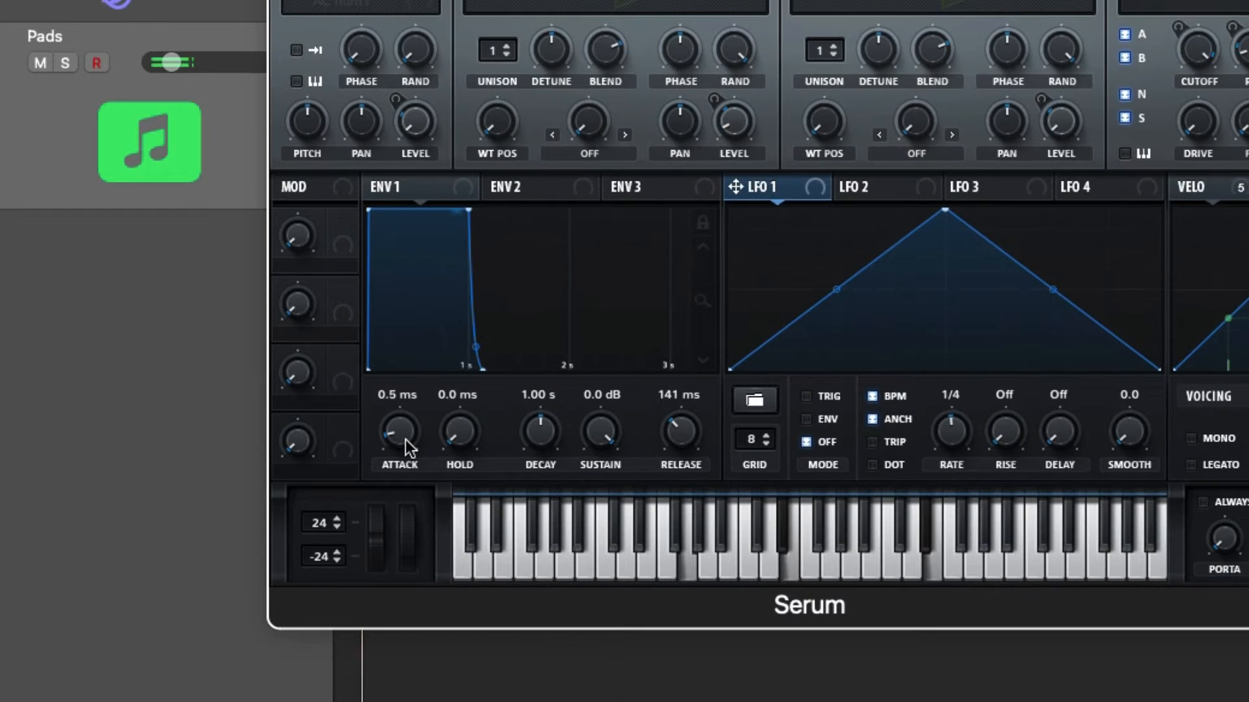
Set the Envelope 1 attack to 158 ms and release to 751 ms, and play back the pad
mouse_move(404, 439)
left_mouse_down()
mouse_move(426, 364)
mouse_move(402, 424)
left_mouse_up()
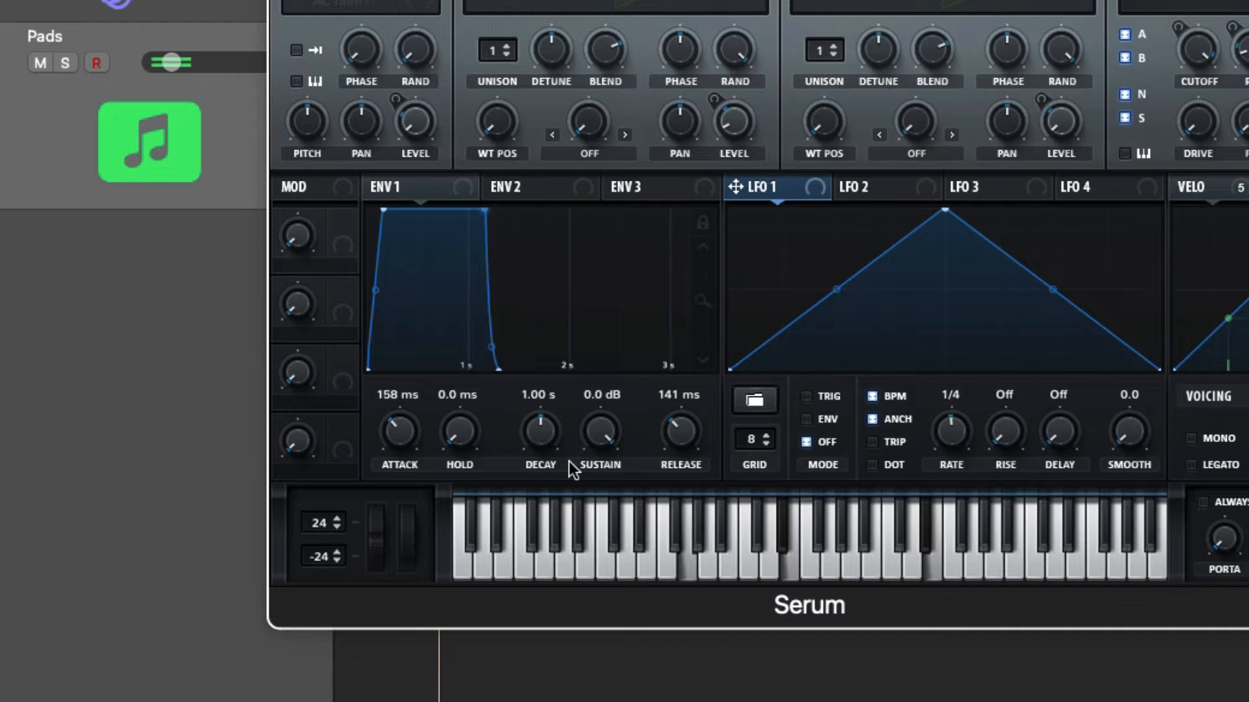
mouse_move(681, 435)
left_mouse_down()
mouse_move(686, 376)
mouse_move(693, 432)
left_mouse_up()
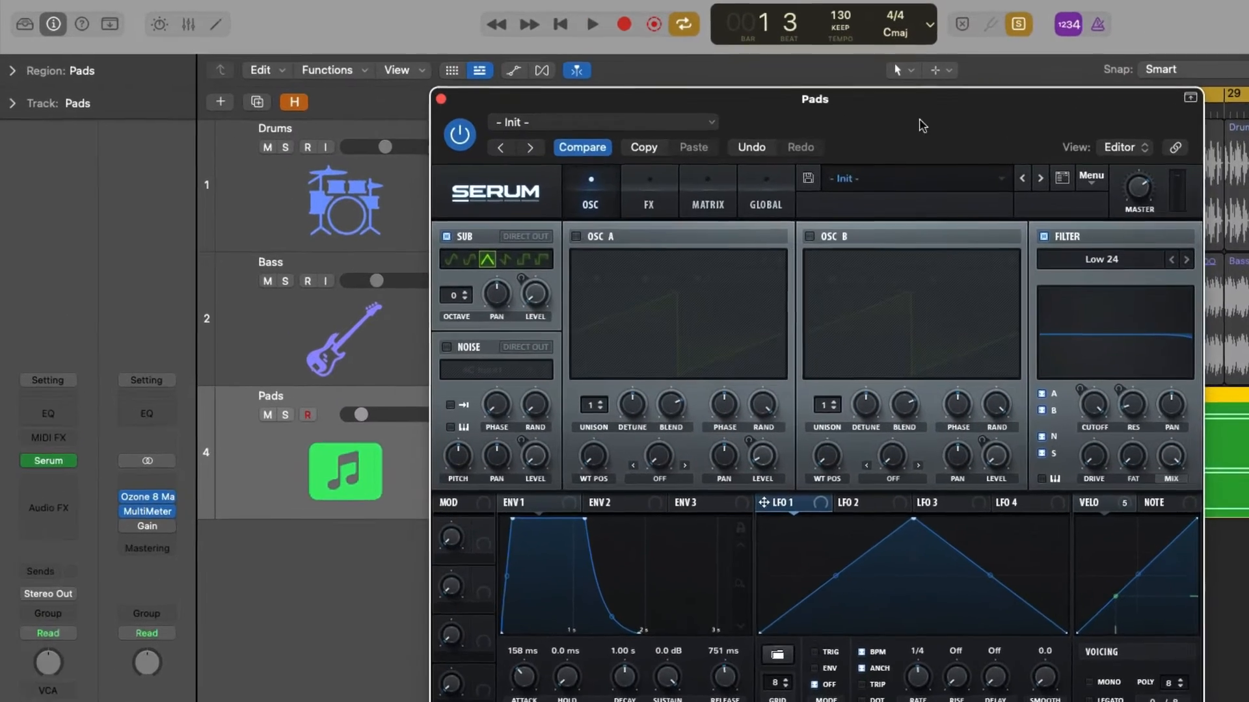
key("space")
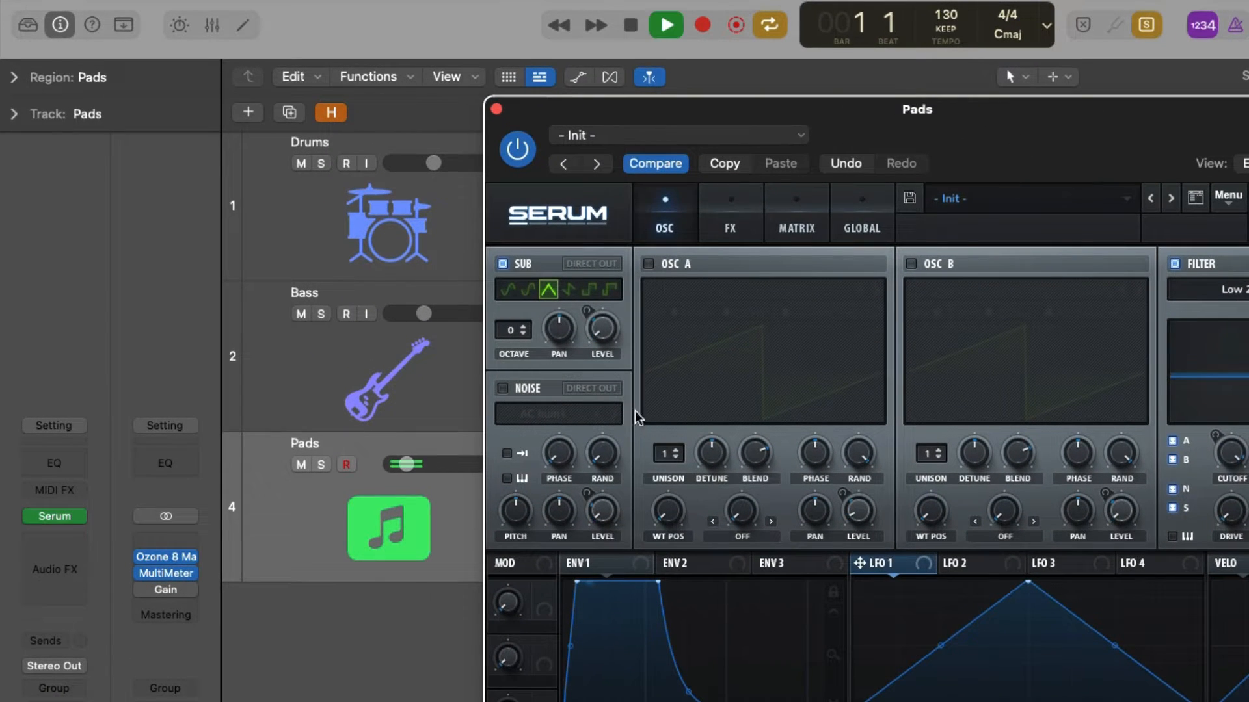
Switch the sub oscillator to a sine wave and enable the noise oscillator with a raised level
left_click(508, 290)
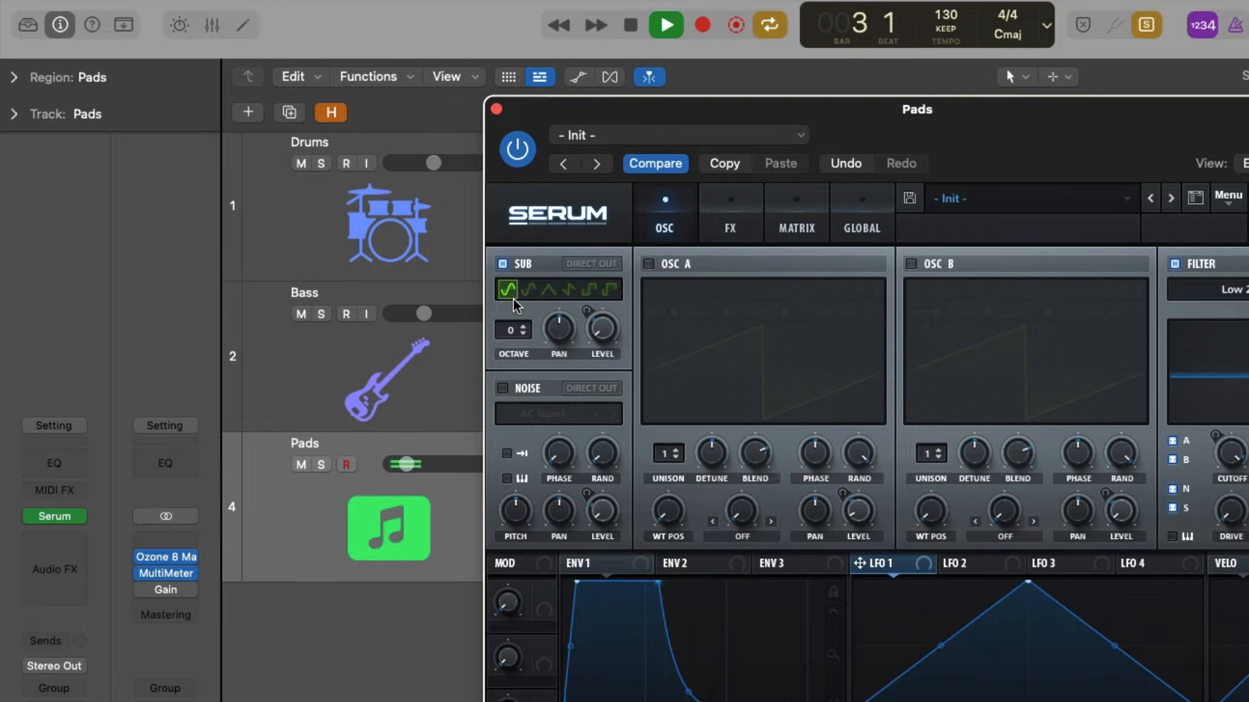
left_click(503, 388)
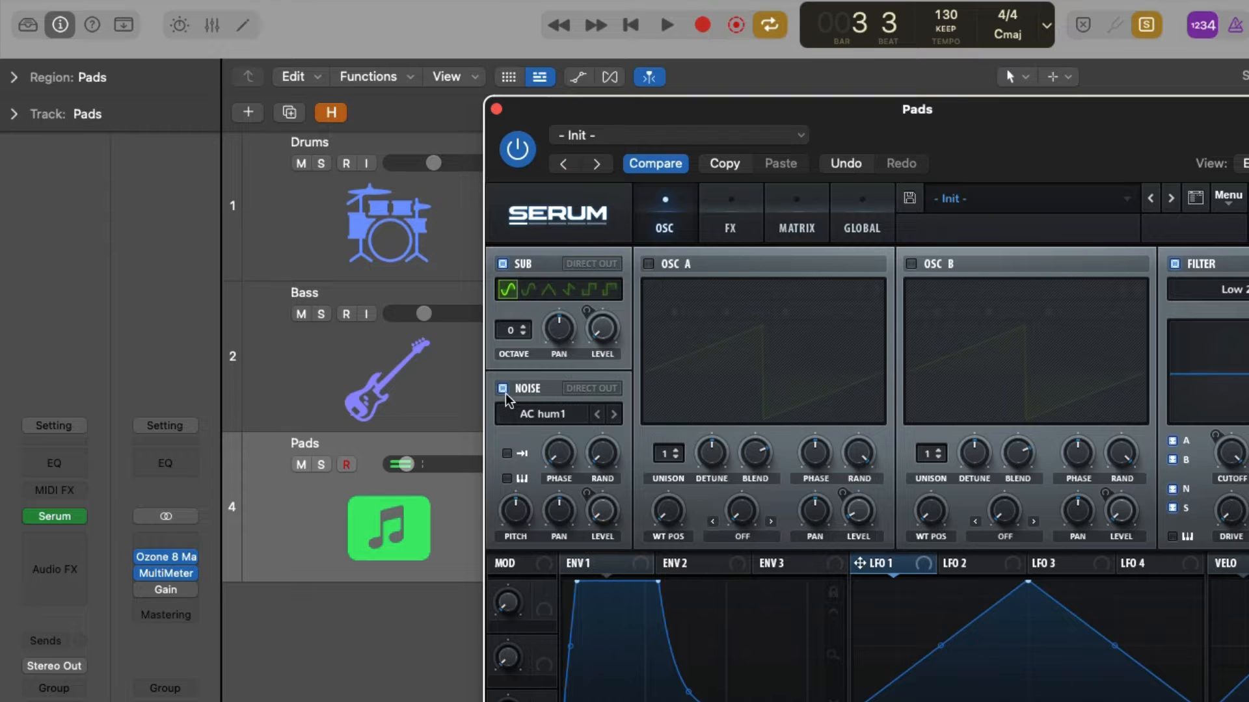
mouse_move(604, 512)
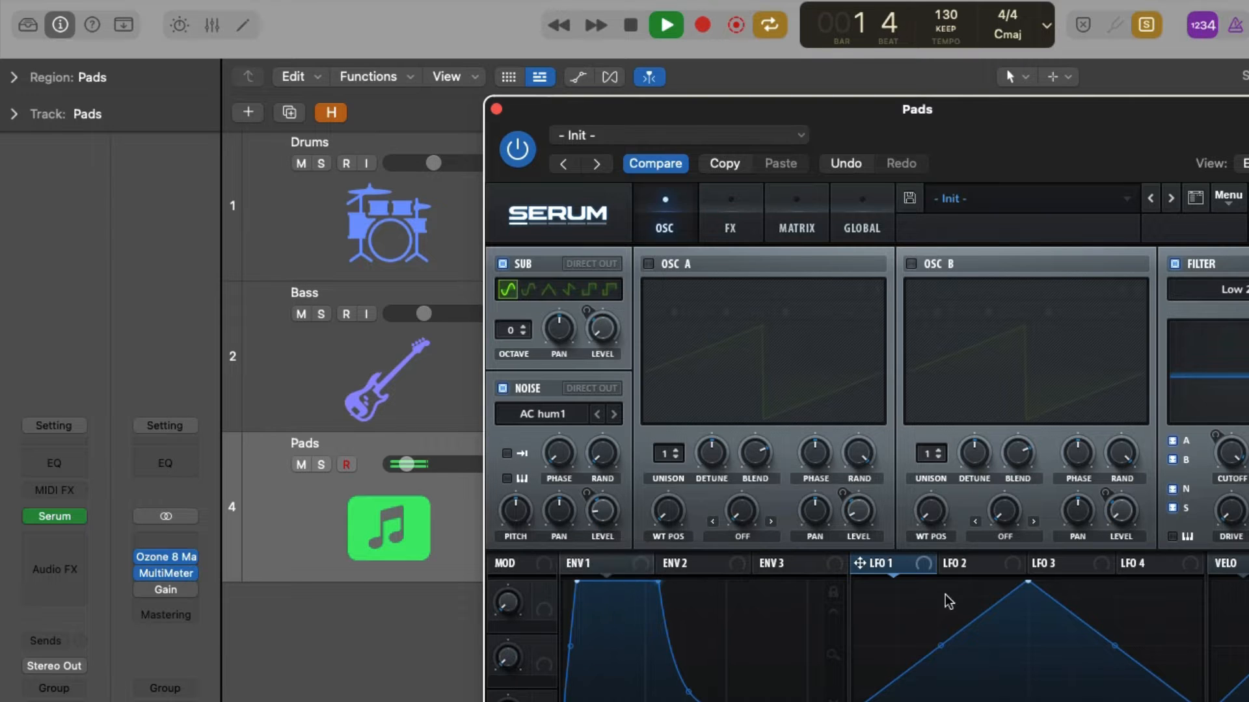
left_click_drag(604, 511, 597, 368)
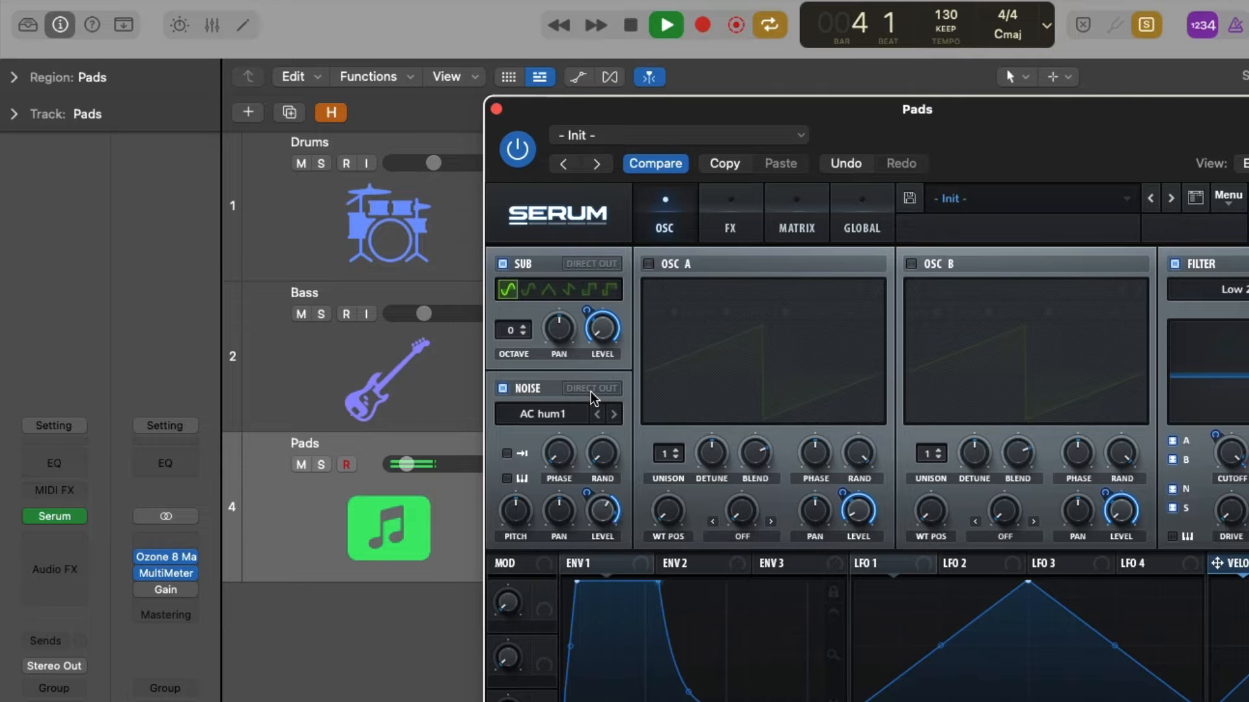
Try the Organics samples Air Can 2 and Air Can 3 in the noise oscillator
left_click(575, 415)
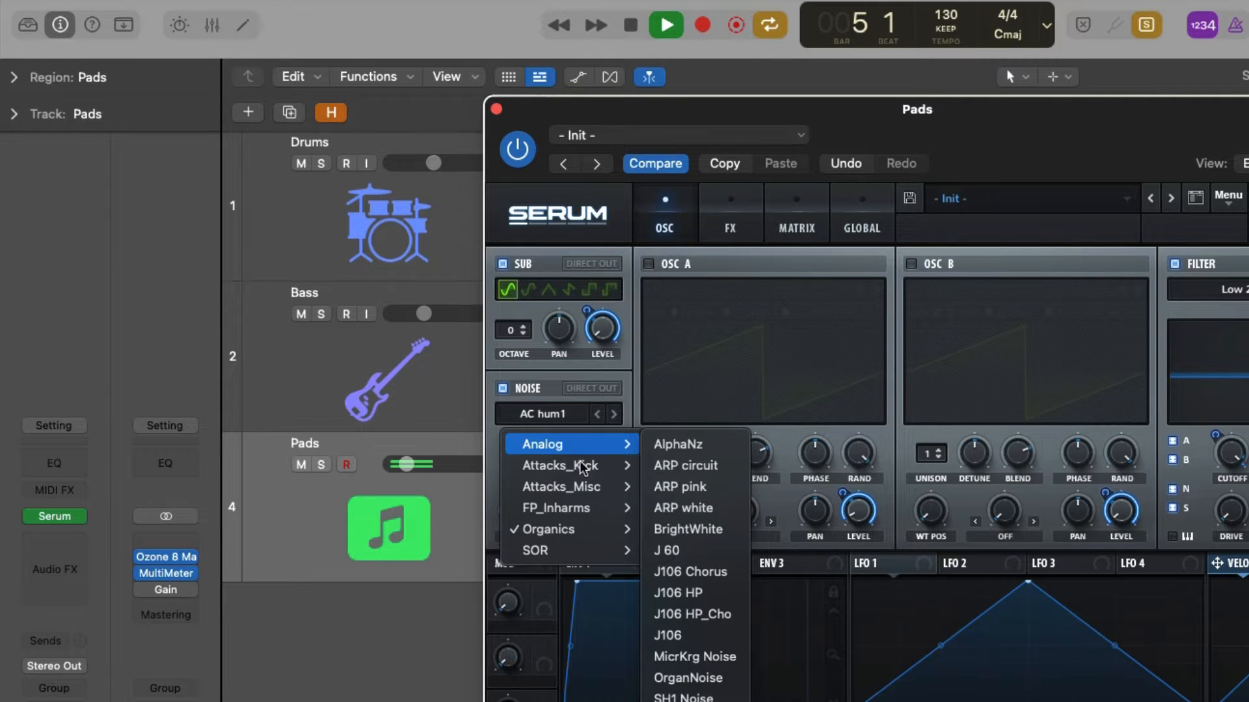
mouse_move(572, 511)
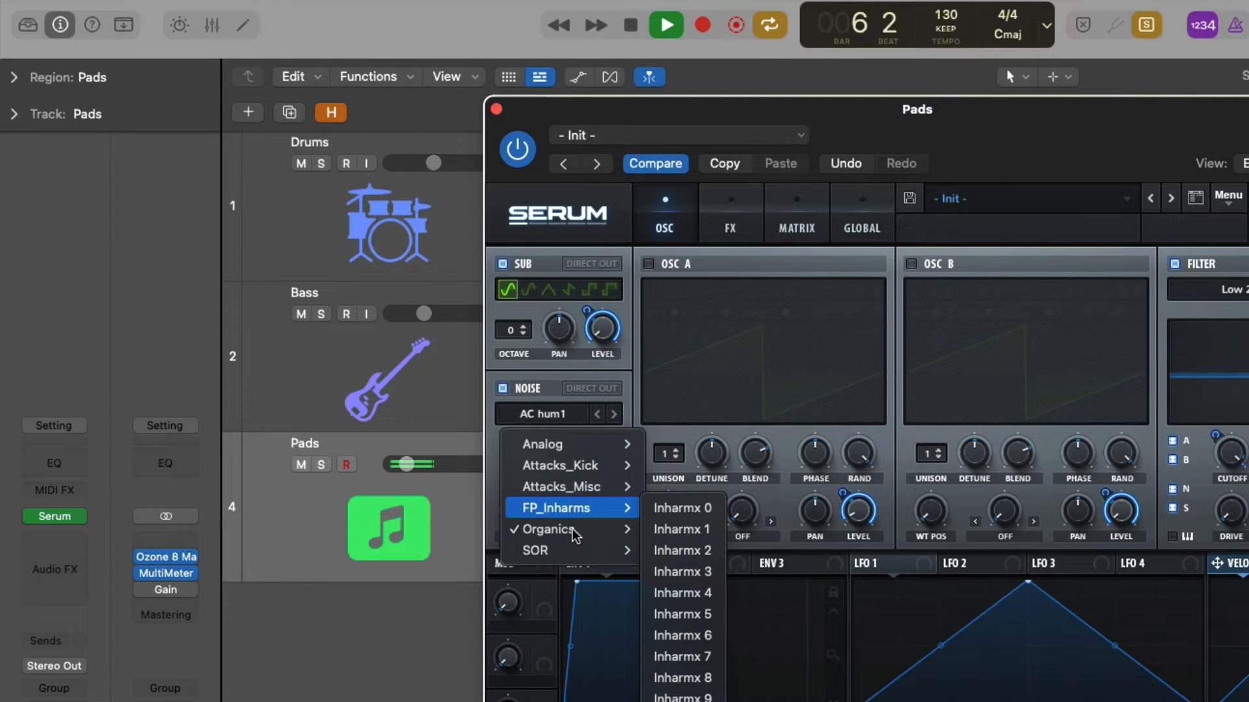
left_click(679, 592)
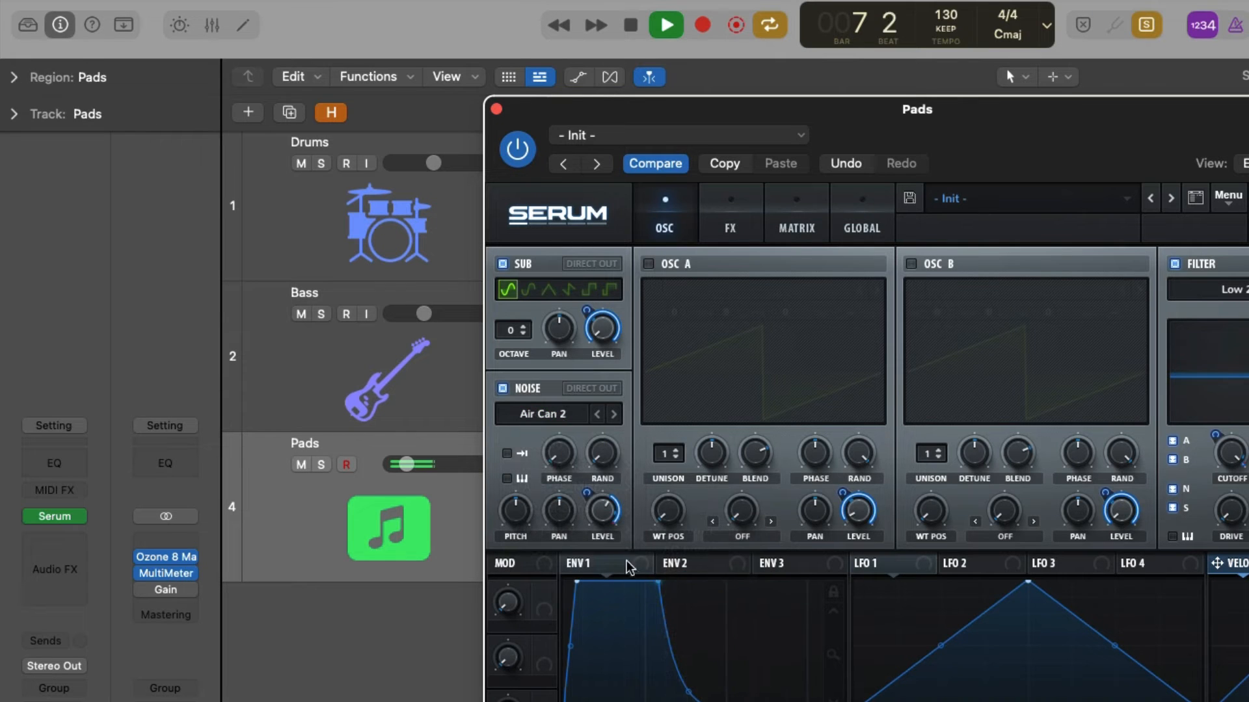
left_click(615, 415)
Load CymLoop from Organics as the noise sample, advance to CymMicBleed and lower the noise level slightly
left_click(539, 415)
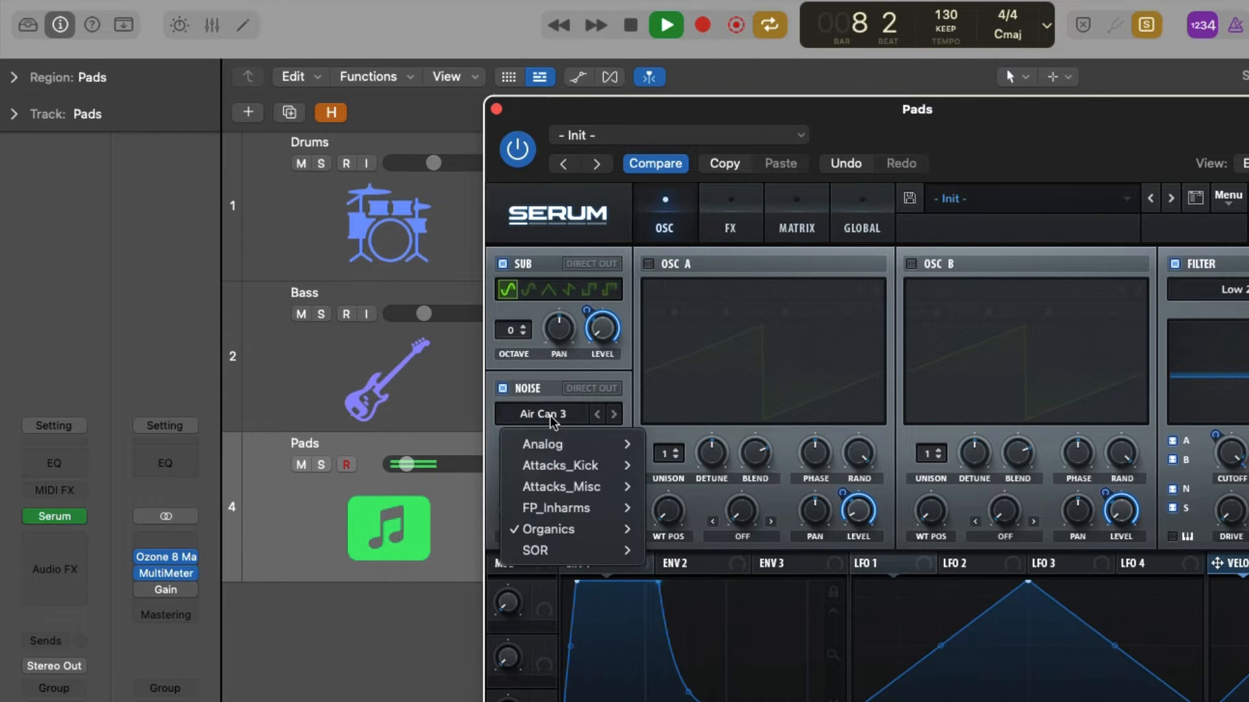
mouse_move(573, 532)
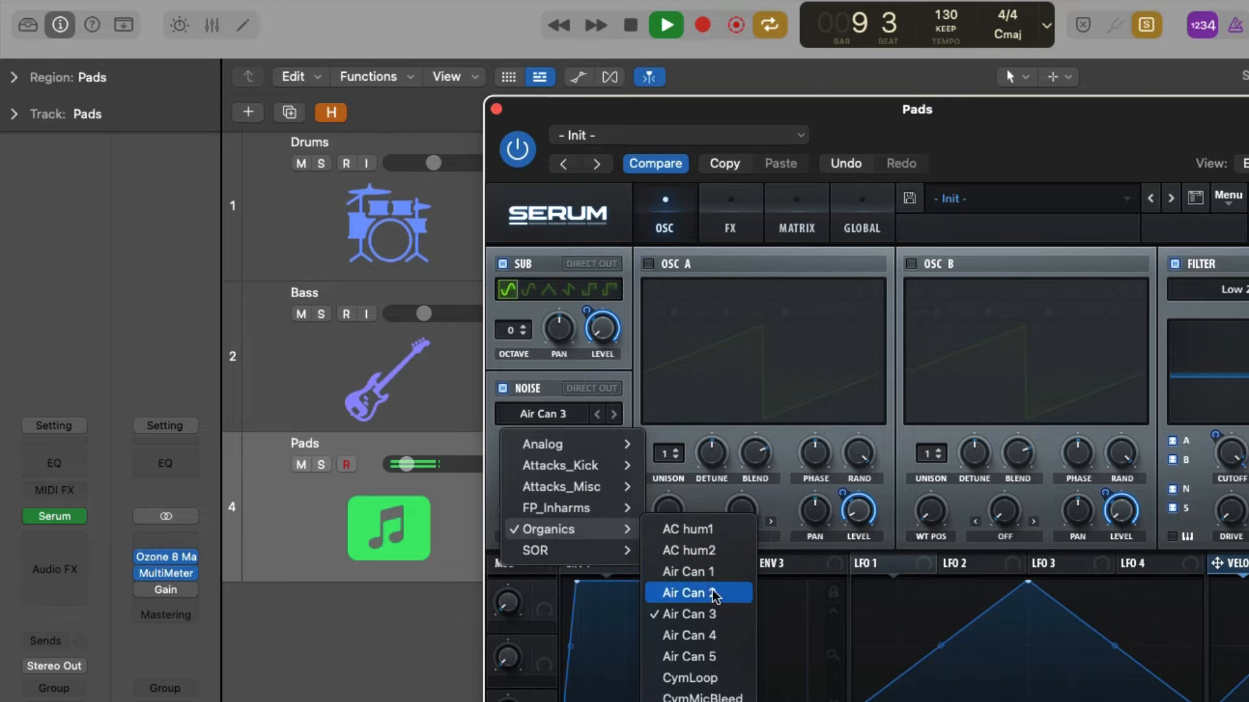
left_click(697, 682)
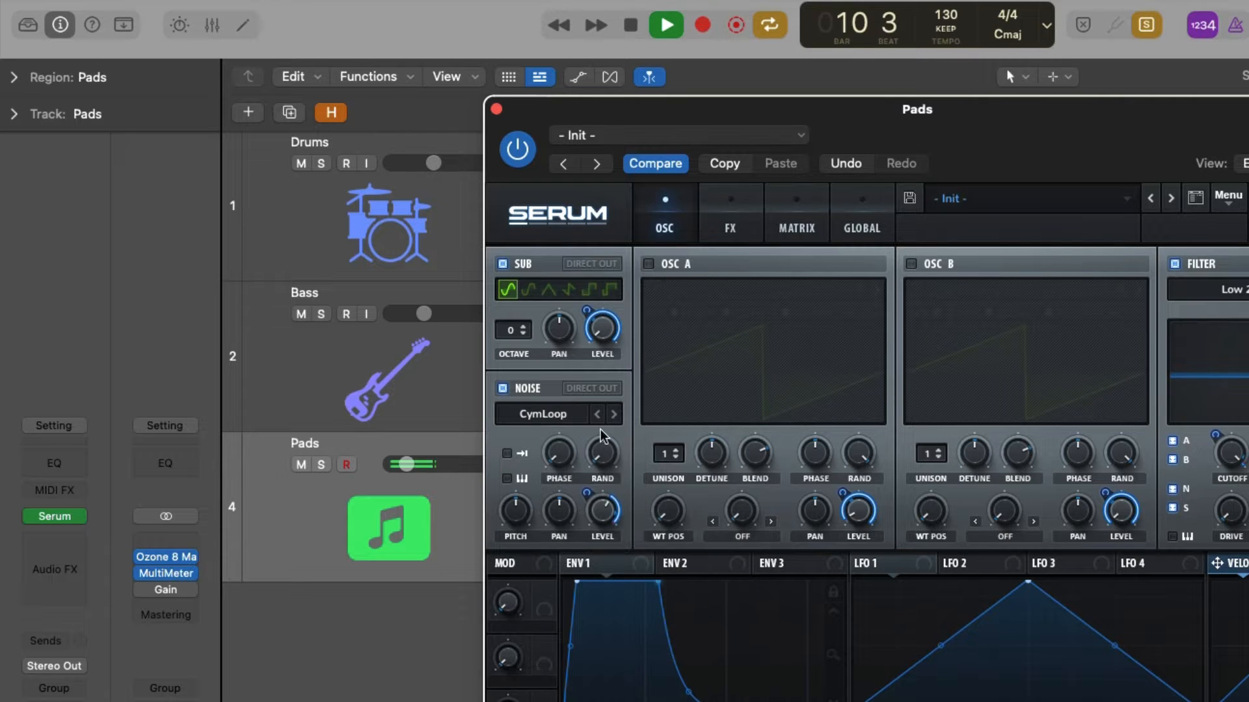
left_click(615, 414)
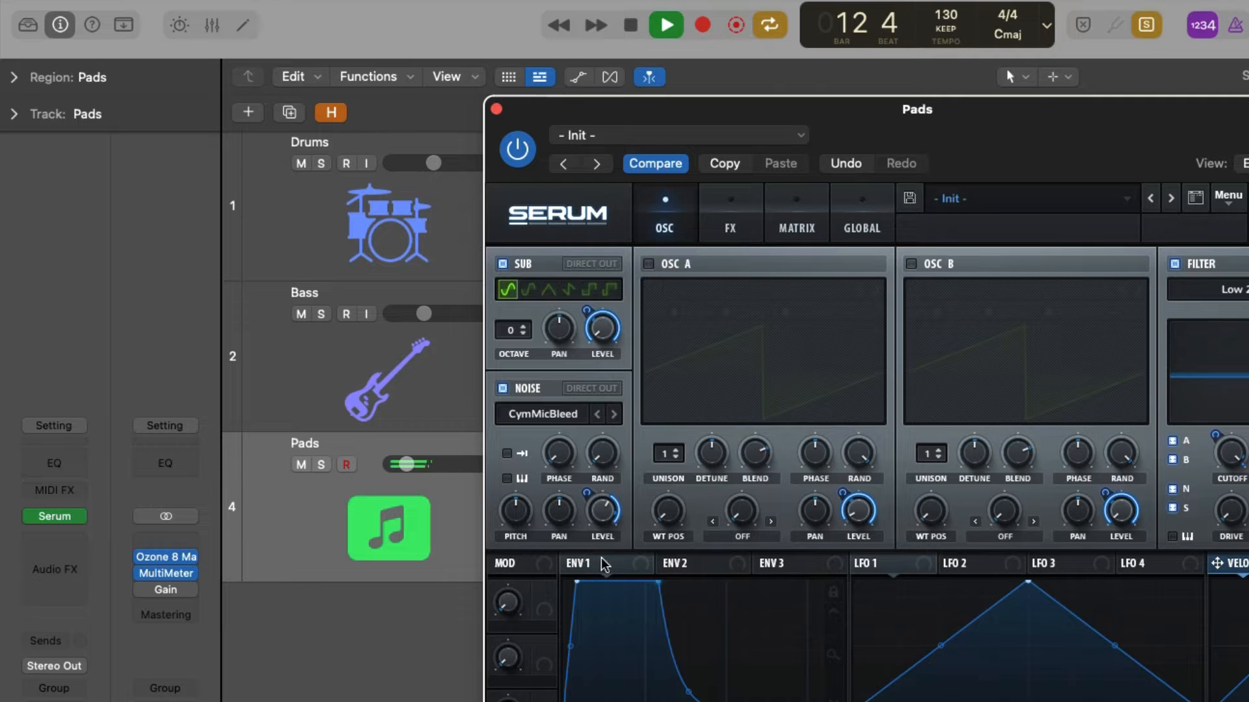
left_click_drag(598, 522, 598, 529)
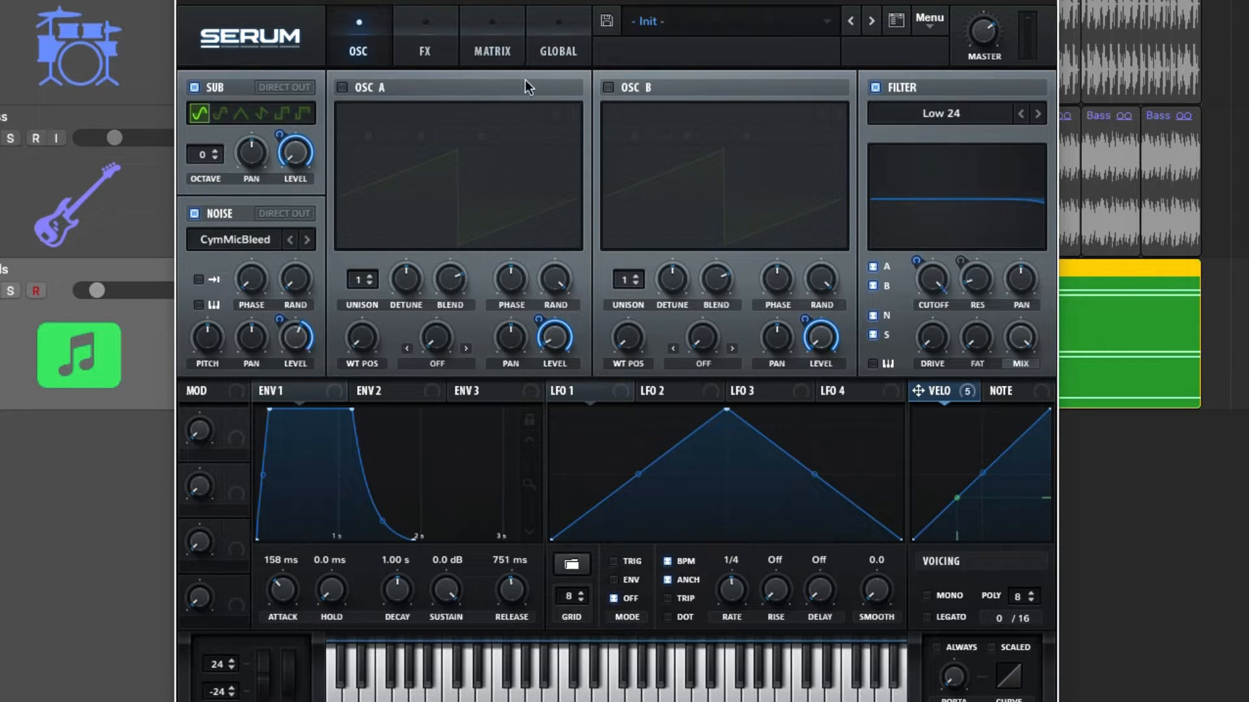
Enable oscillator A and load the Spectral wavetable Grimace [SN] into it
left_click(343, 88)
left_click(428, 114)
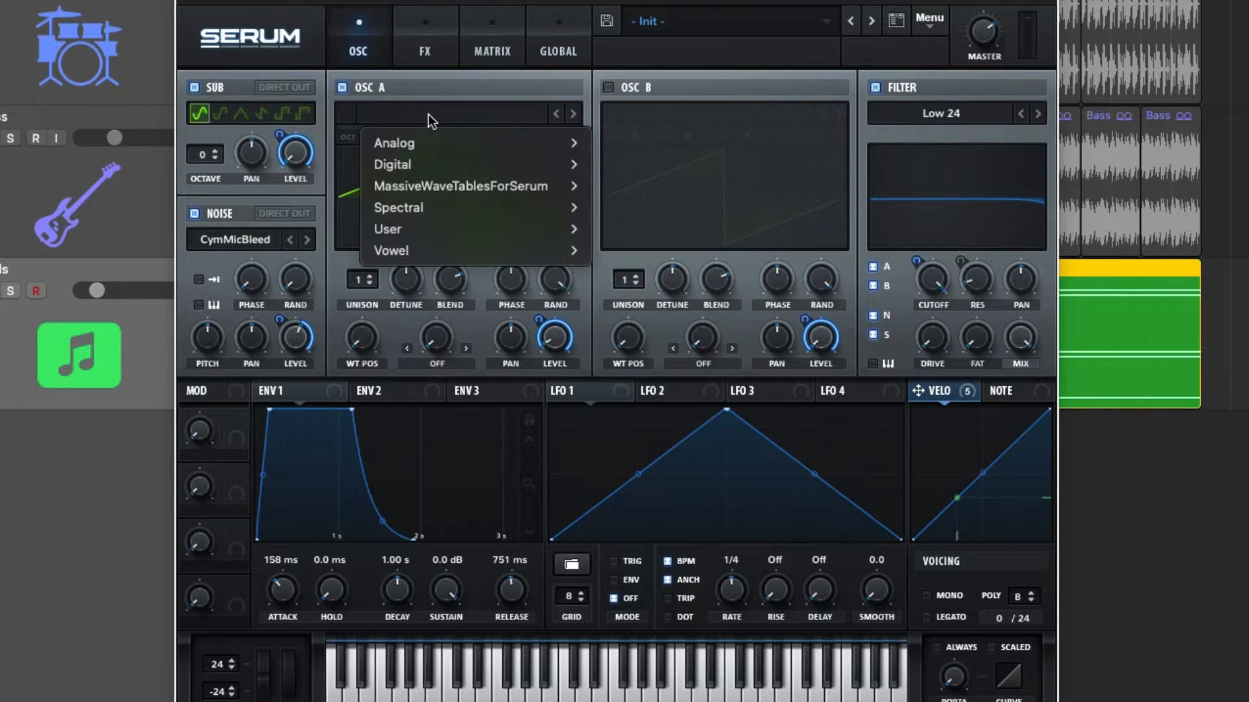
mouse_move(449, 207)
left_click(665, 214)
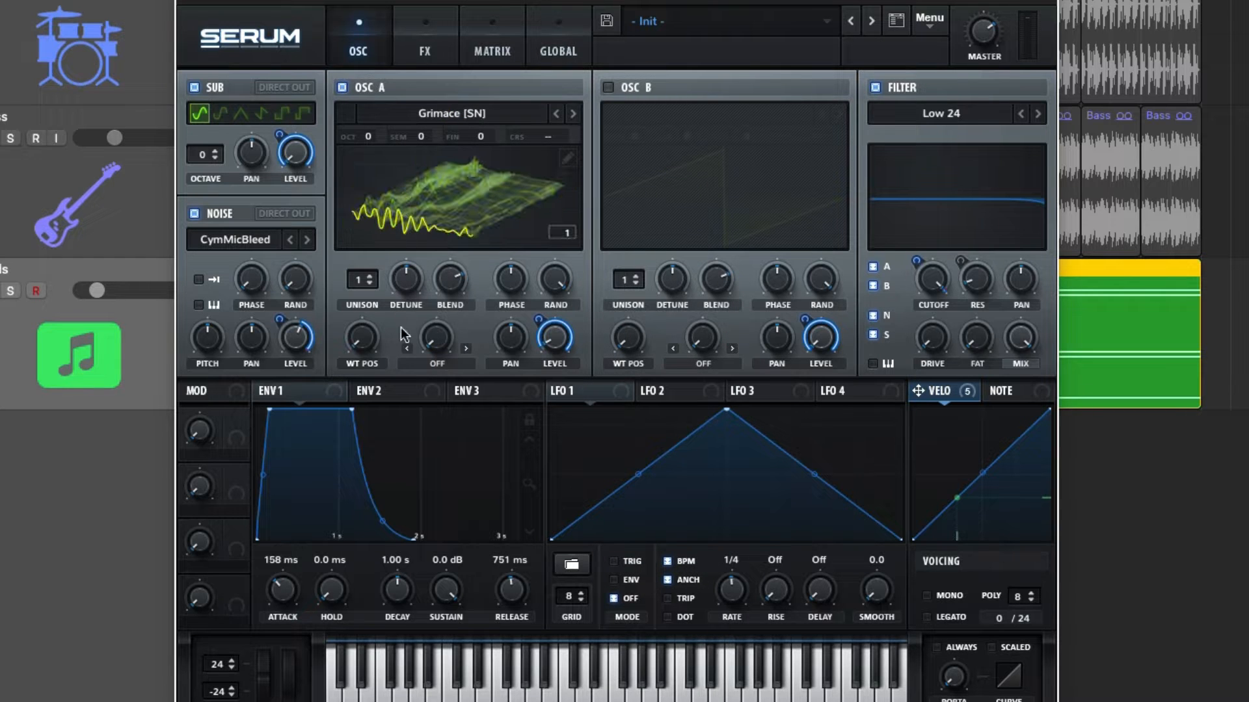
Modulate oscillator A's wavetable position with LFO 1 at an amount of 50 and a rate of 4 bars
key("space")
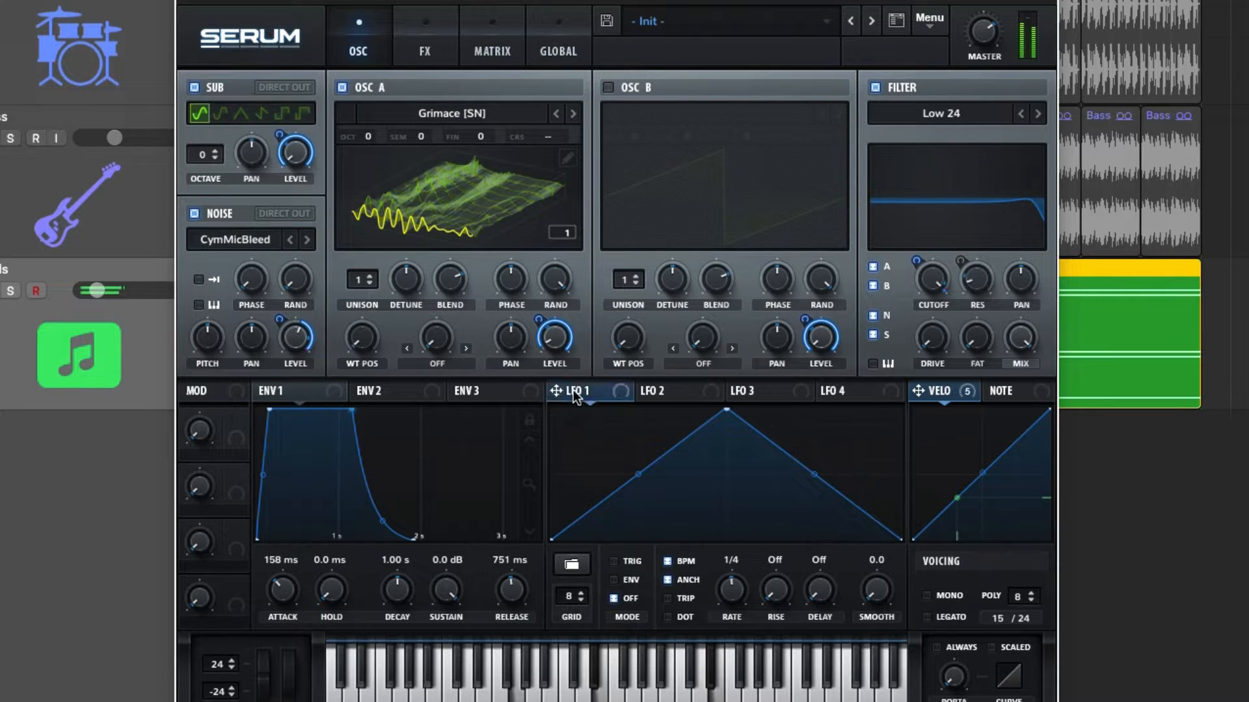
left_click_drag(558, 389, 358, 340)
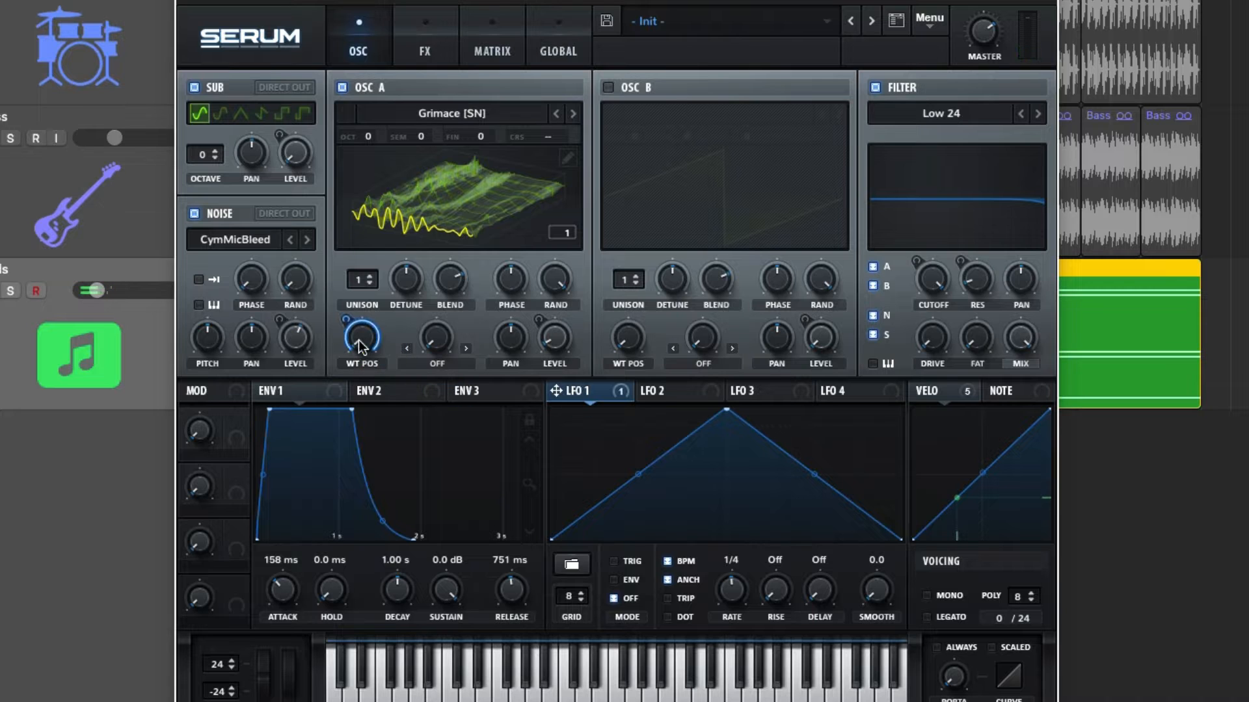
mouse_move(349, 329)
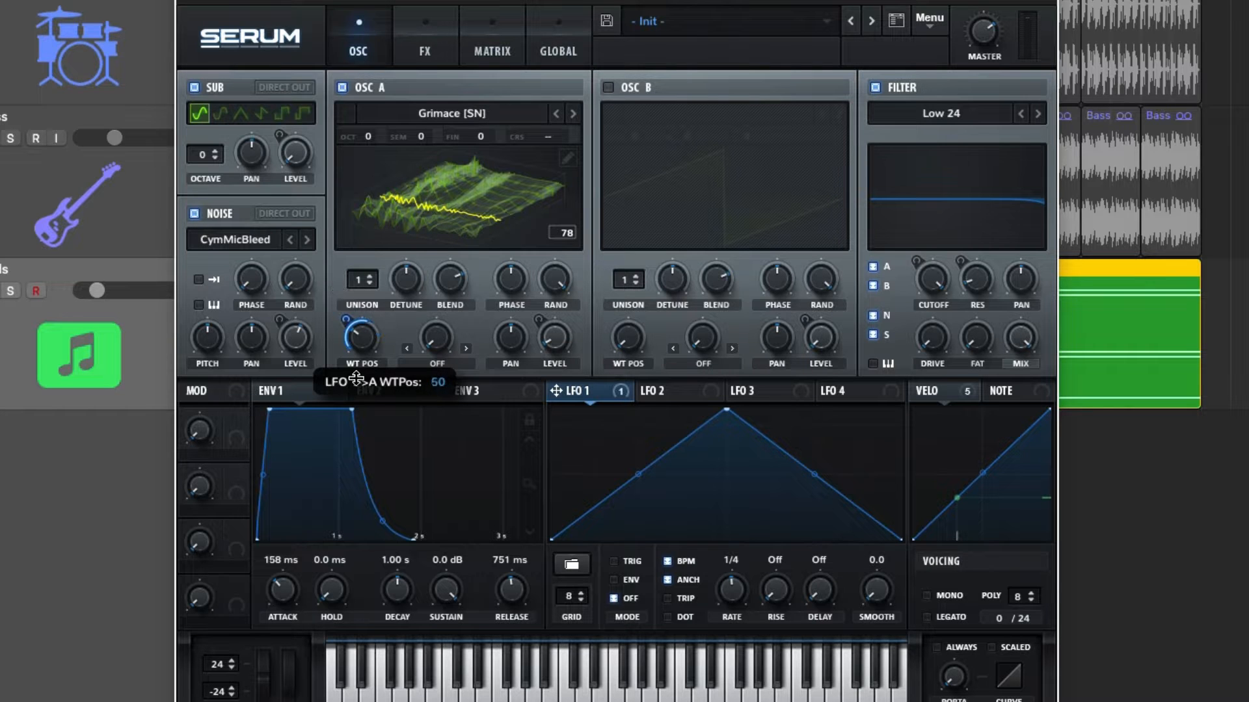
left_click_drag(731, 589, 740, 646)
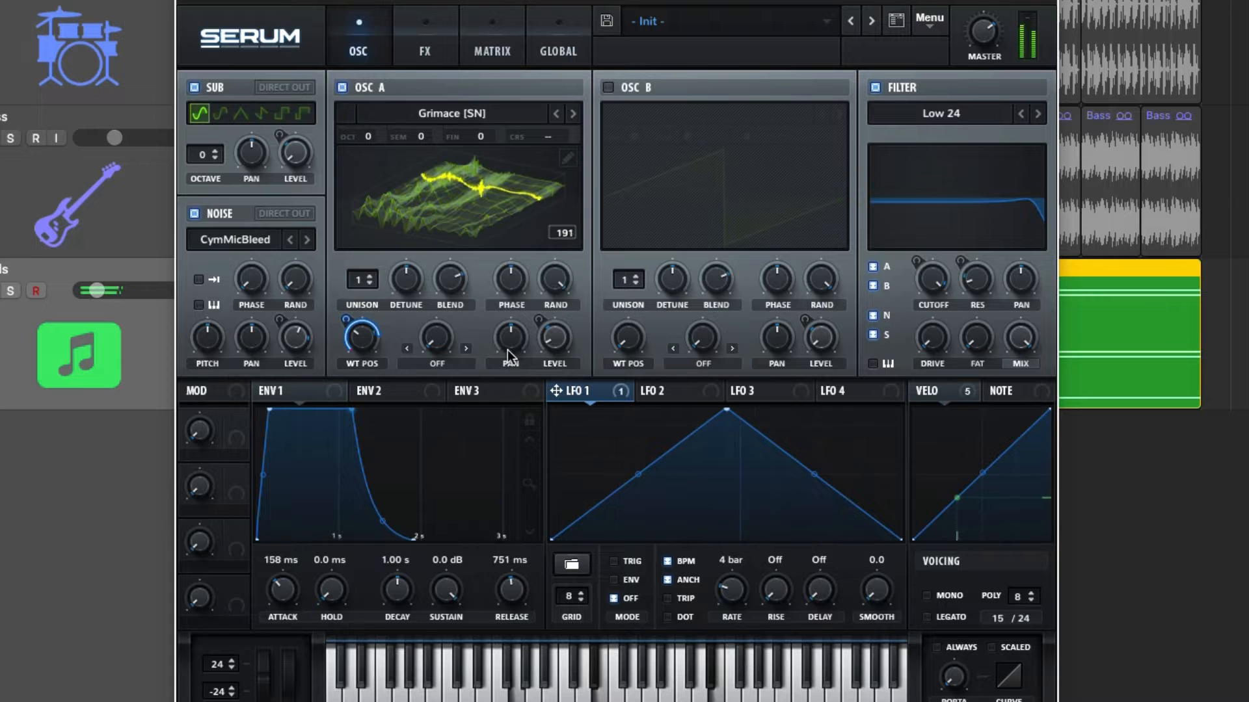
Advance oscillator A through the following wavetables to Monster 3 [SL] and raise its wavetable position
left_click(573, 113)
left_click(574, 113)
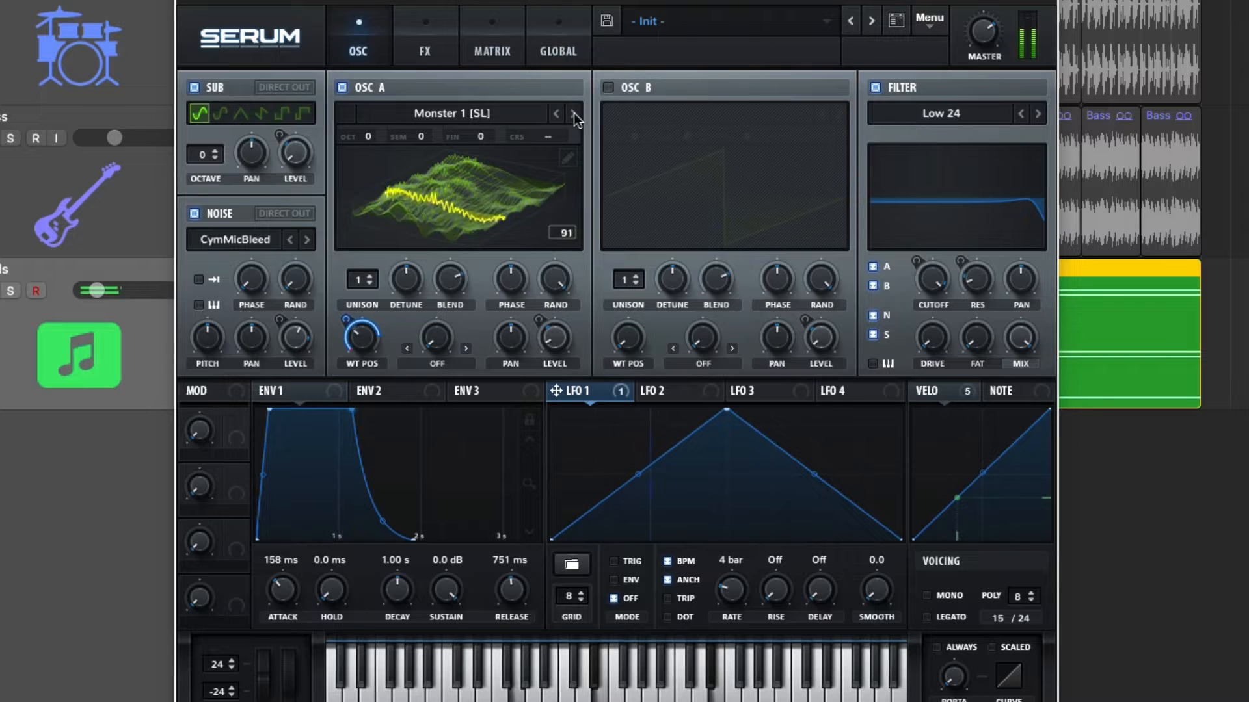
left_click(574, 113)
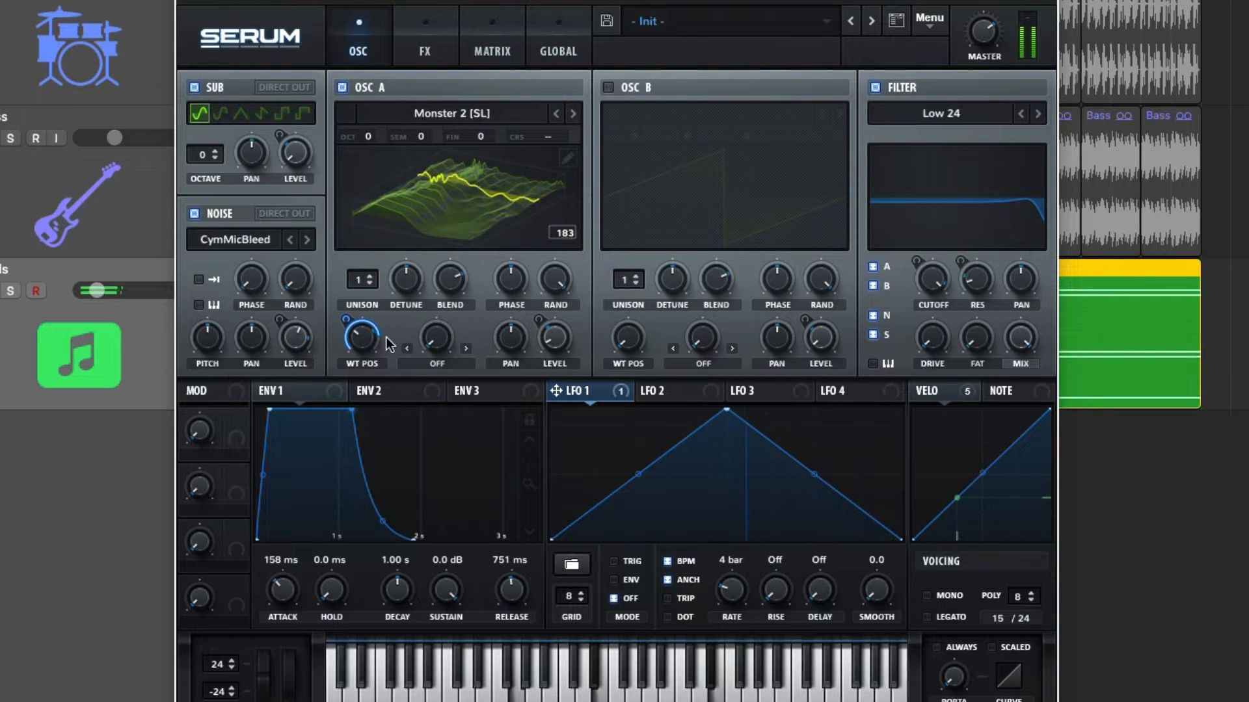
left_click_drag(362, 337, 358, 260)
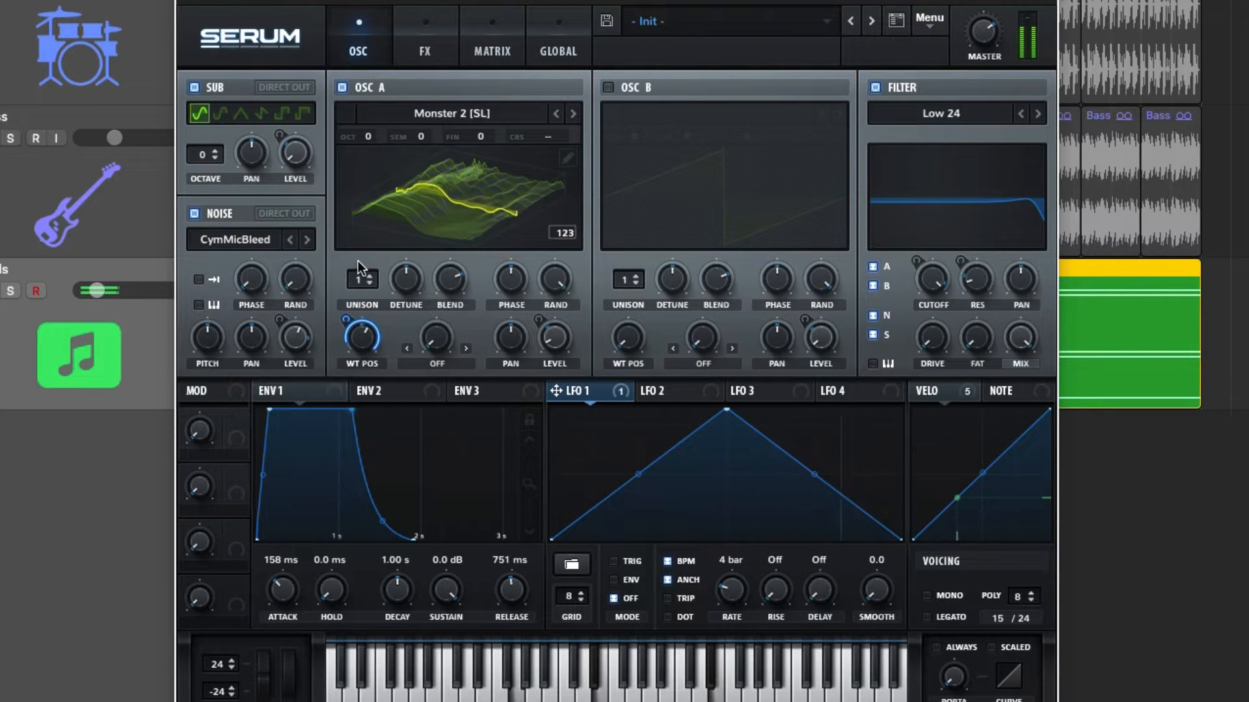
left_click(573, 114)
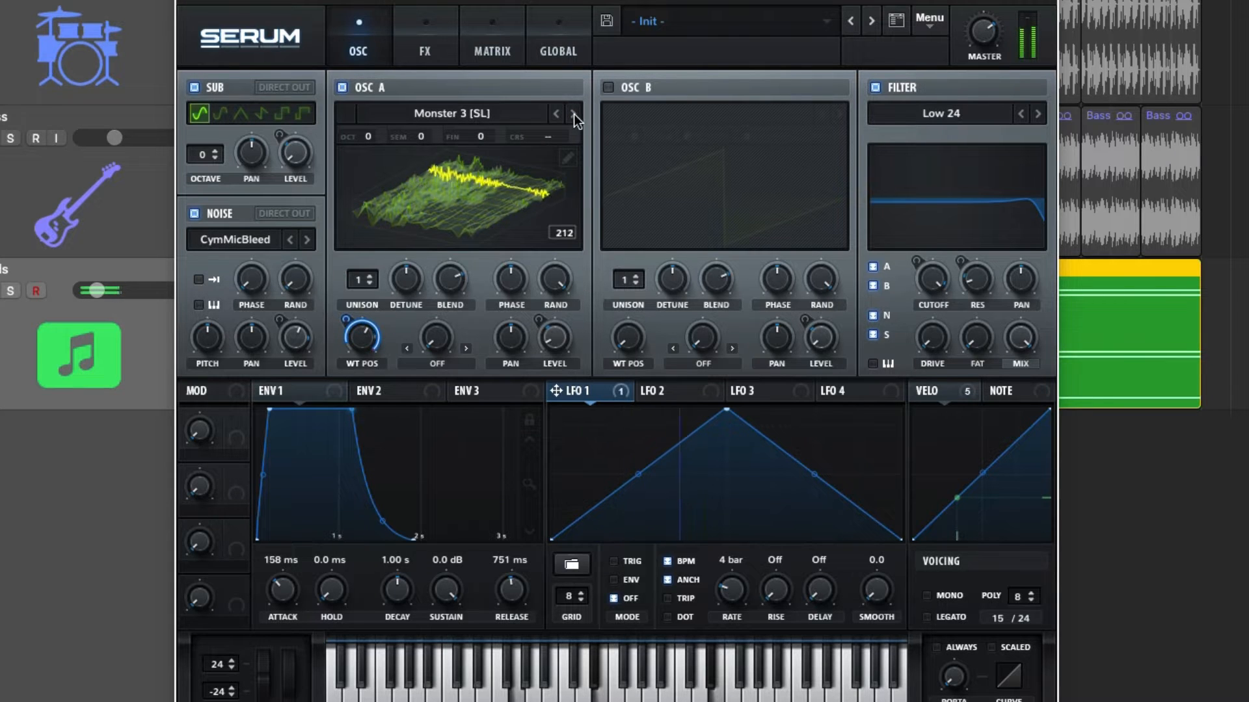
Advance oscillator A to the wavetable Monster 4 [SL], reduce LFO 1's modulation depth and raise the wavetable position
left_click(574, 114)
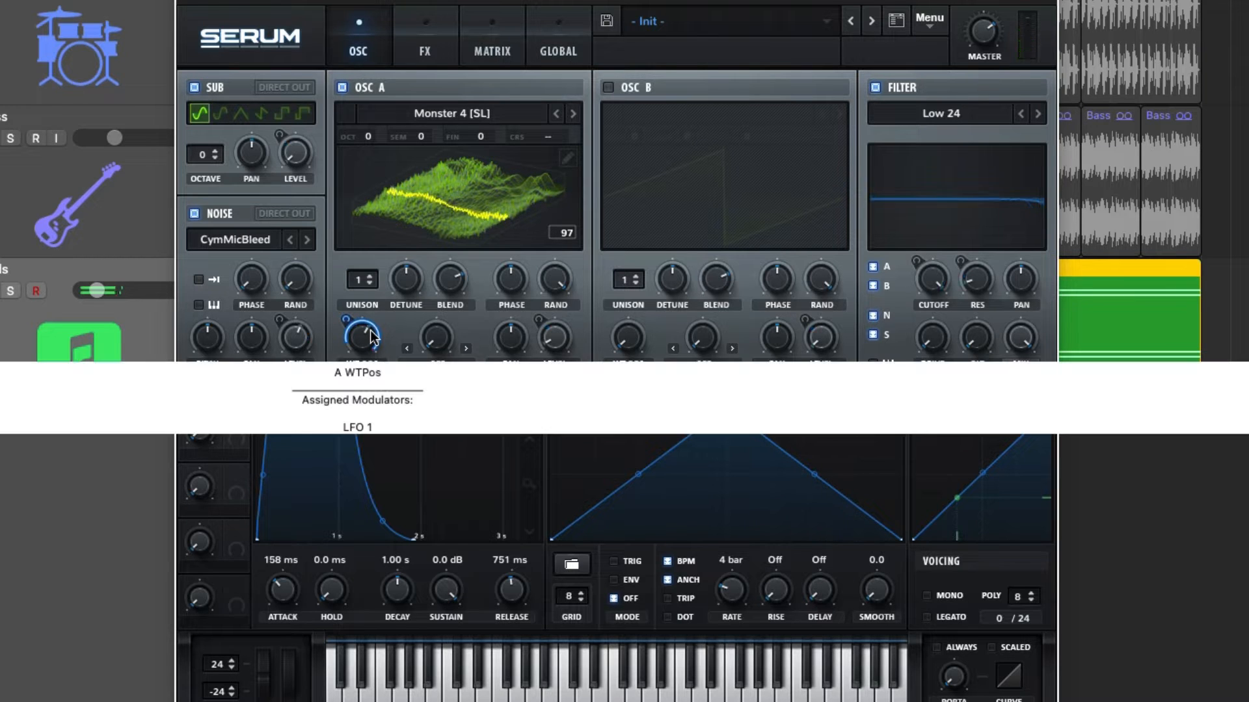
left_click_drag(350, 313, 349, 382)
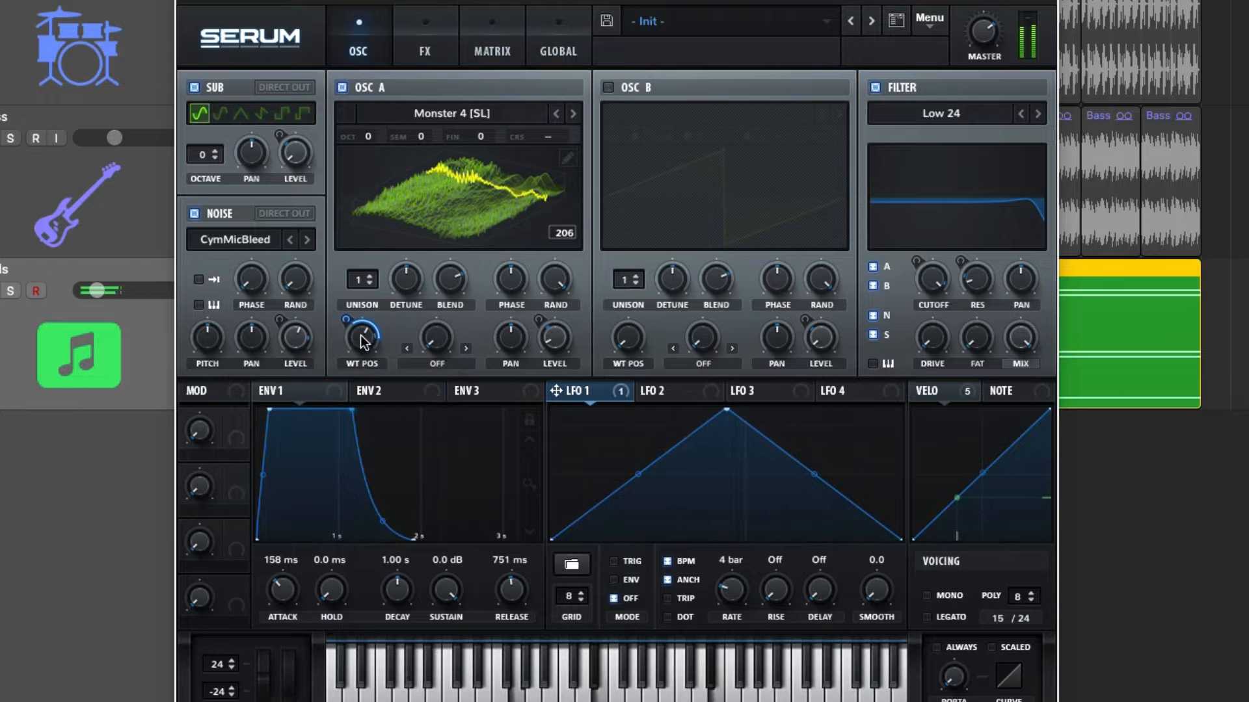
left_click_drag(360, 335, 355, 296)
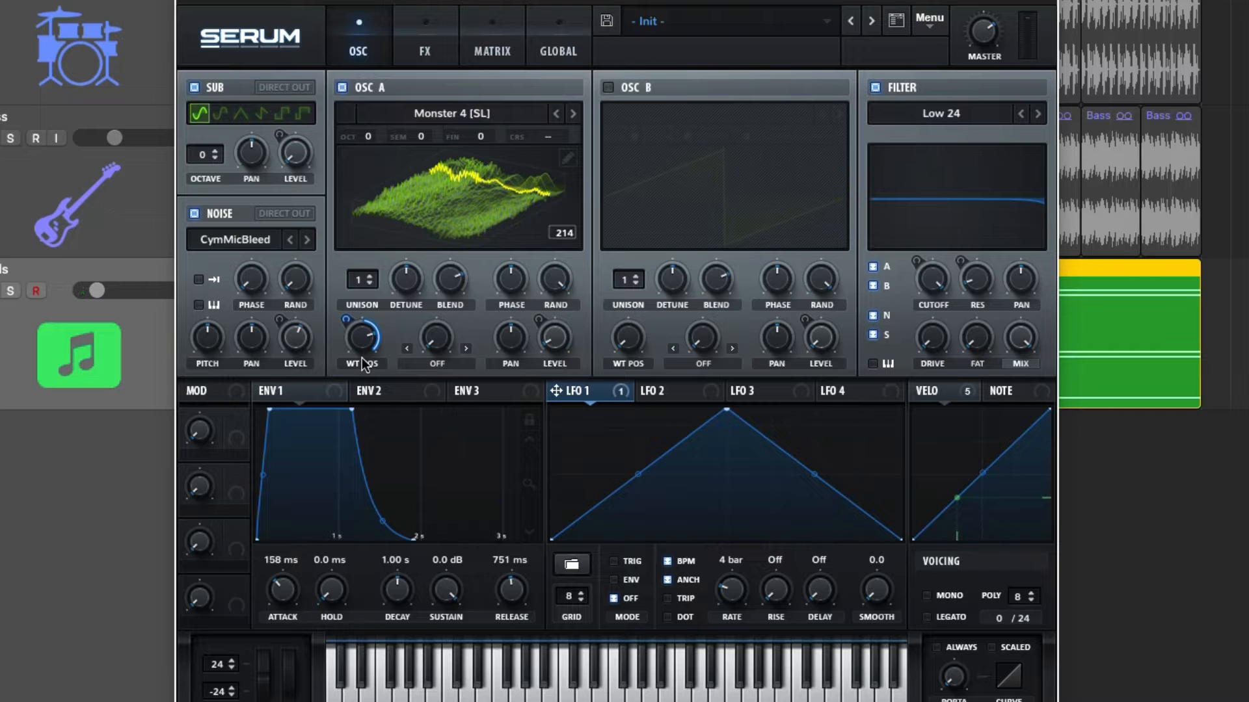
mouse_move(343, 321)
left_click_drag(349, 334, 351, 331)
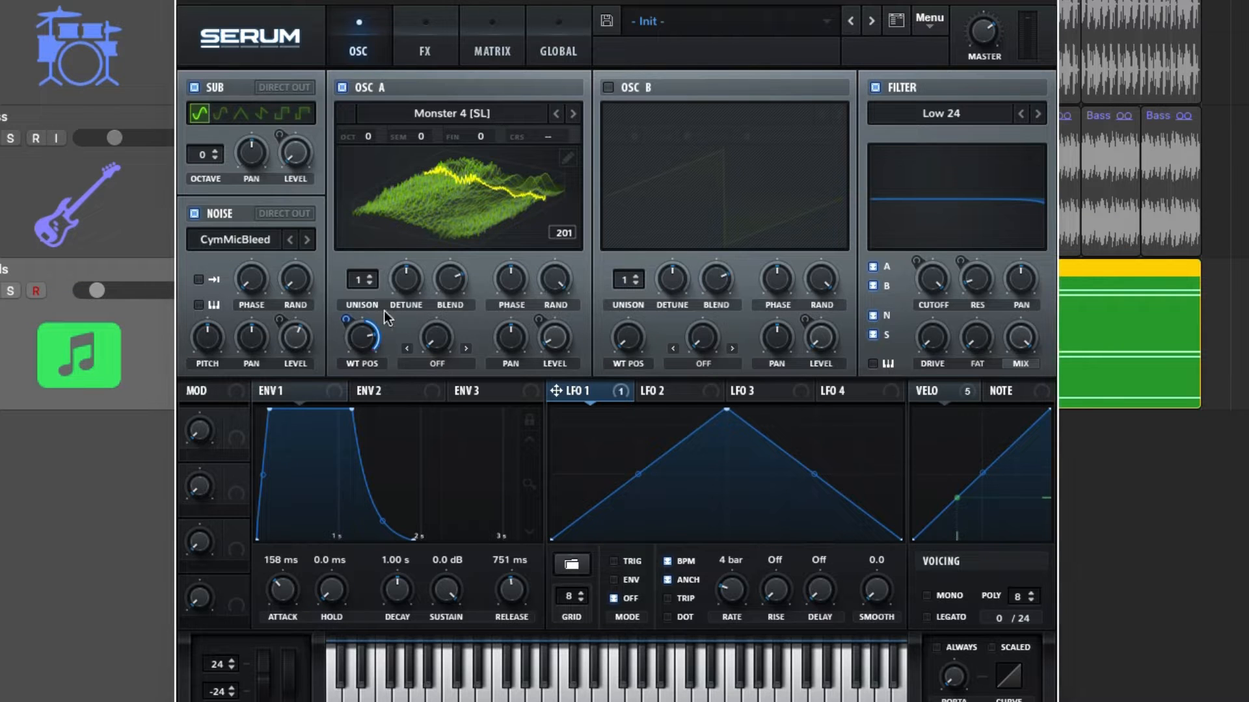
mouse_move(348, 320)
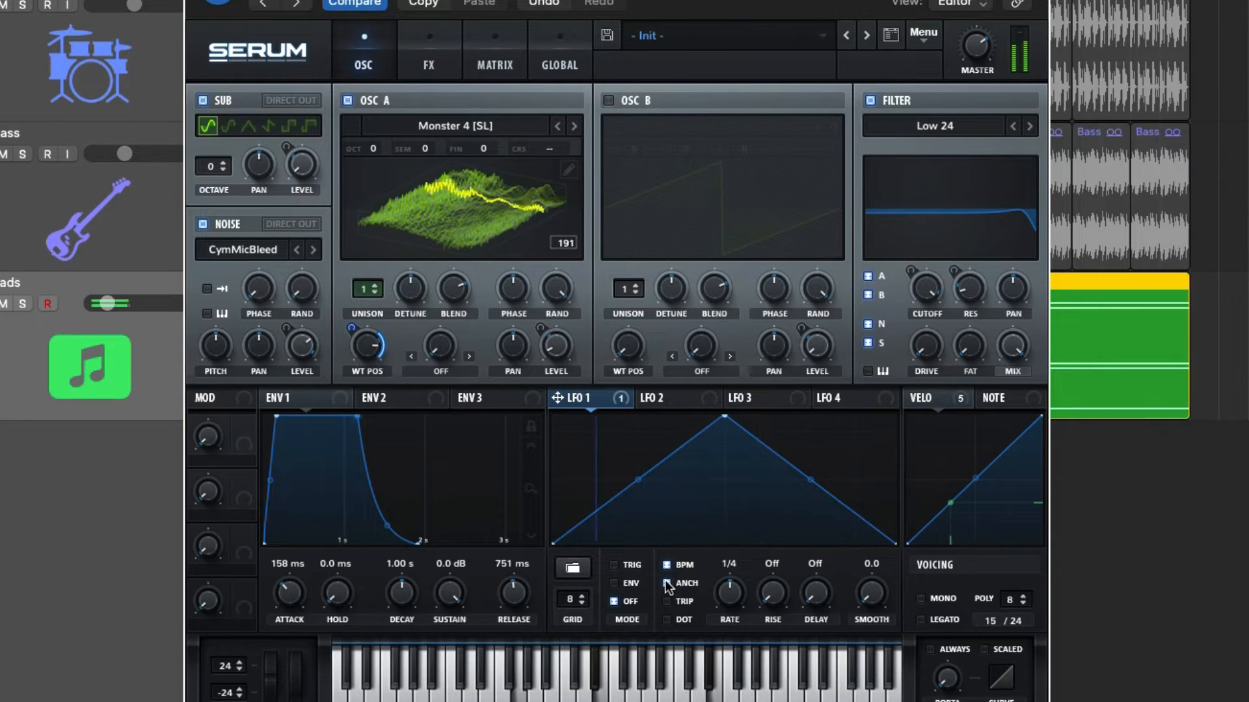
Turn off tempo sync for LFO 1, slow its rate to 0.09 Hz and slightly lower the peak of its shape
left_click(666, 565)
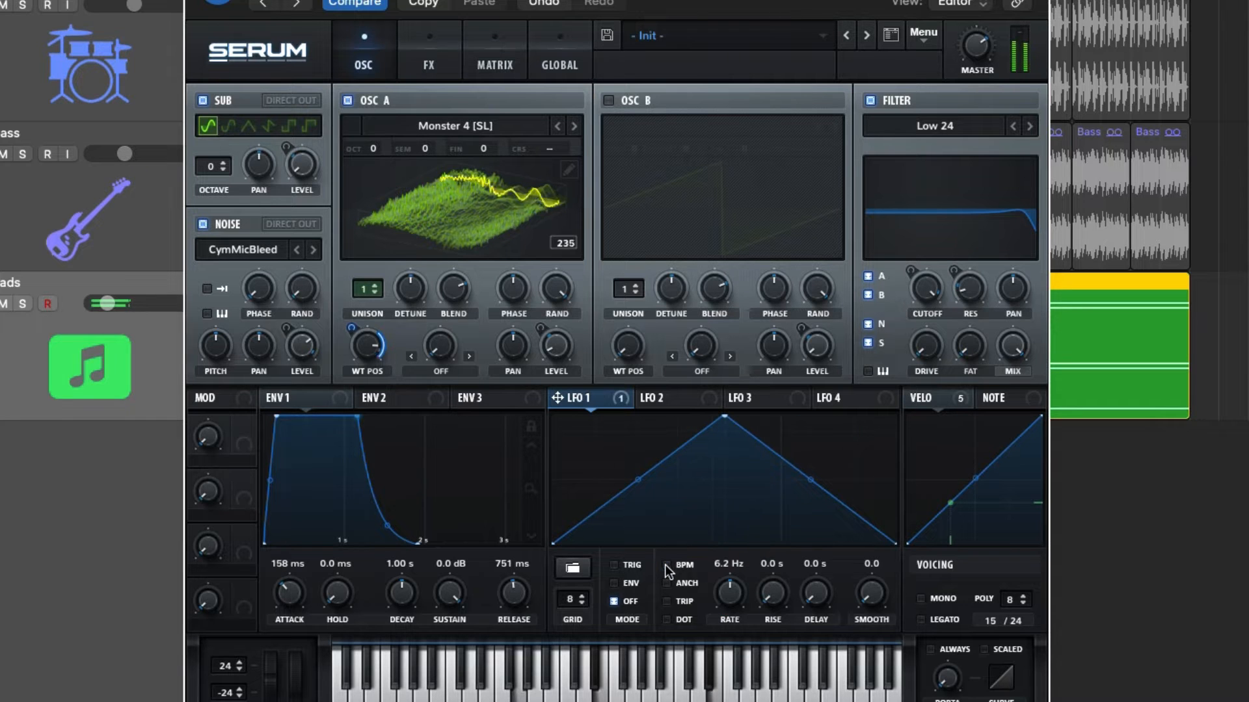
left_click_drag(725, 583, 713, 639)
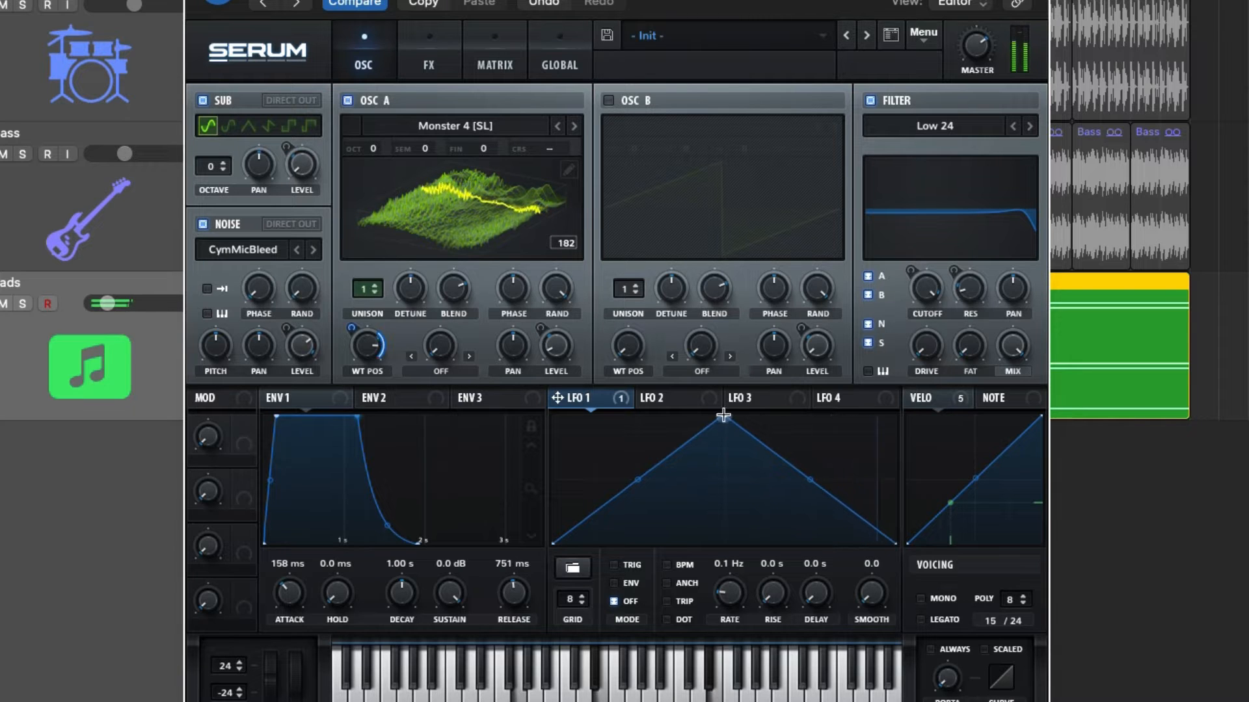
left_click_drag(723, 415, 725, 430)
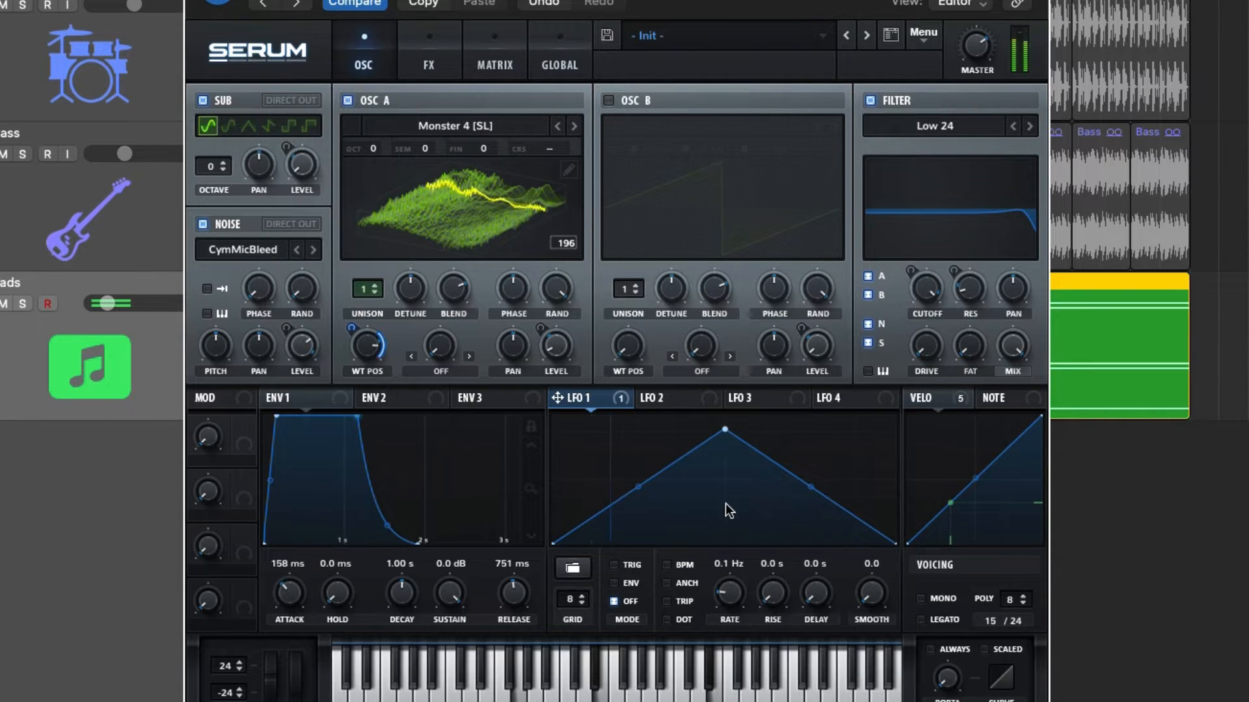
mouse_move(731, 593)
left_mouse_down()
mouse_move(736, 571)
mouse_move(733, 589)
left_mouse_up()
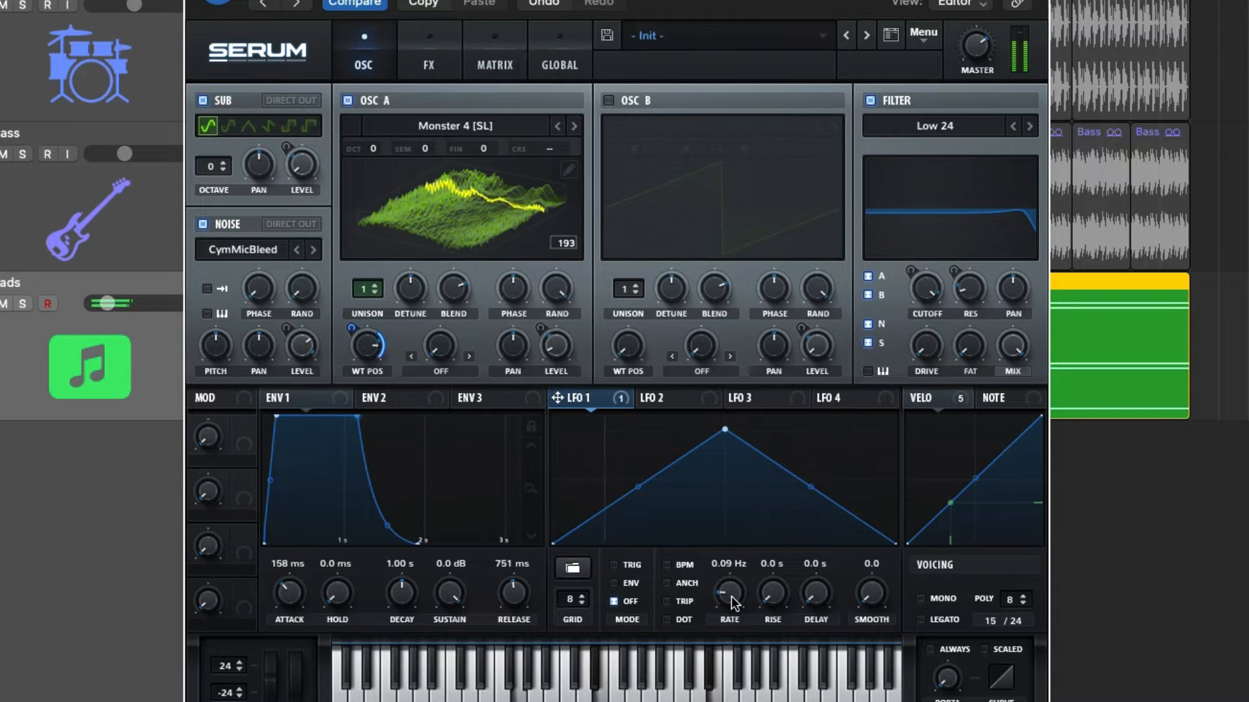
left_click_drag(731, 593, 731, 595)
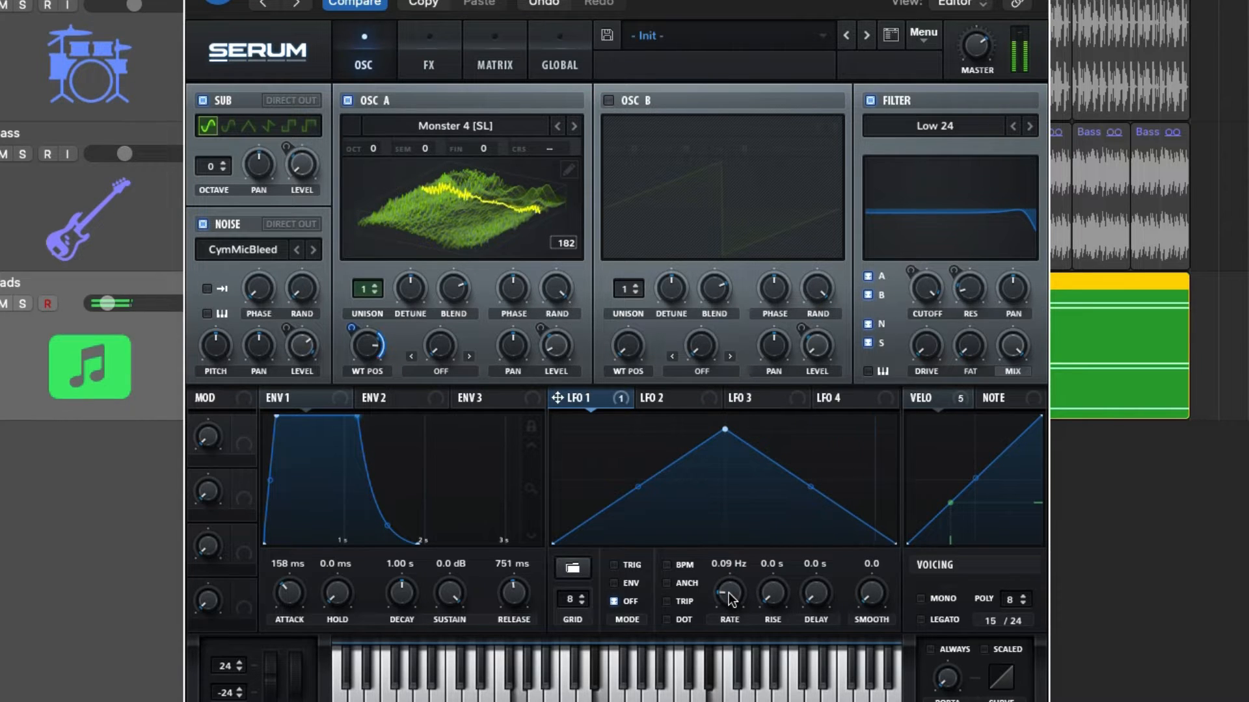
Set oscillator A to 5 unison voices with less detune, switching the noise source off while adjusting and back on
left_click(202, 225)
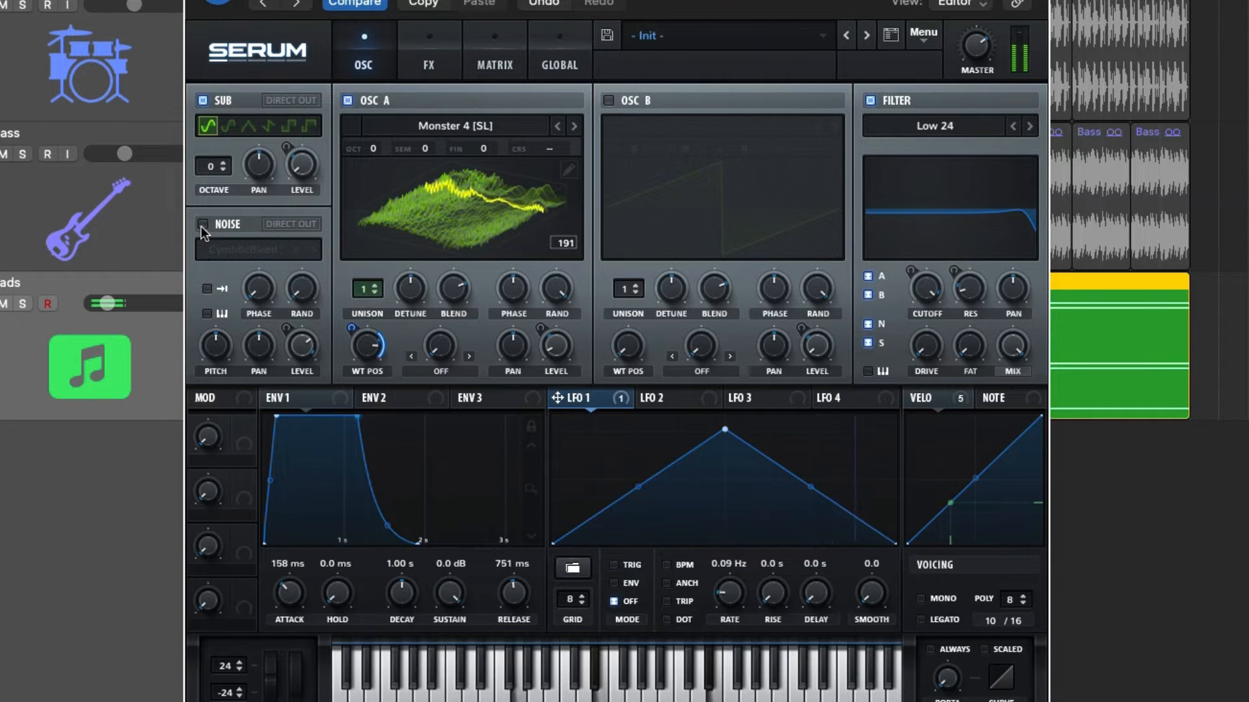
left_click(376, 288)
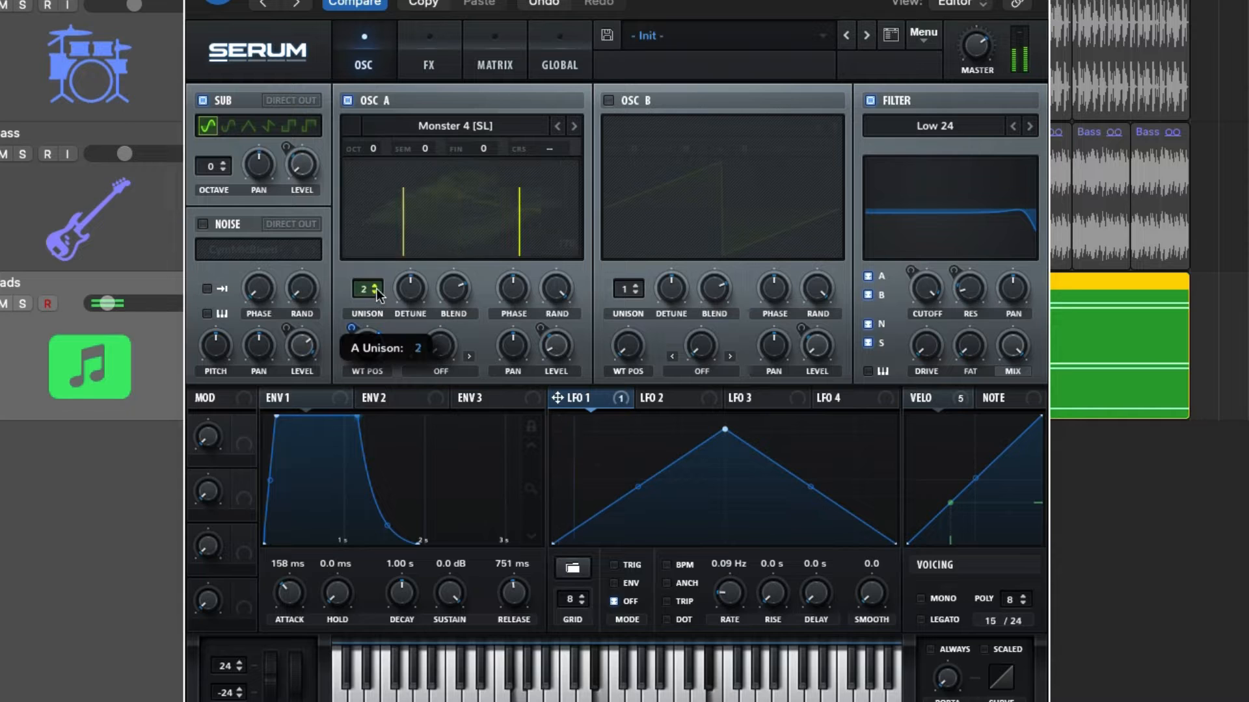
left_click_drag(376, 288, 404, 303)
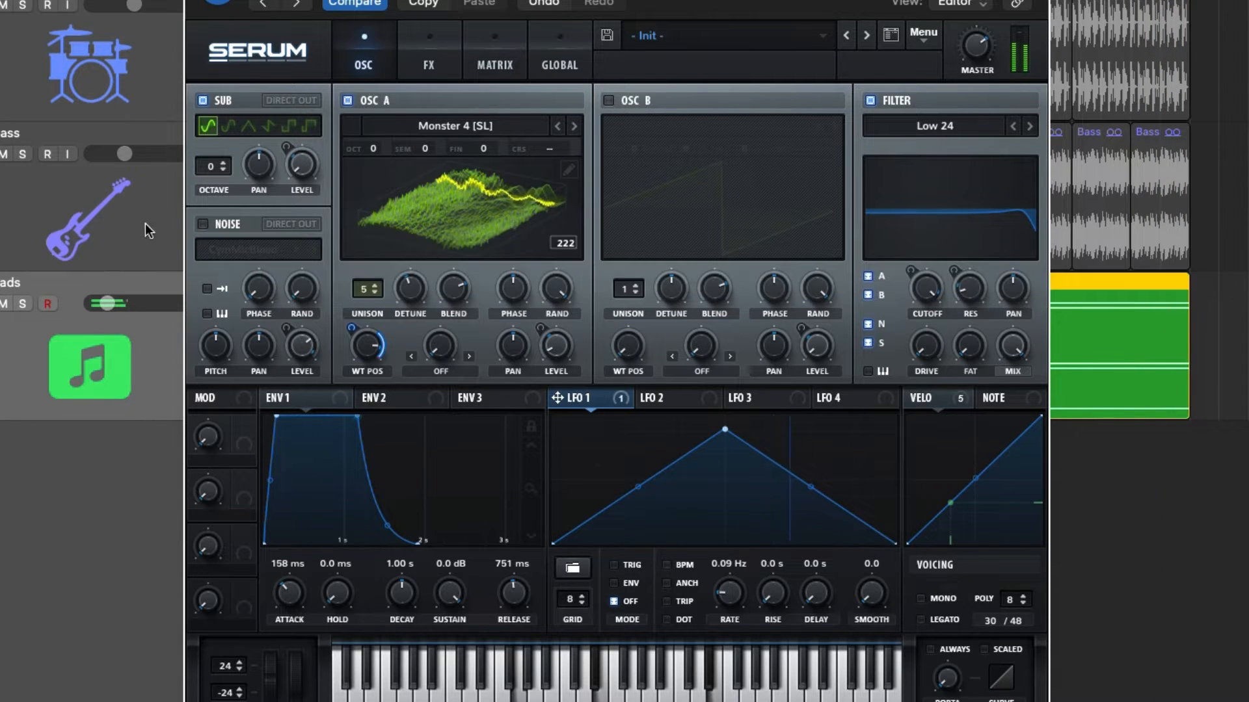
left_click(203, 224)
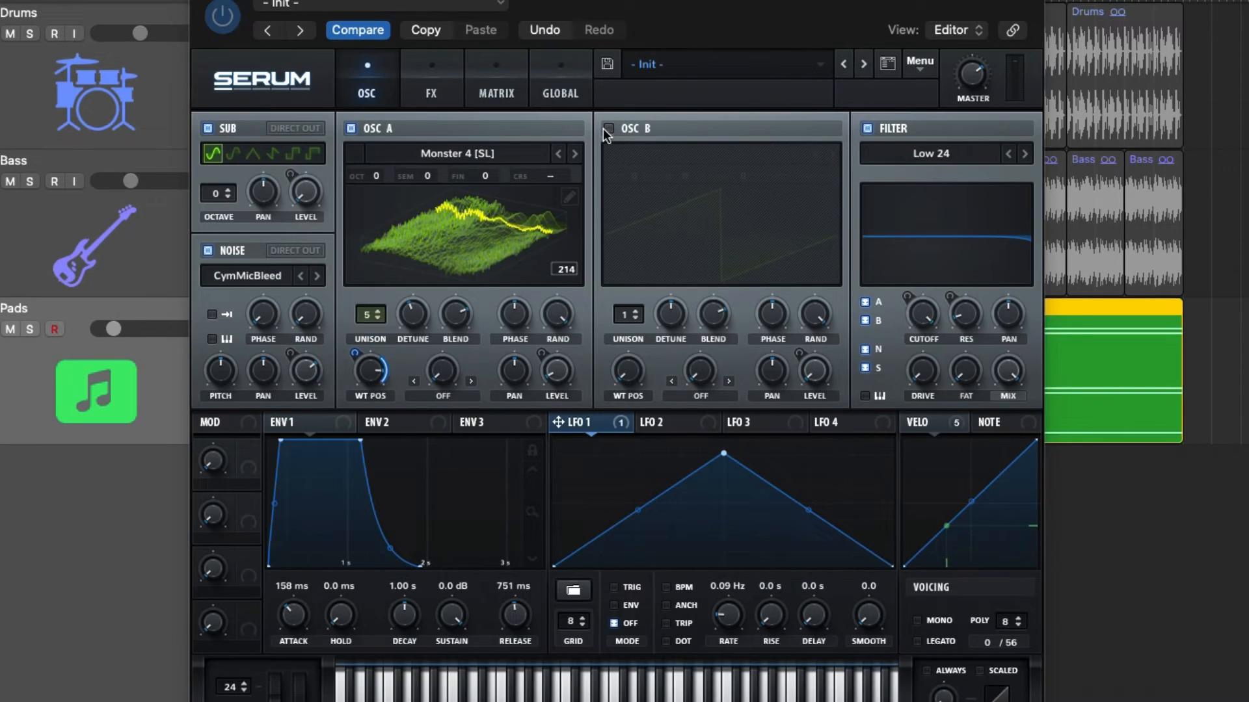
Enable oscillator B with the noise source off, load the Digital wavetable Evol Sweep and raise its wavetable position to 127
left_click(608, 100)
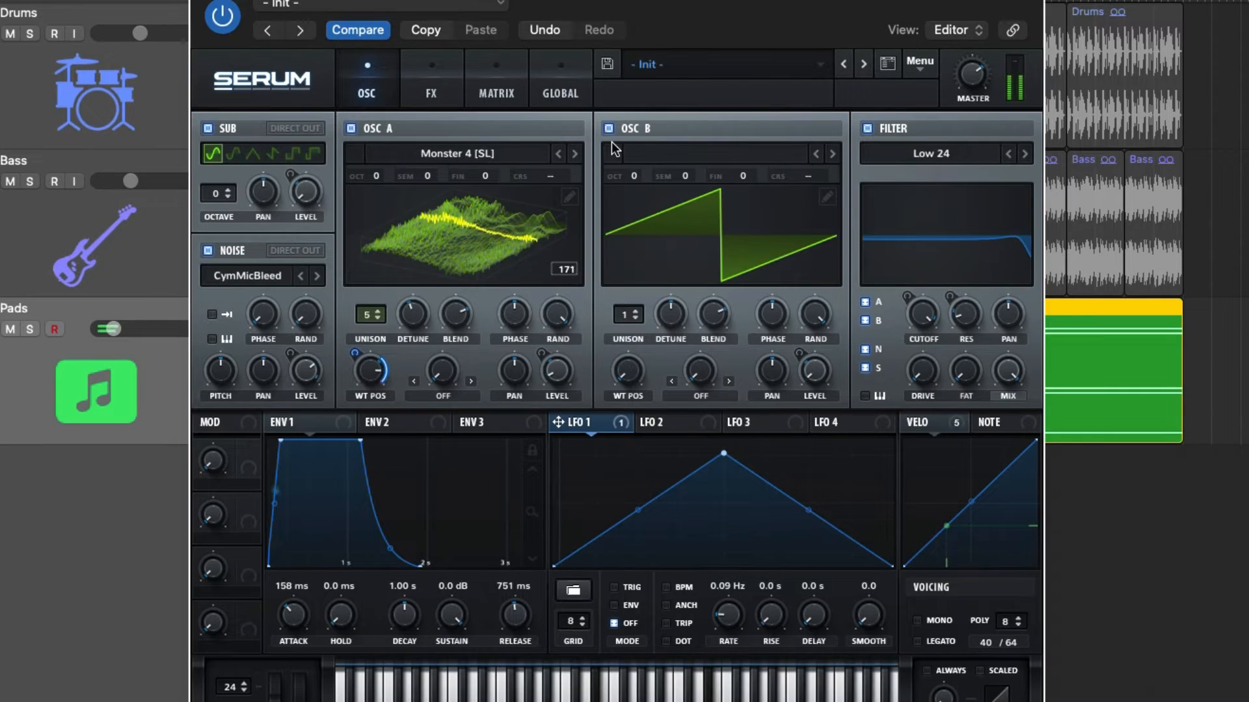
left_click(209, 251)
left_click(678, 154)
mouse_move(678, 178)
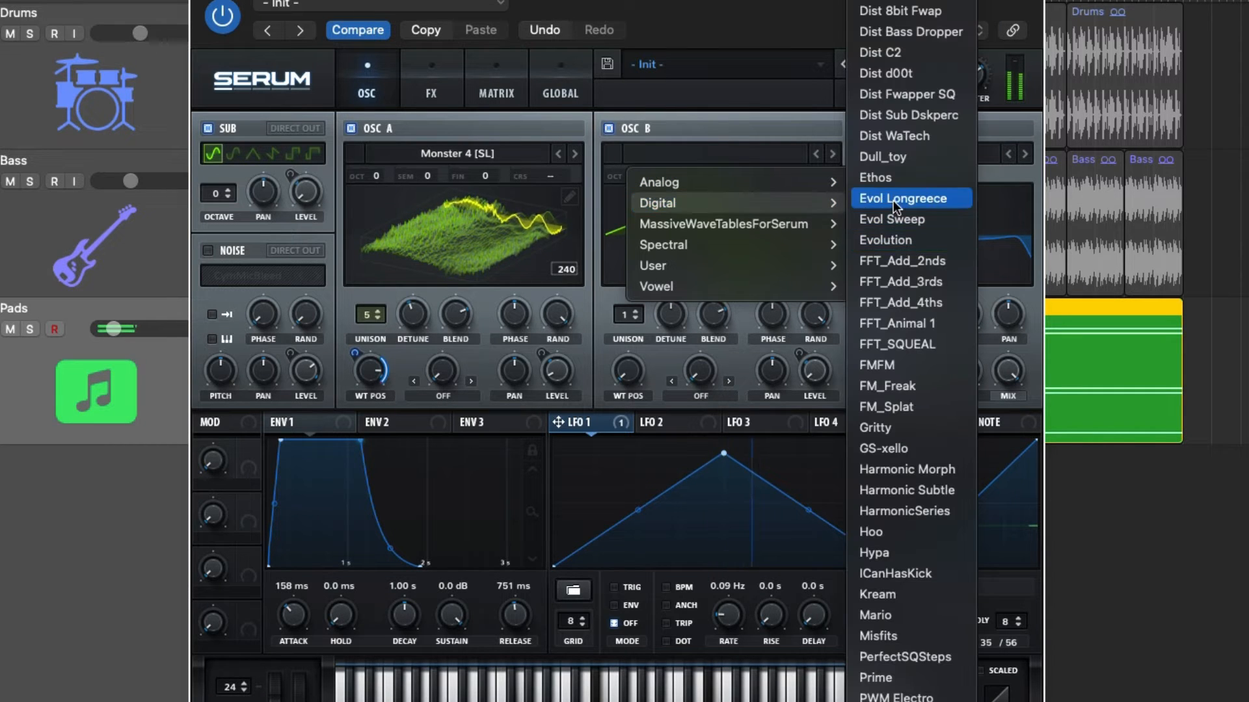
left_click(893, 219)
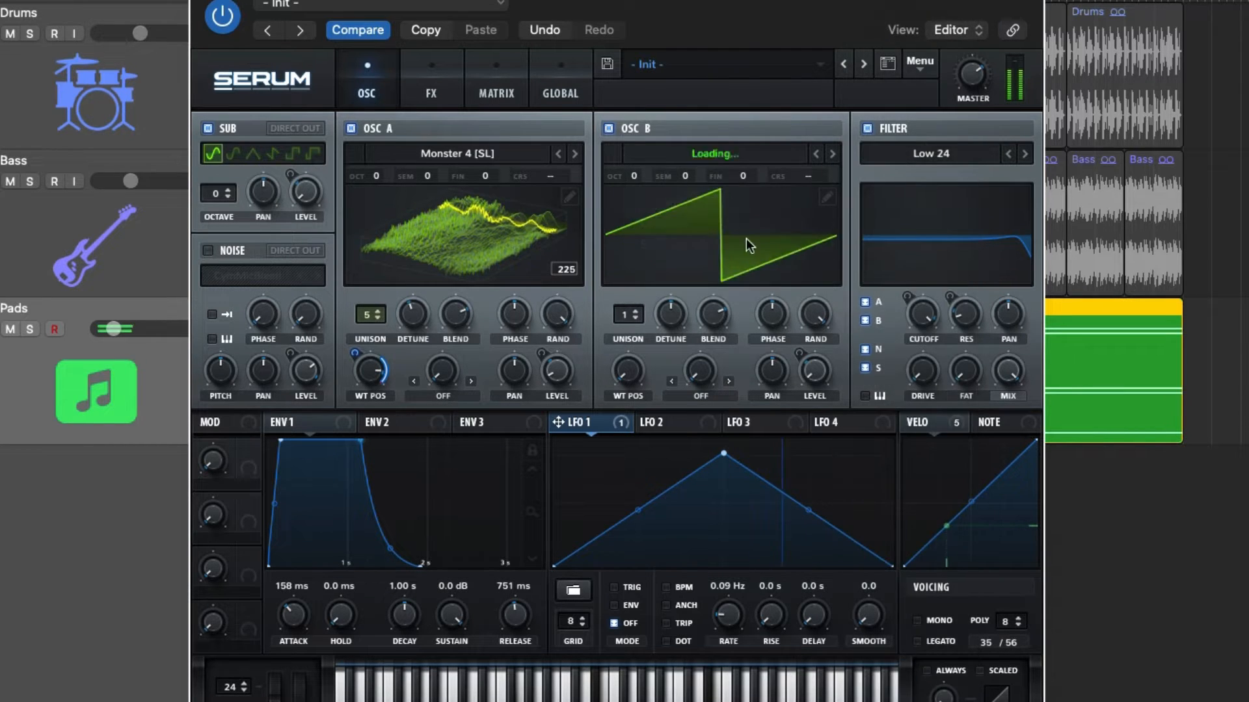
left_click(684, 216)
left_click_drag(622, 381, 622, 221)
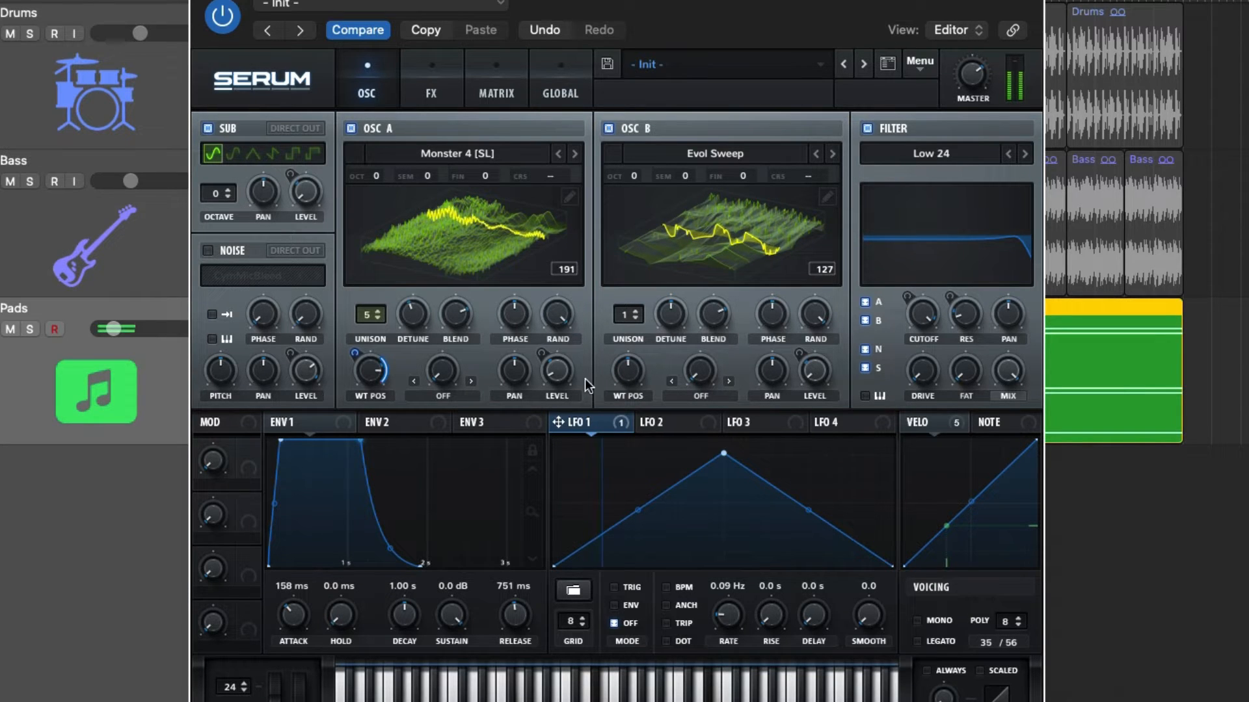
Advance oscillator B through the following Digital wavetables to FFT_Animal 1
left_click(829, 154)
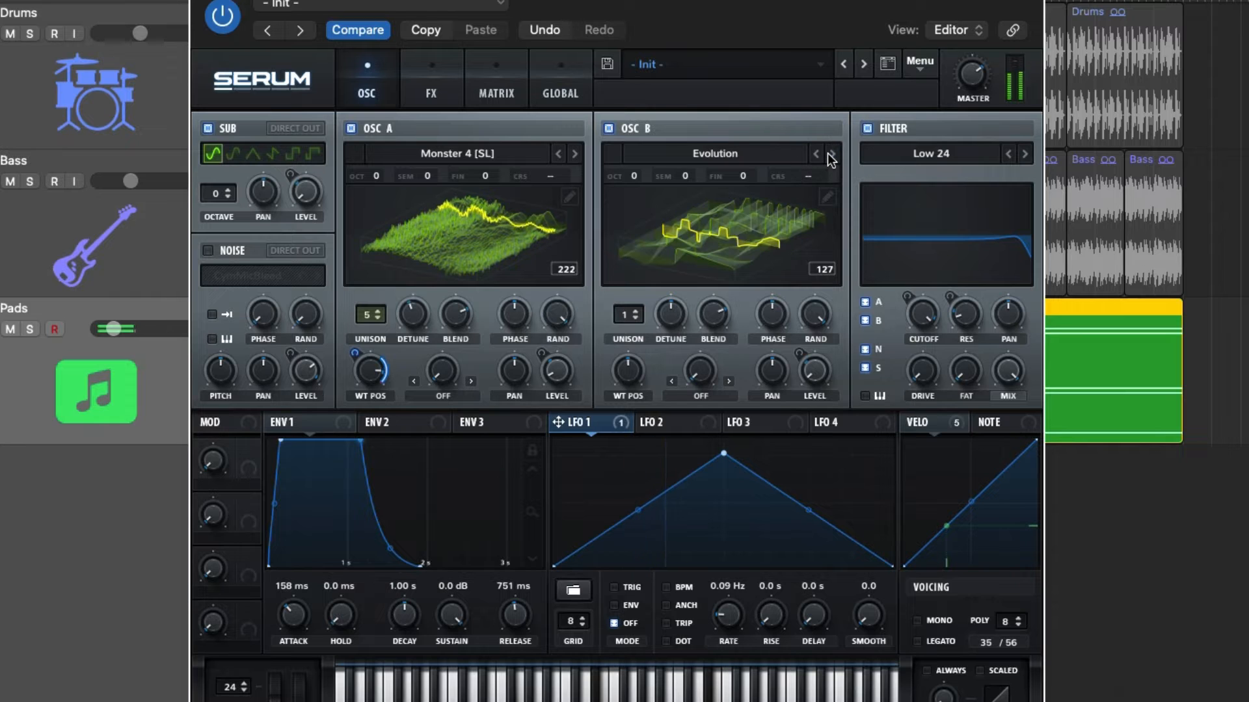
left_click(829, 154)
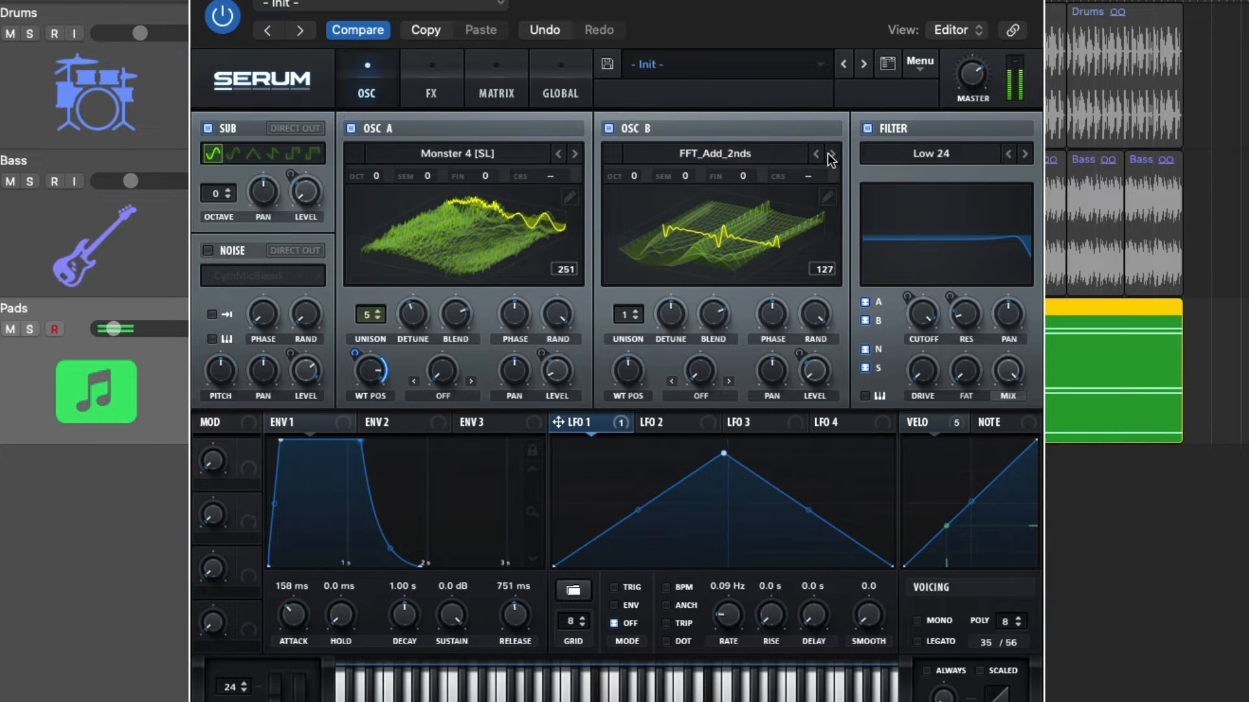
left_click(833, 154)
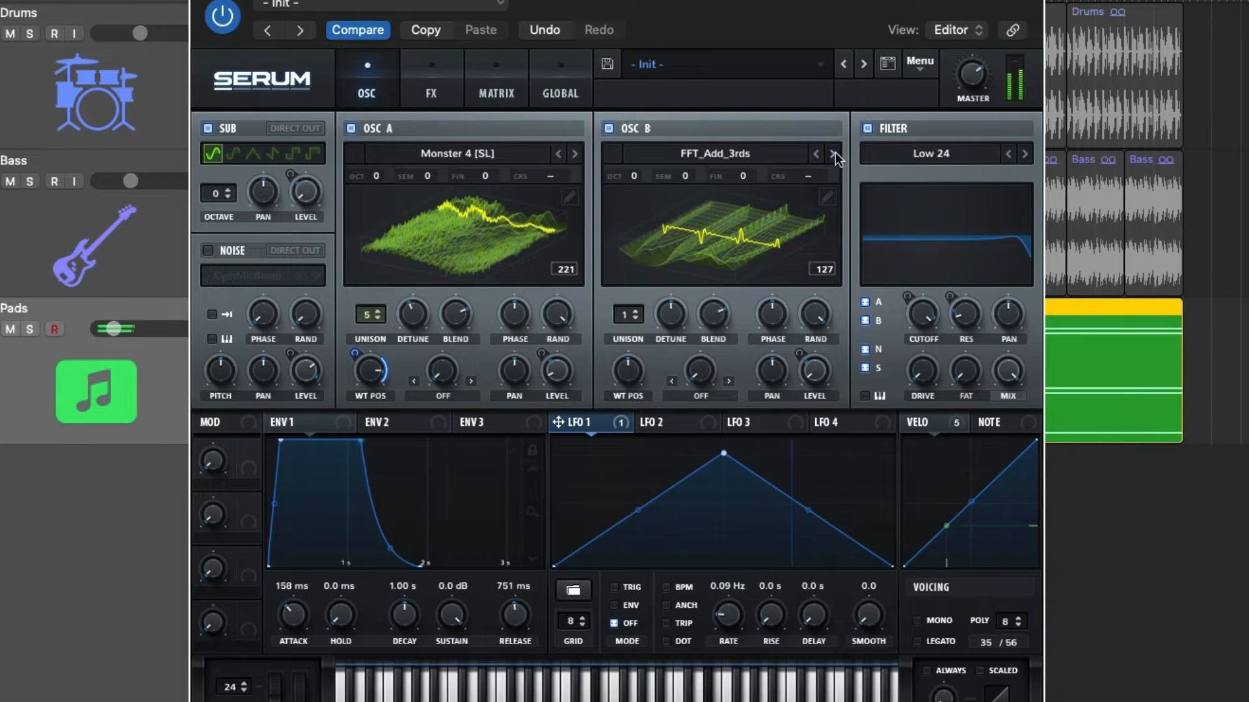
left_click(833, 153)
left_click(834, 153)
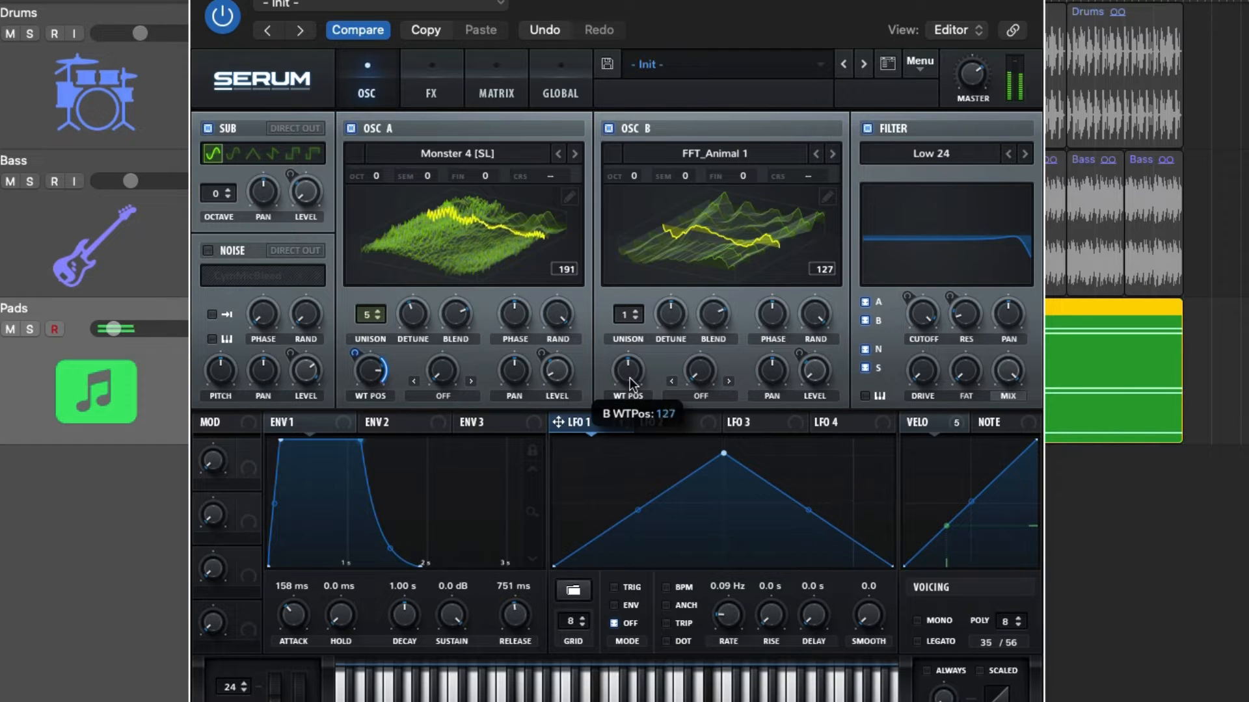
Raise oscillator B's wavetable position to about 145 and give it 5 unison voices with reduced detune
left_click_drag(629, 377, 635, 252)
mouse_move(671, 312)
left_click_drag(671, 306, 670, 324)
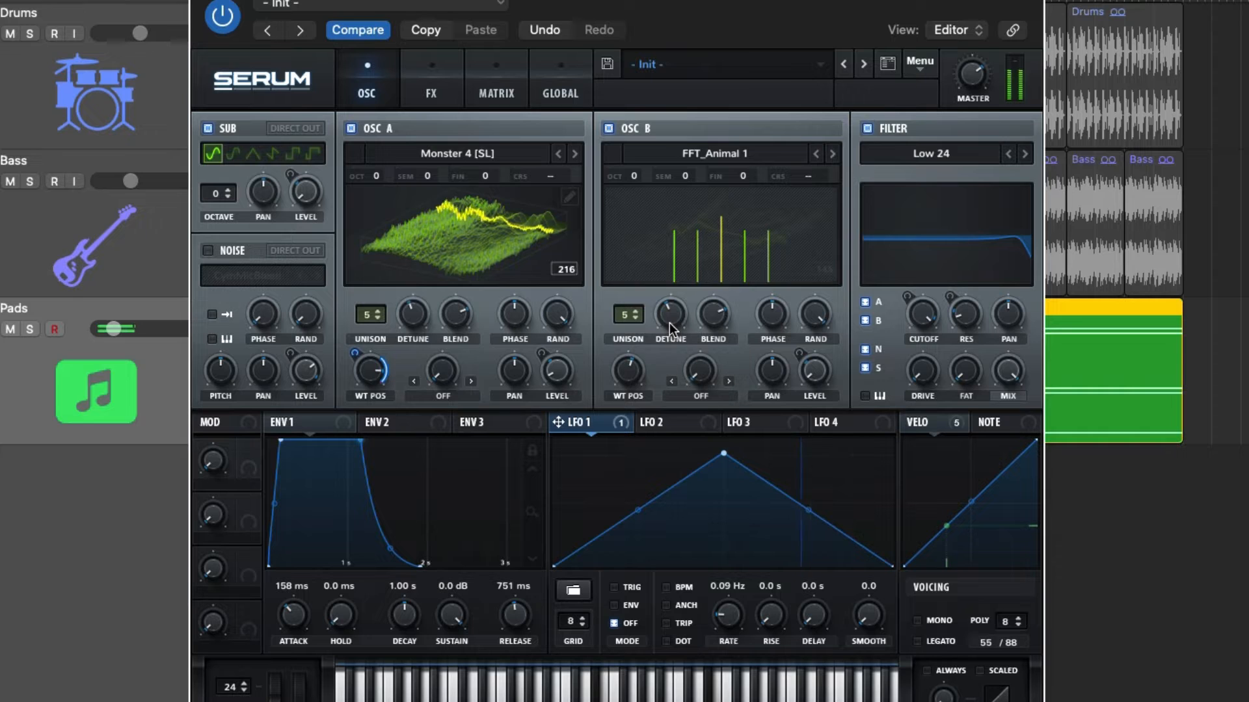
Assign LFO 2 to oscillator B's wavetable position and turn off the LFO's anchor and tempo sync
left_click(669, 422)
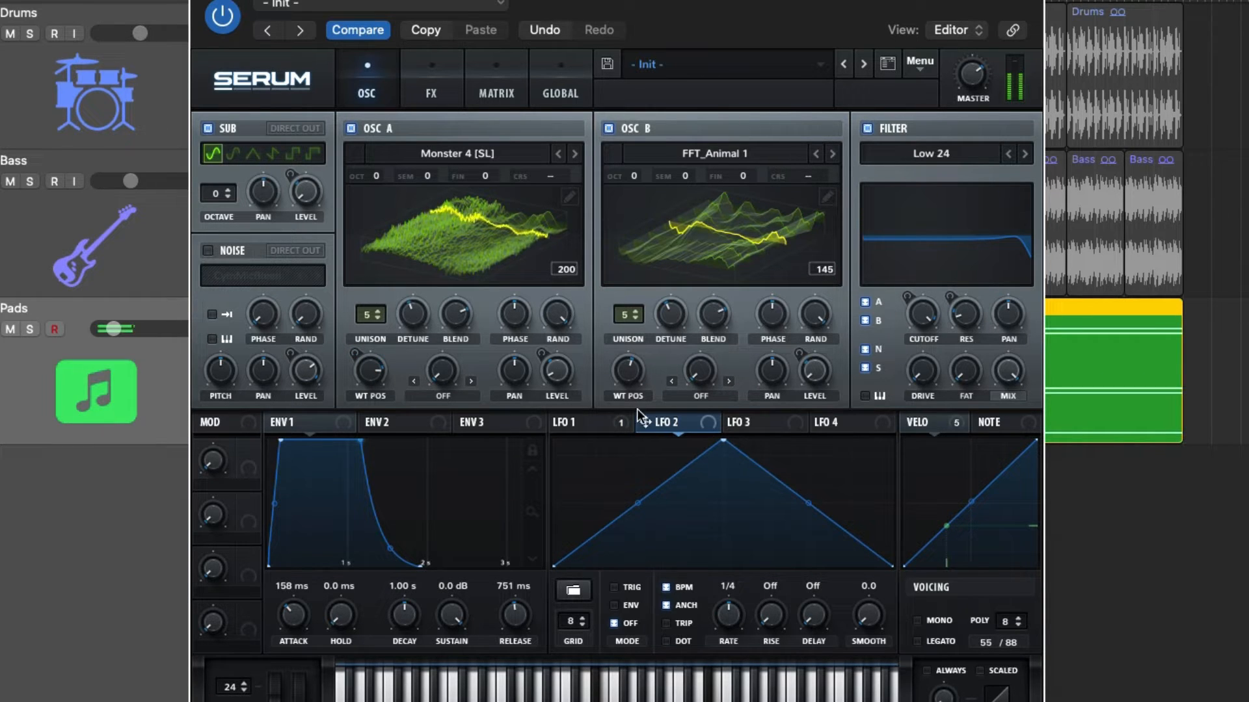
left_click_drag(643, 421, 611, 354)
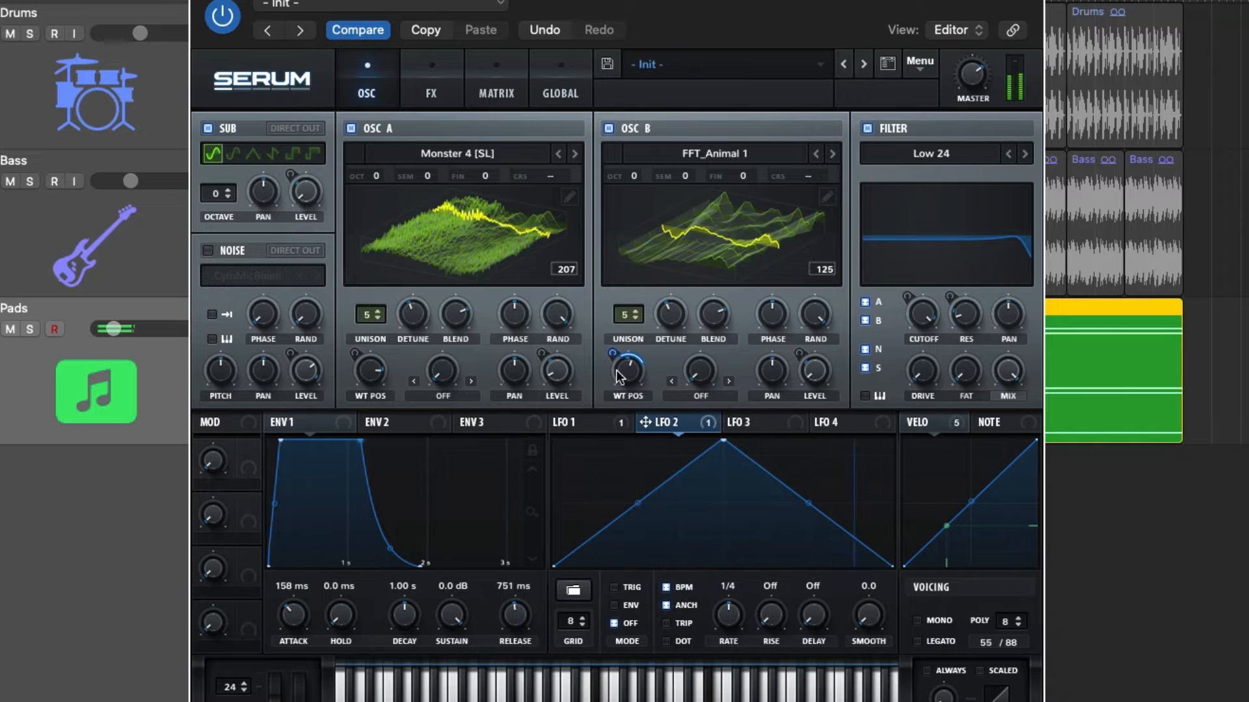
left_click(665, 605)
left_click(665, 587)
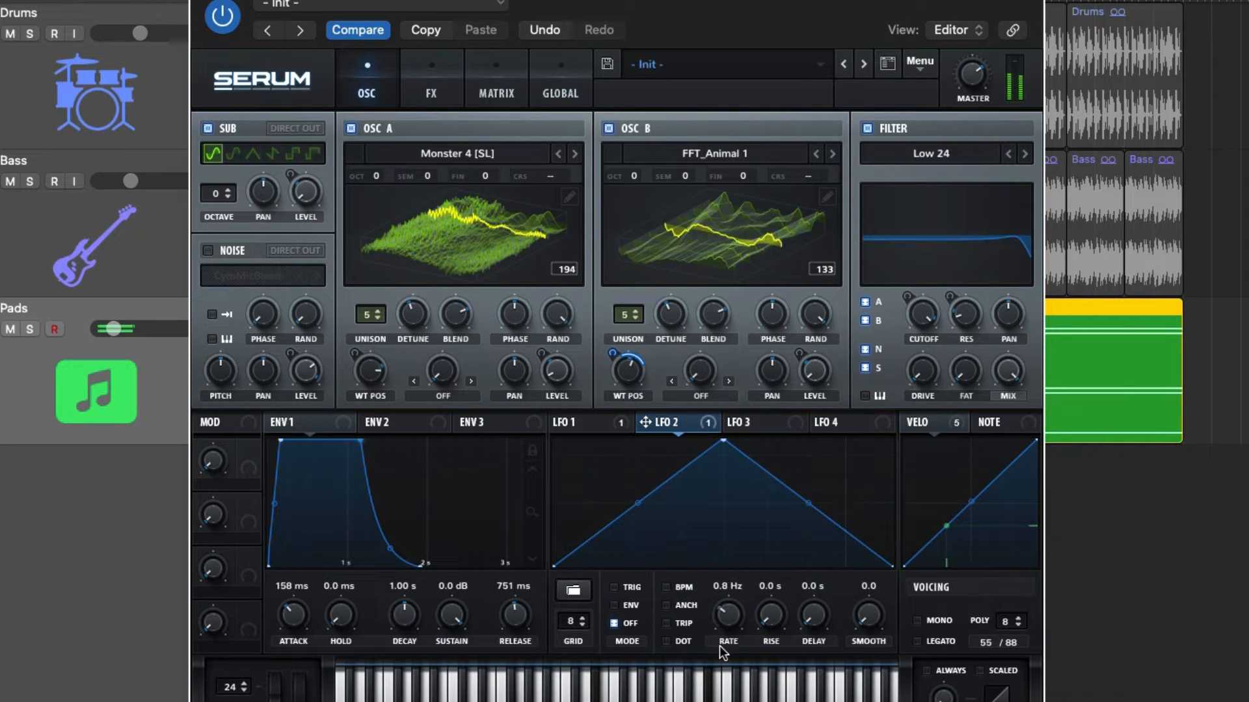
Slow LFO 2 to 0.05 Hz, slightly lower its peak and bend its rising segment into a concave curve
left_click_drag(719, 646, 723, 701)
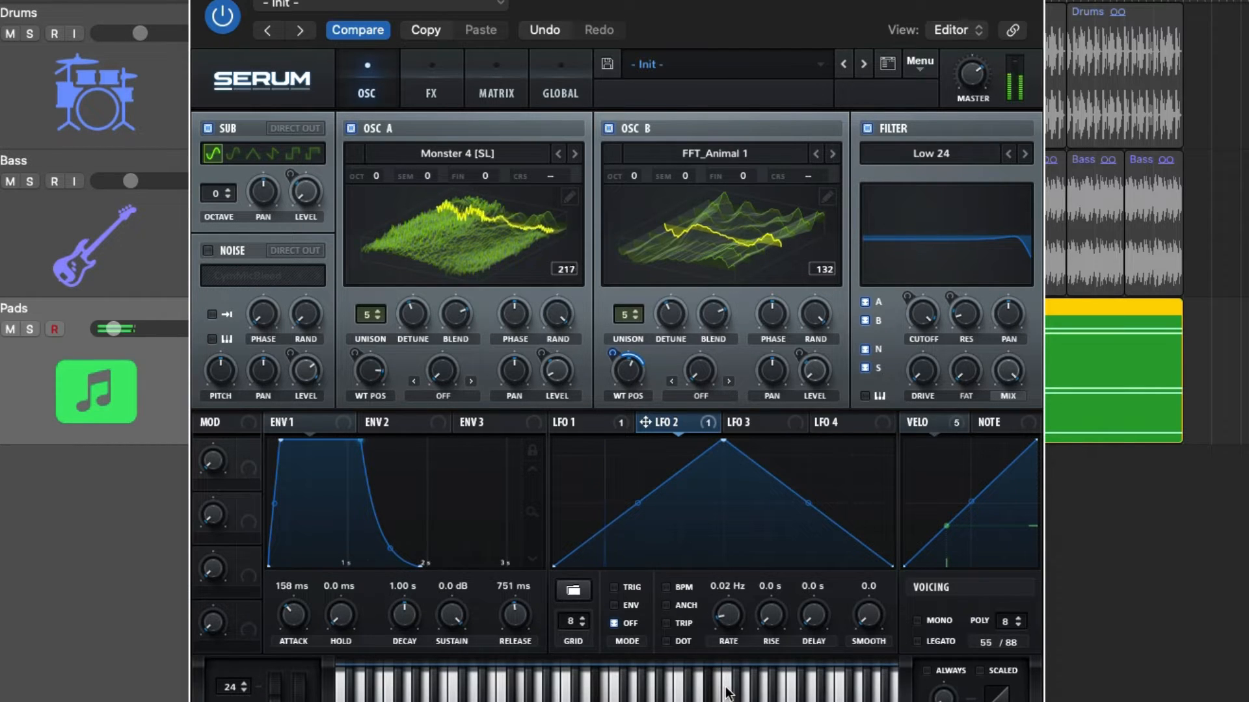
left_click_drag(726, 688, 726, 682)
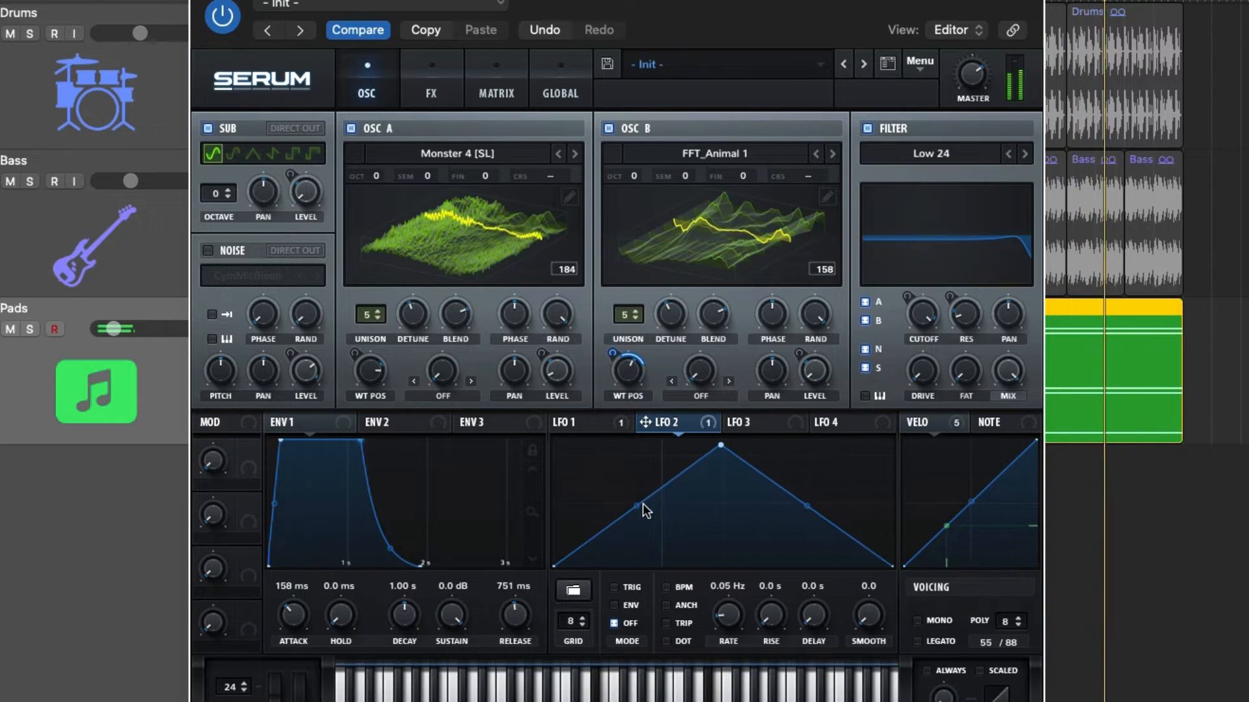
left_click_drag(643, 504, 636, 542)
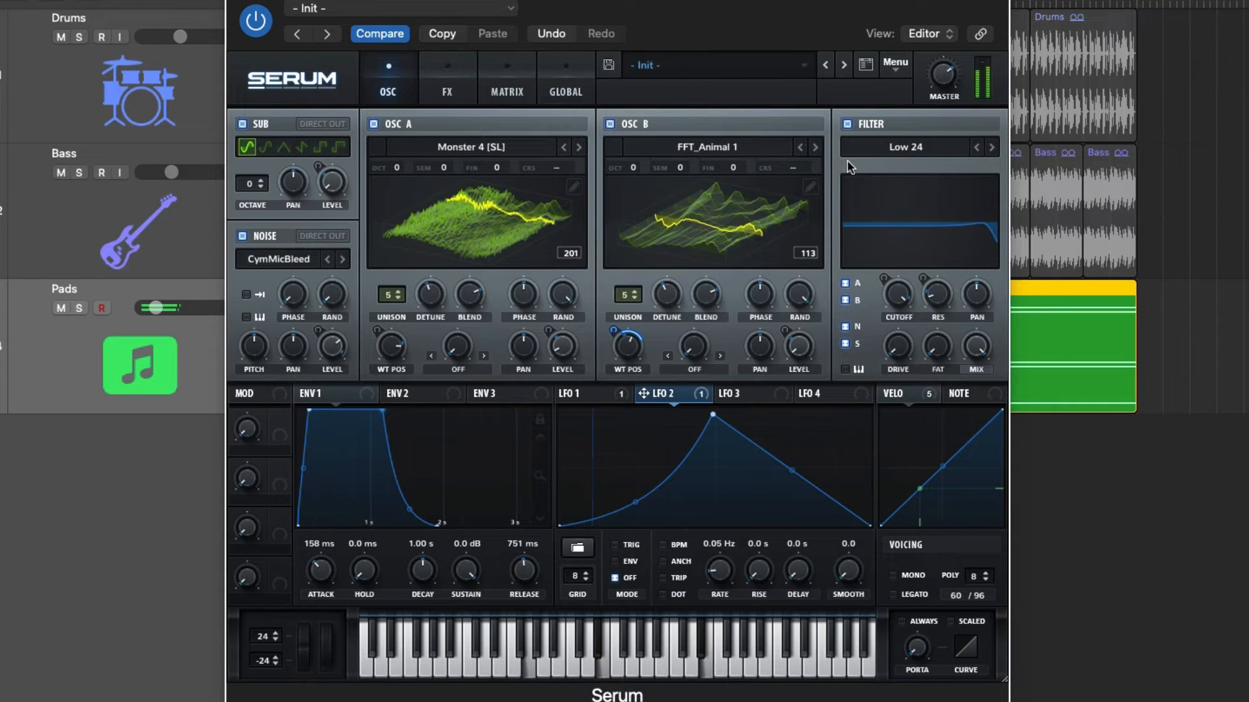
Set the filter type to MG Low 24, lower its cutoff and step the type back to MG Low 18
mouse_move(889, 311)
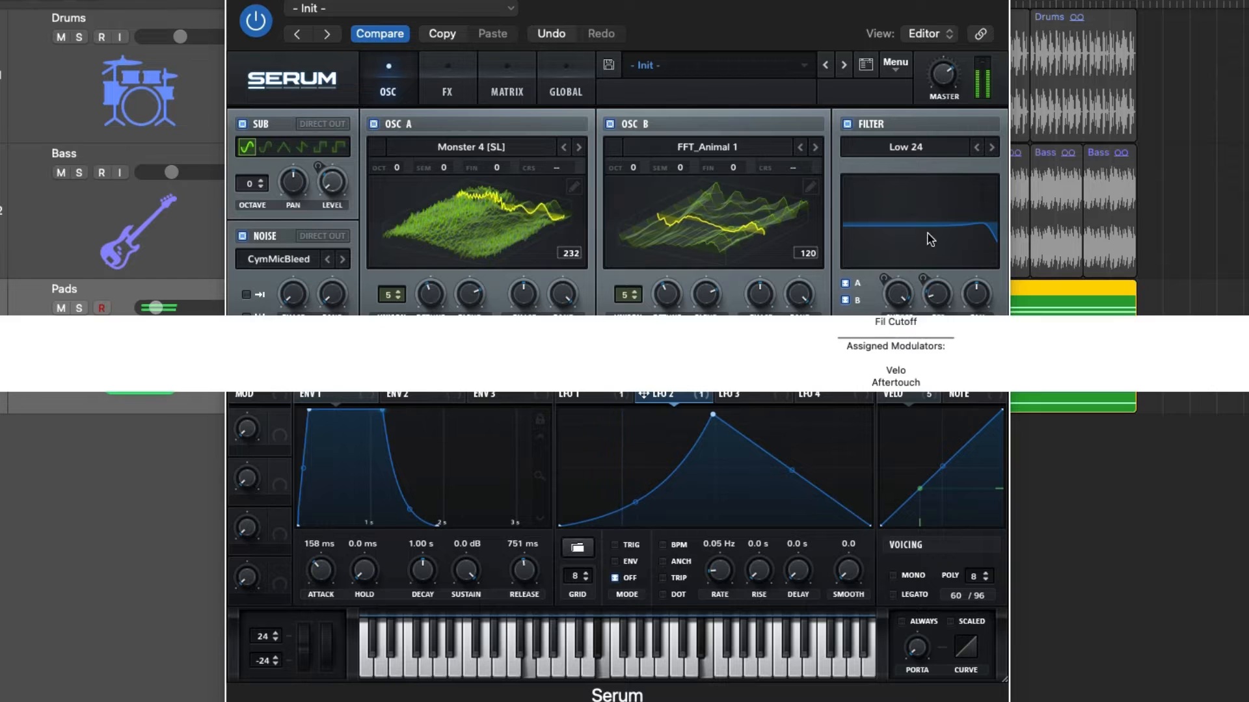
left_click(919, 149)
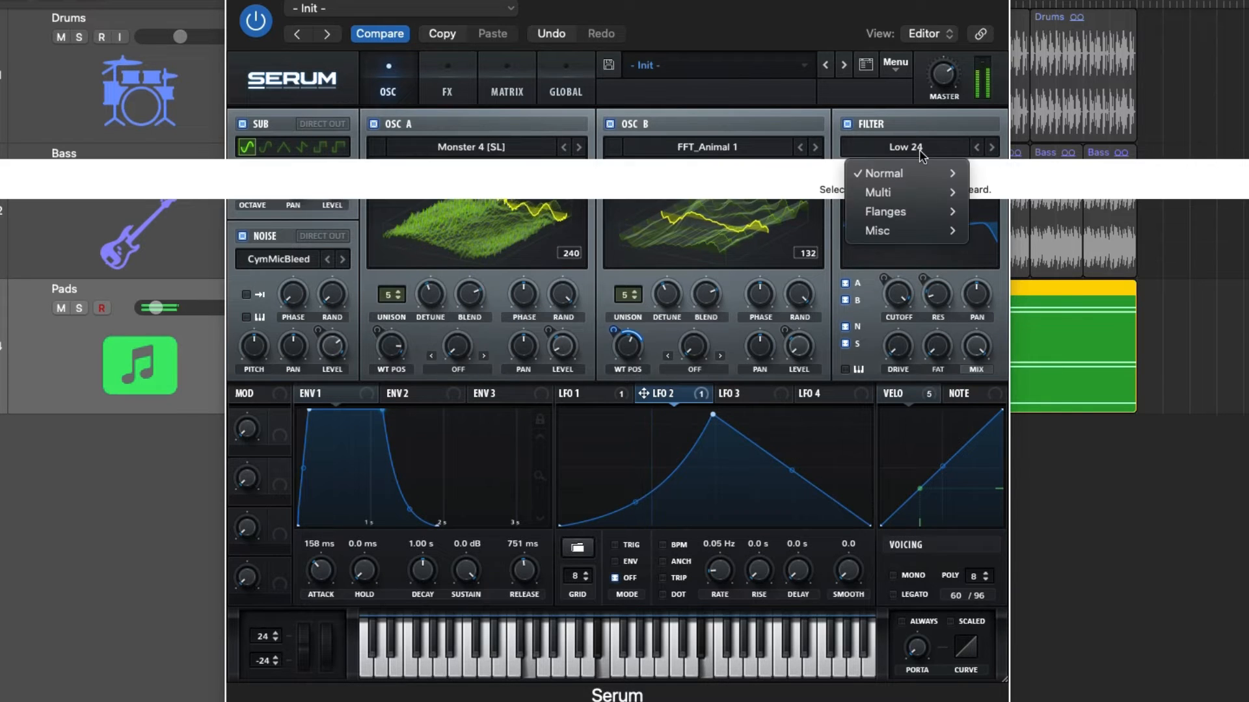
mouse_move(913, 173)
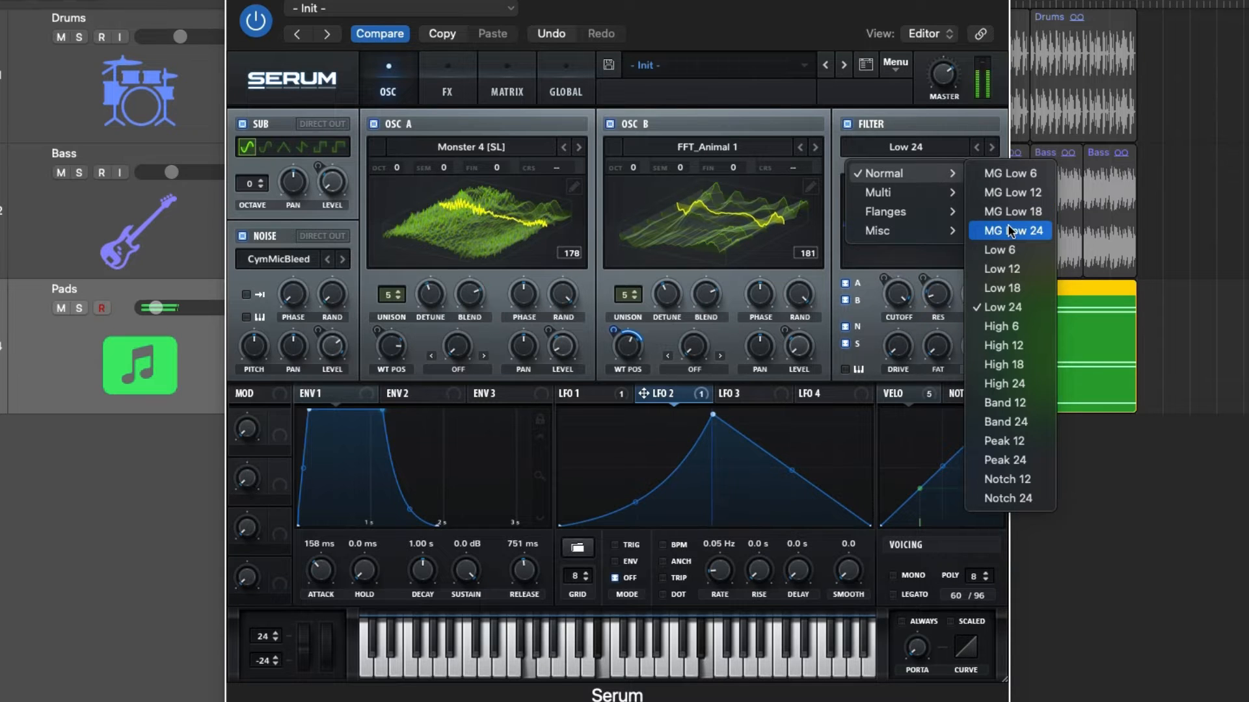
left_click(1010, 231)
mouse_move(911, 299)
left_mouse_down()
mouse_move(910, 320)
mouse_move(893, 301)
mouse_move(893, 316)
mouse_move(894, 293)
mouse_move(895, 312)
left_mouse_up()
left_click(978, 149)
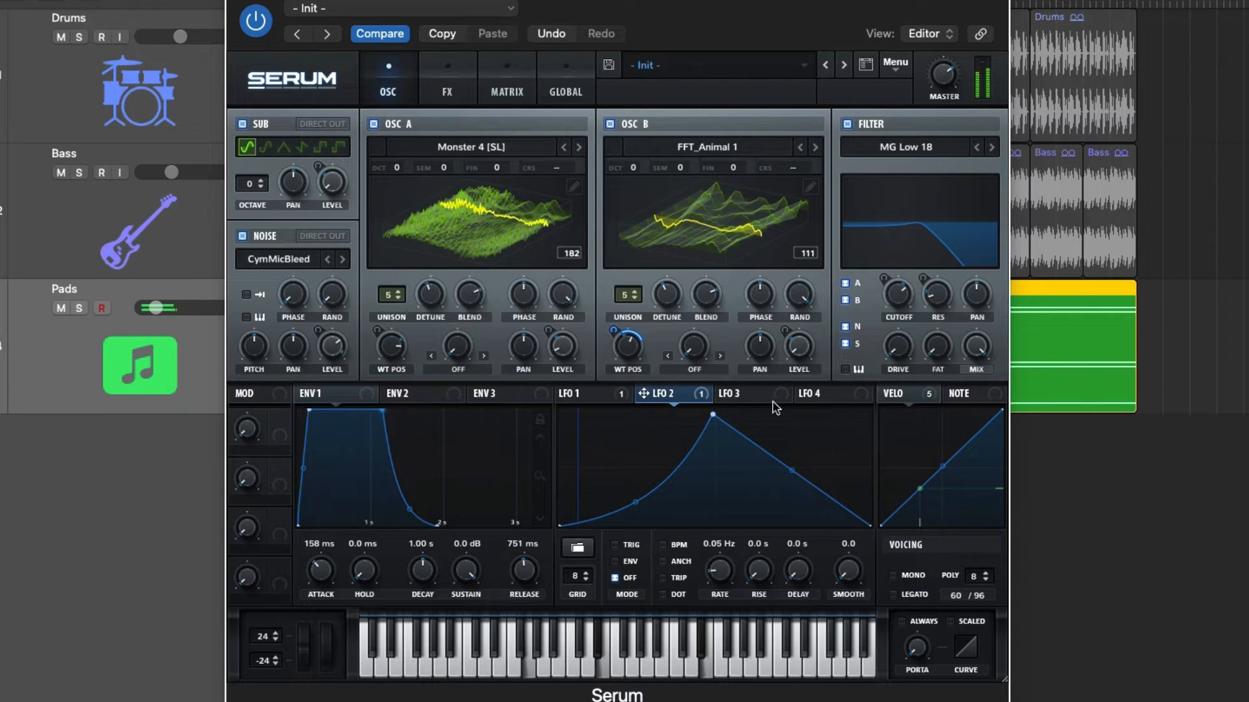
Modulate the filter cutoff with LFO 2
left_click_drag(645, 395, 881, 283)
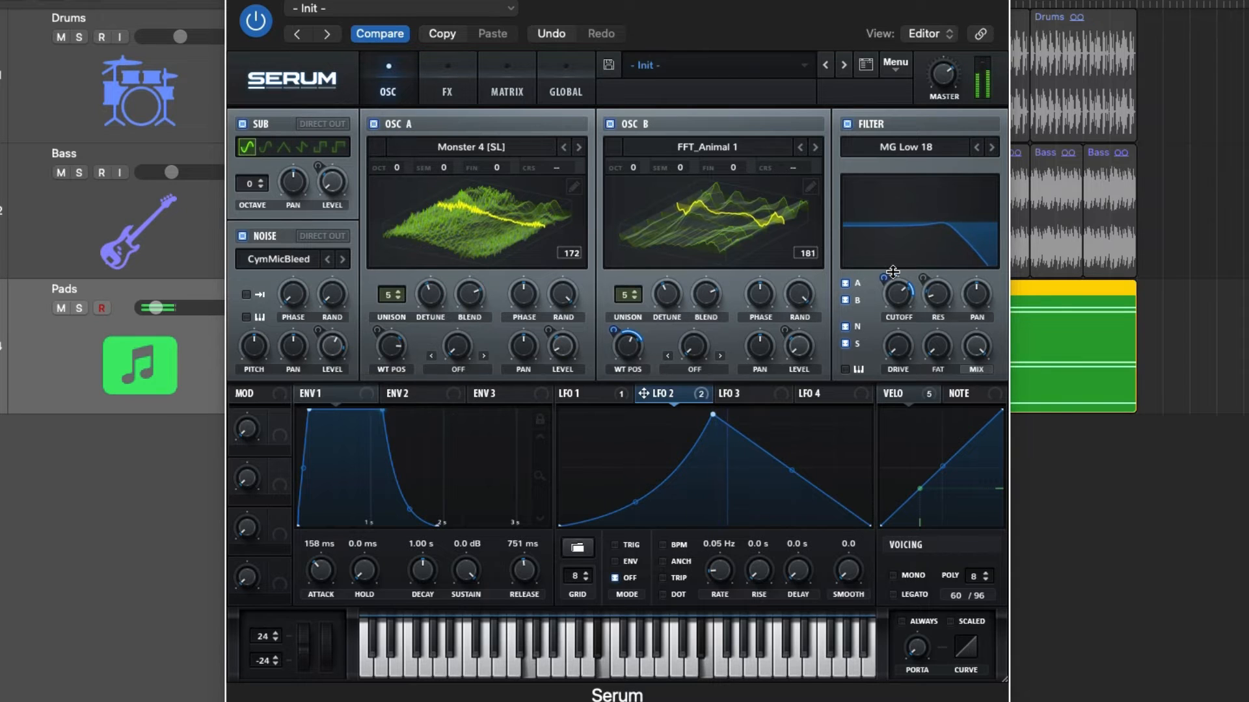
mouse_move(884, 280)
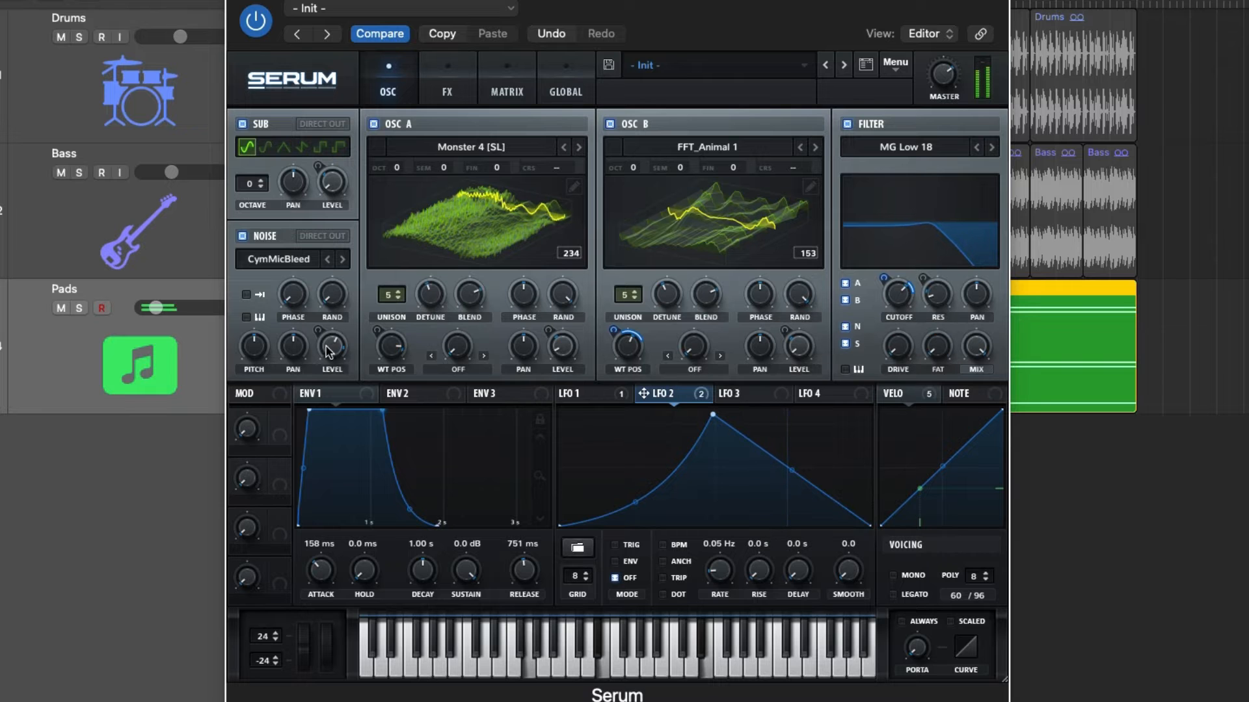
Slightly lower the level of the CymMicBleed noise oscillator
left_click_drag(332, 352, 334, 366)
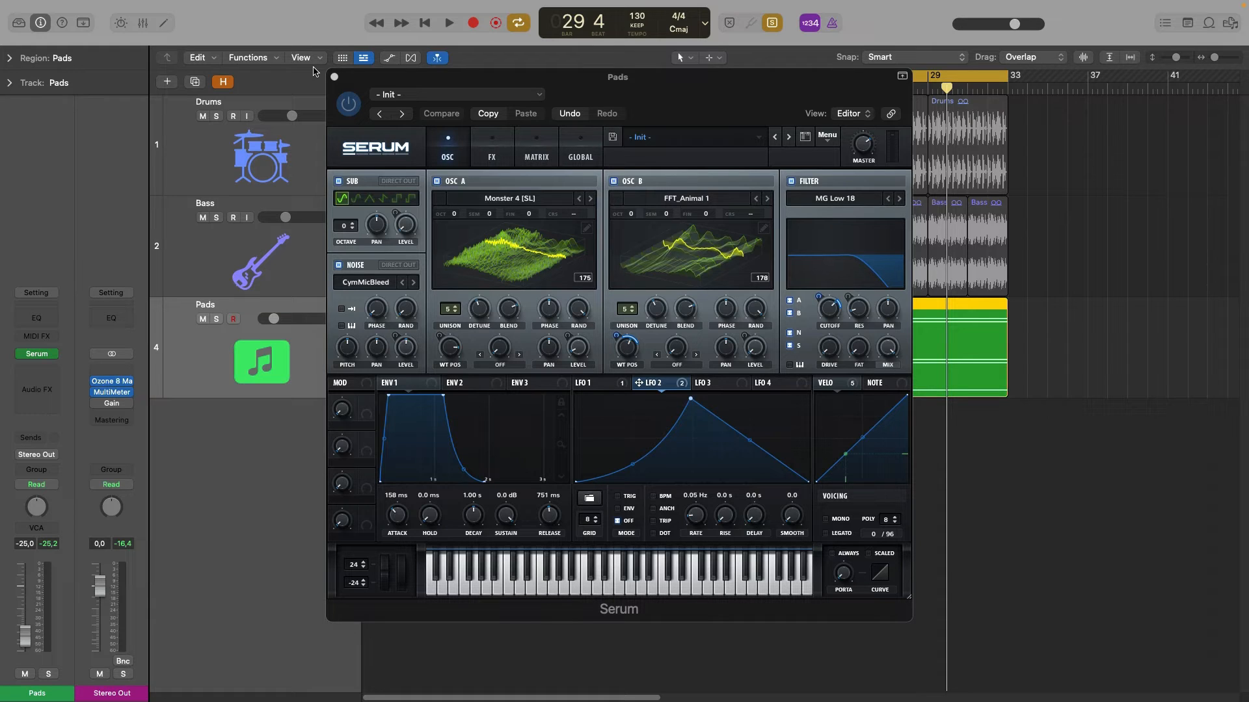
Add a modulation matrix routing from LFO 3 to Mast.Tun with a very small amount and play the track
left_click(534, 145)
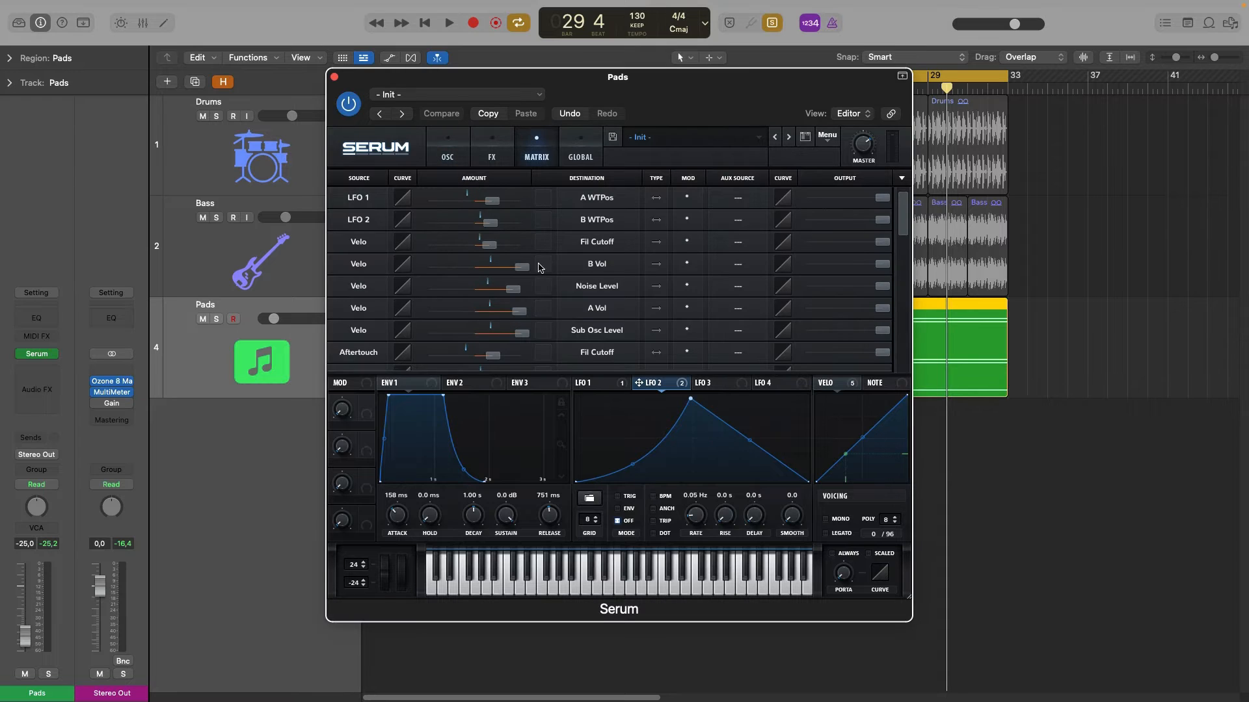
scroll(478, 325, "down", 5)
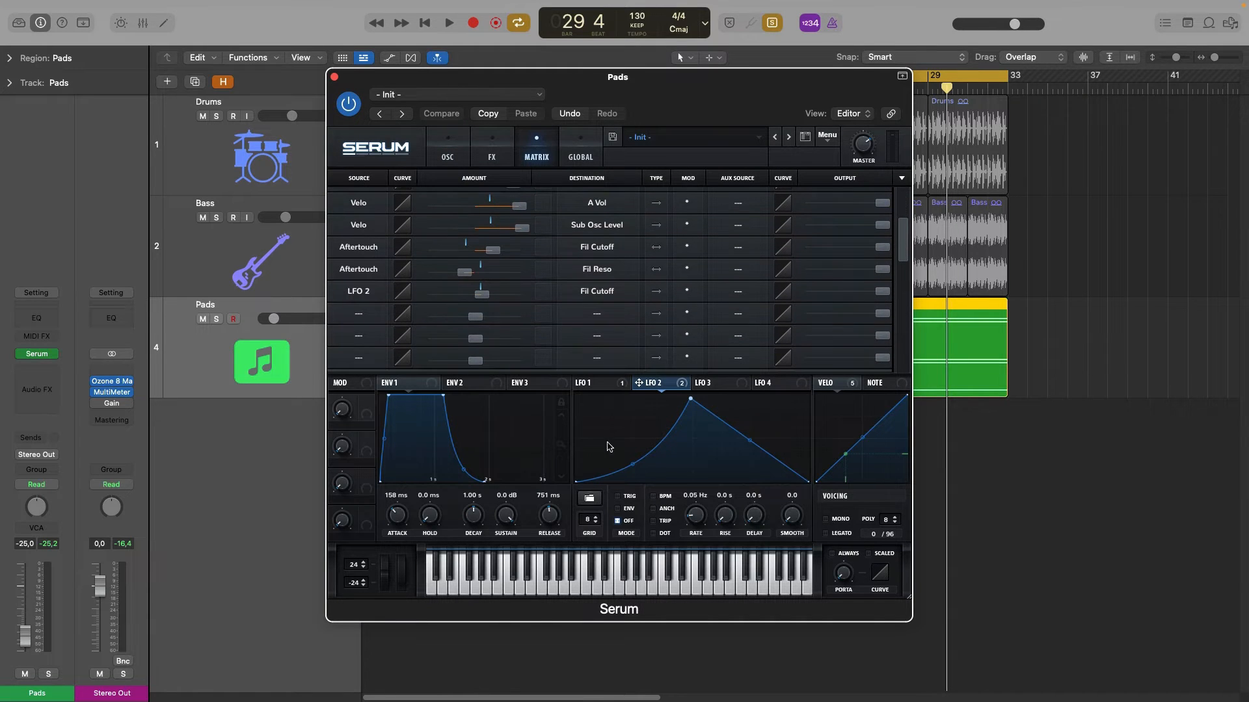
left_click(714, 385)
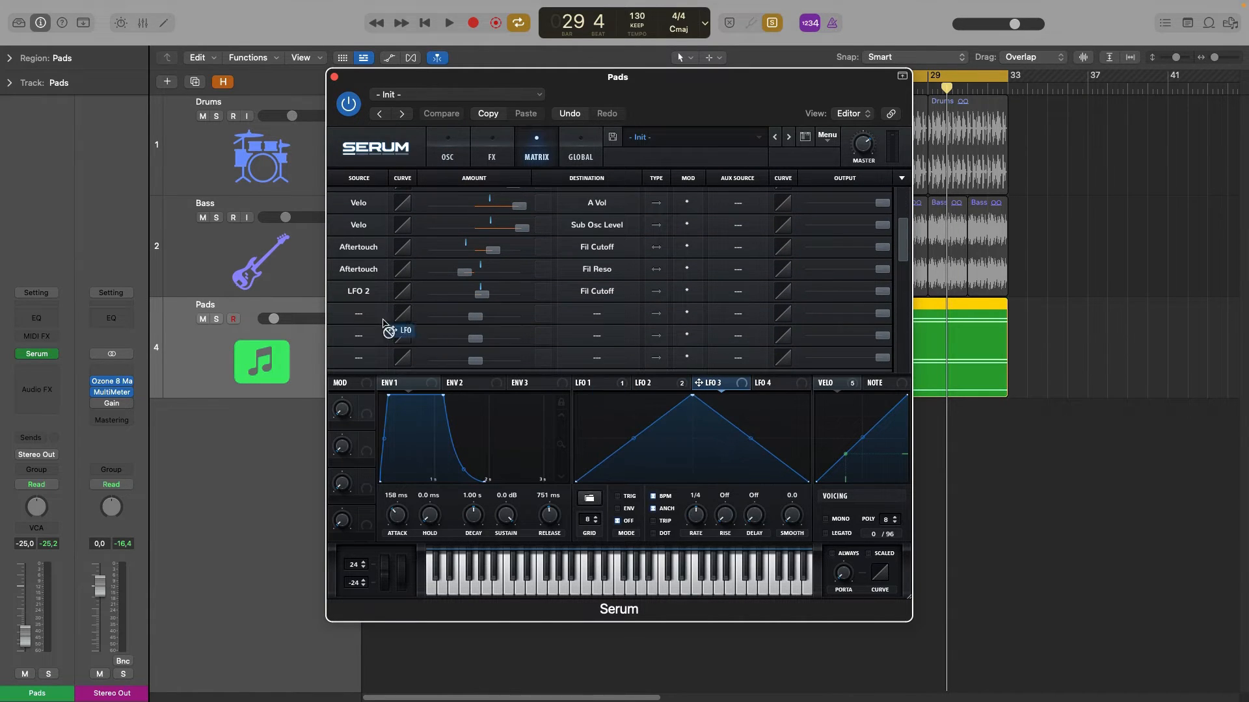
left_click_drag(383, 321, 368, 315)
left_click(591, 320)
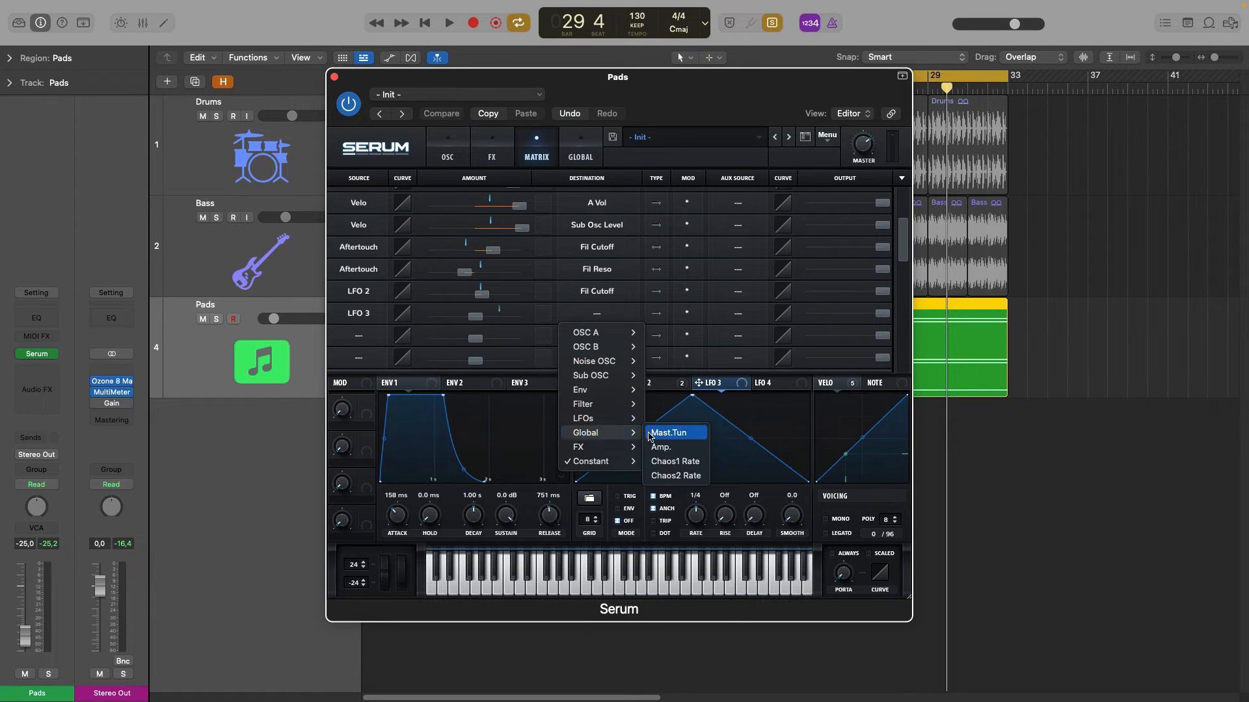
left_click(651, 435)
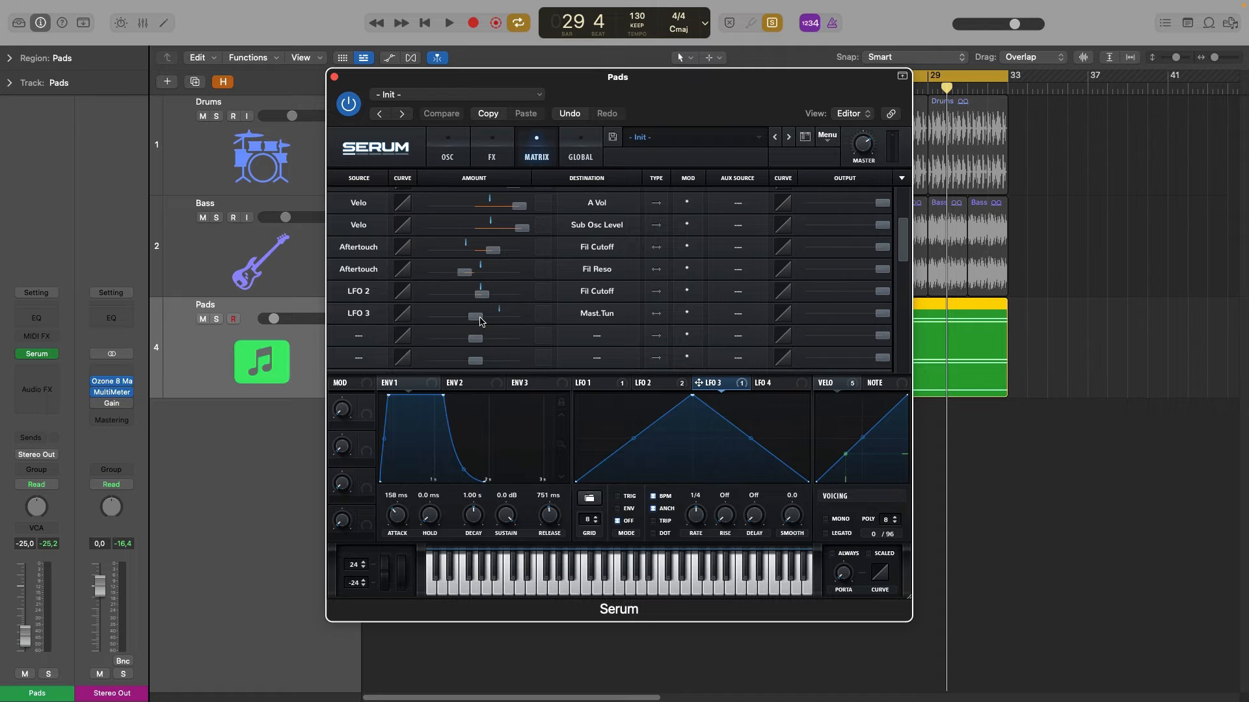
left_click(481, 321)
key("space")
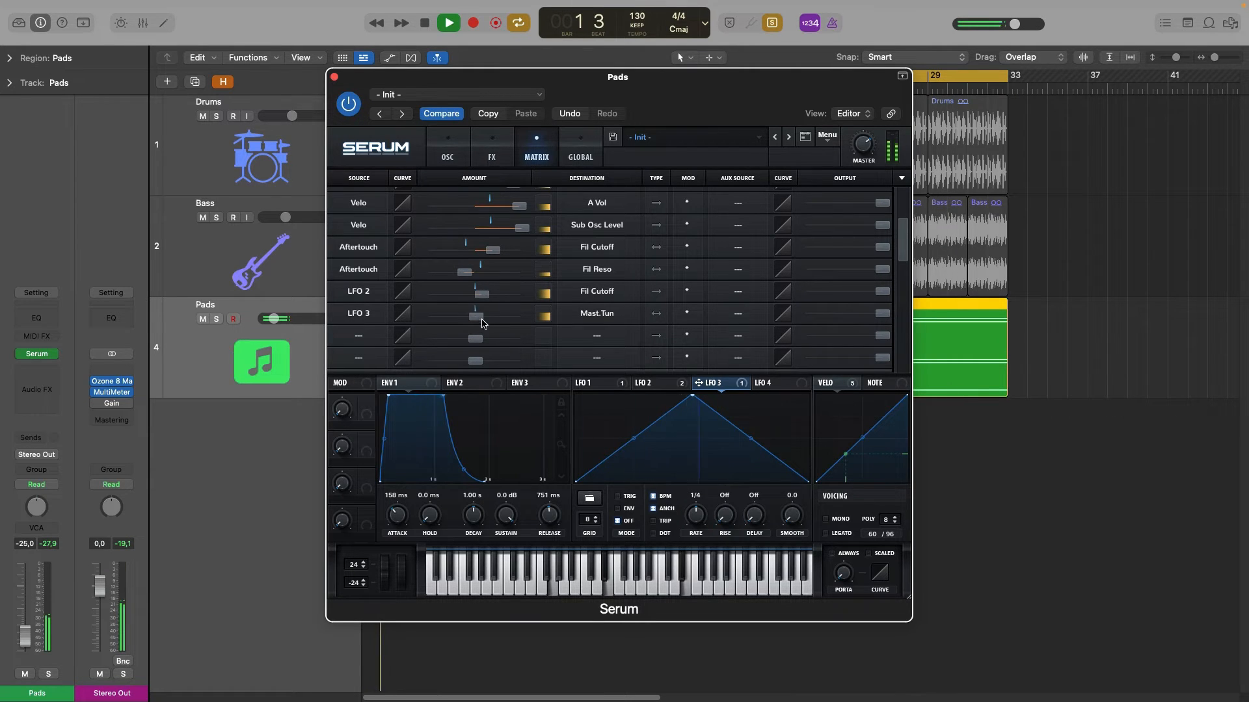
Make Mod Wheel the aux source of the LFO 3 routing, set LFO 3's rate to an unsynced 1.0 Hz and audition it
left_click(735, 331)
left_click(739, 348)
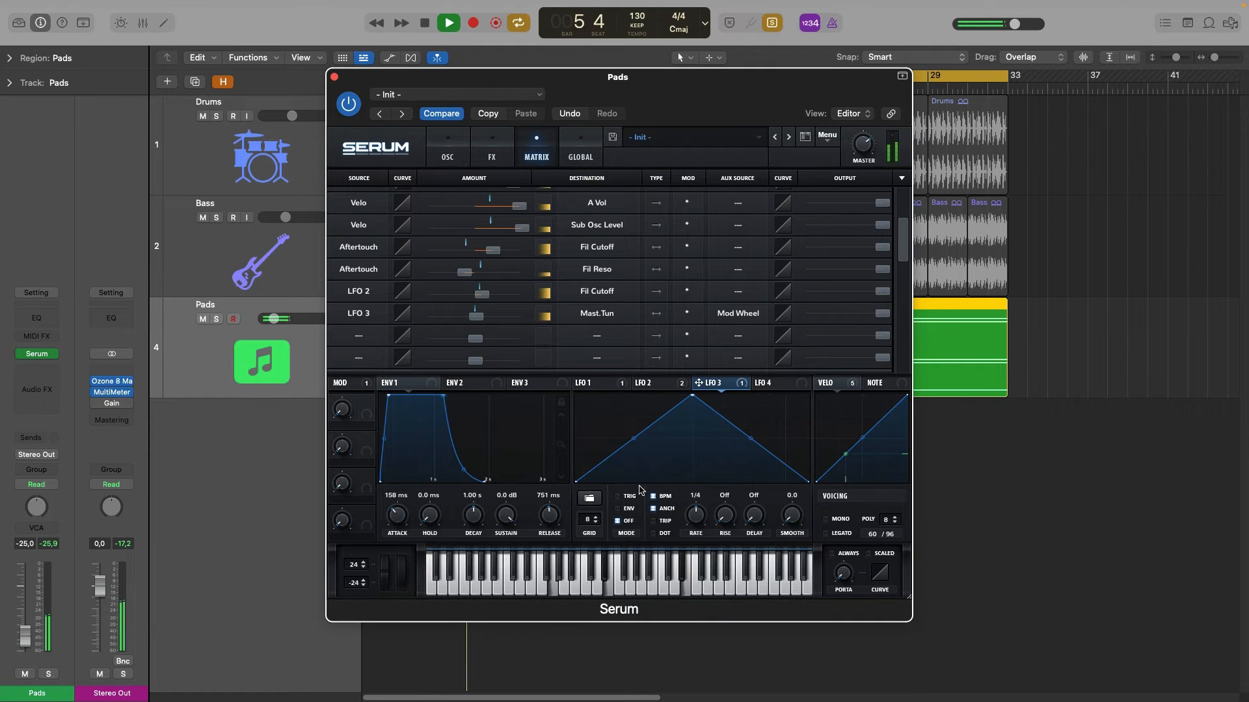
left_click_drag(695, 516, 693, 529)
key("space")
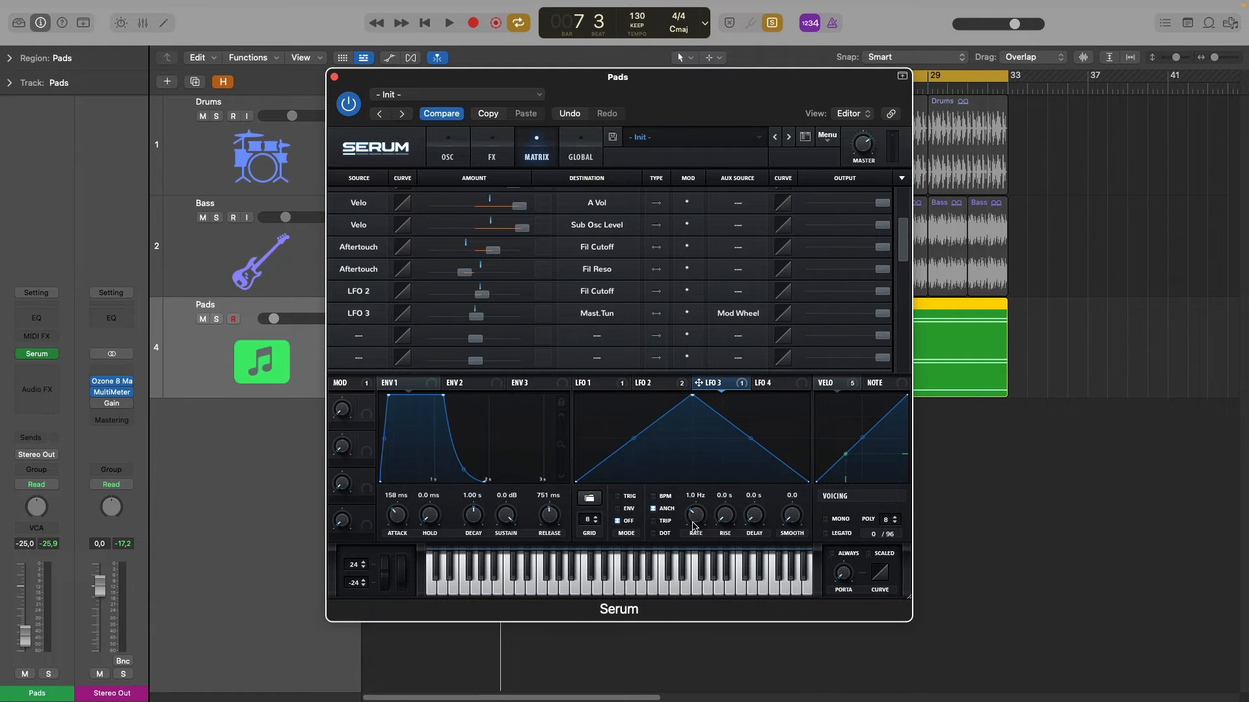
key("space")
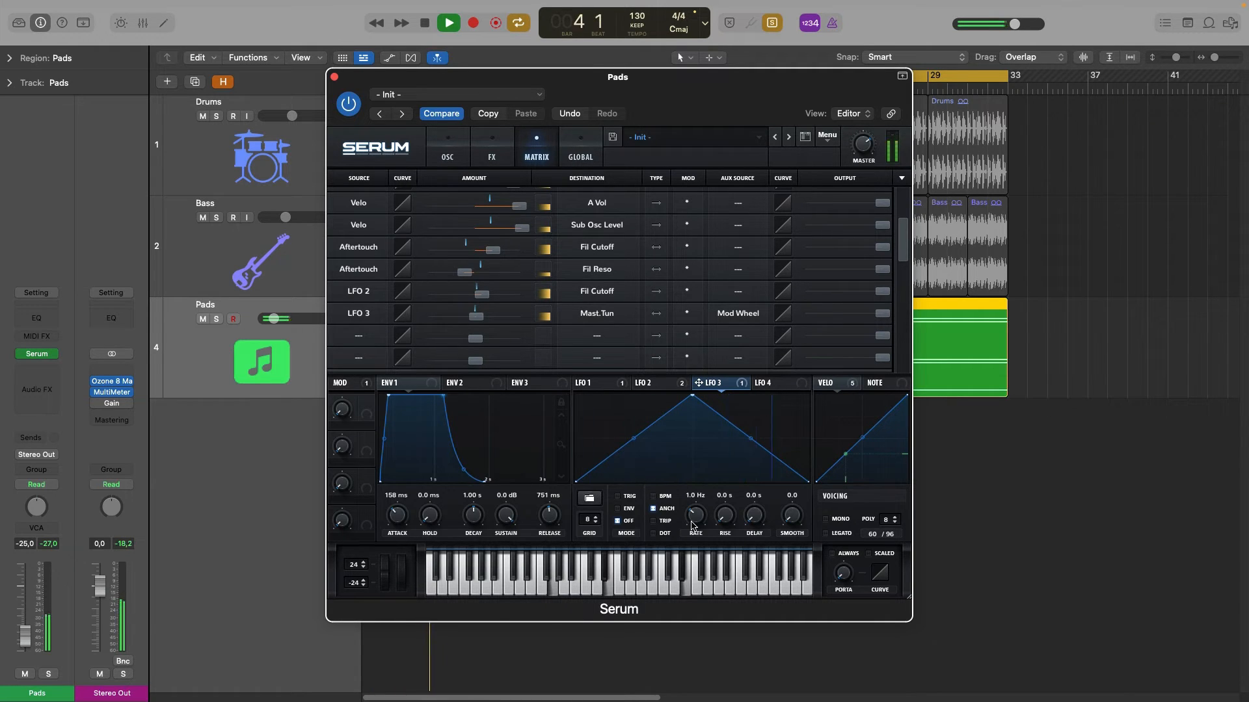
key("space")
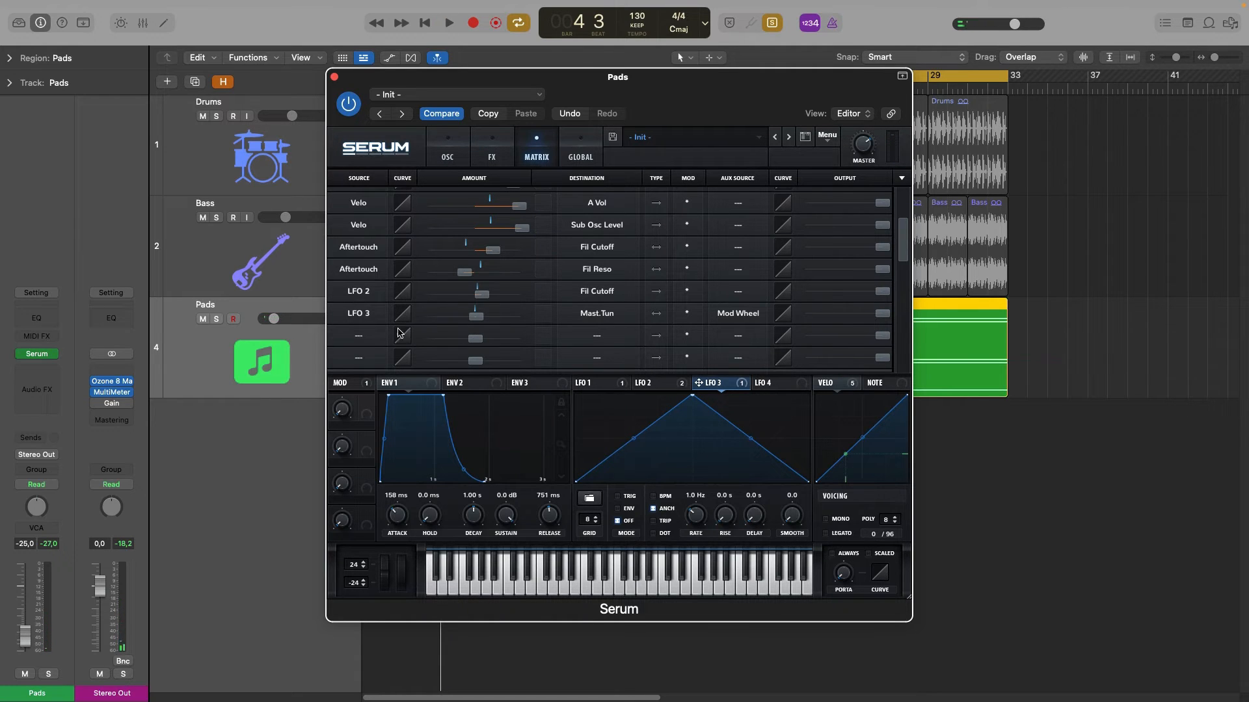
Route Mod Wheel to LFO3 Rate in the modulation matrix with a positive amount and play the result
left_click(360, 336)
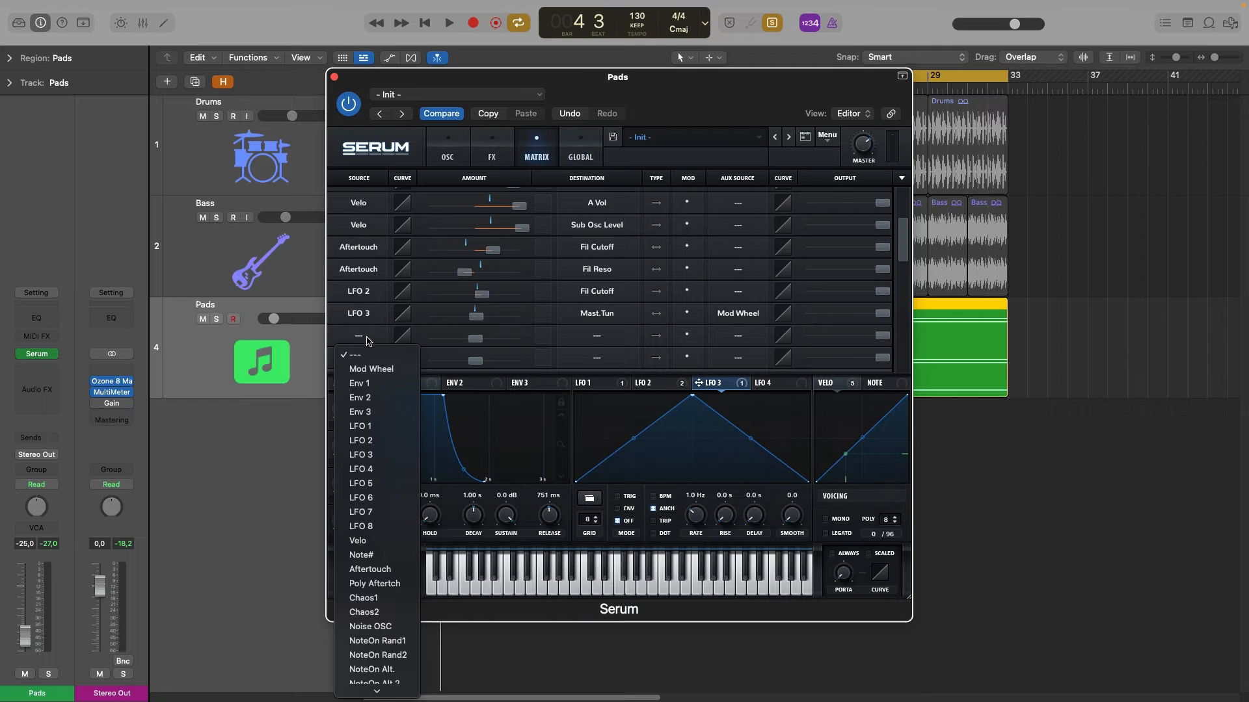
left_click(372, 369)
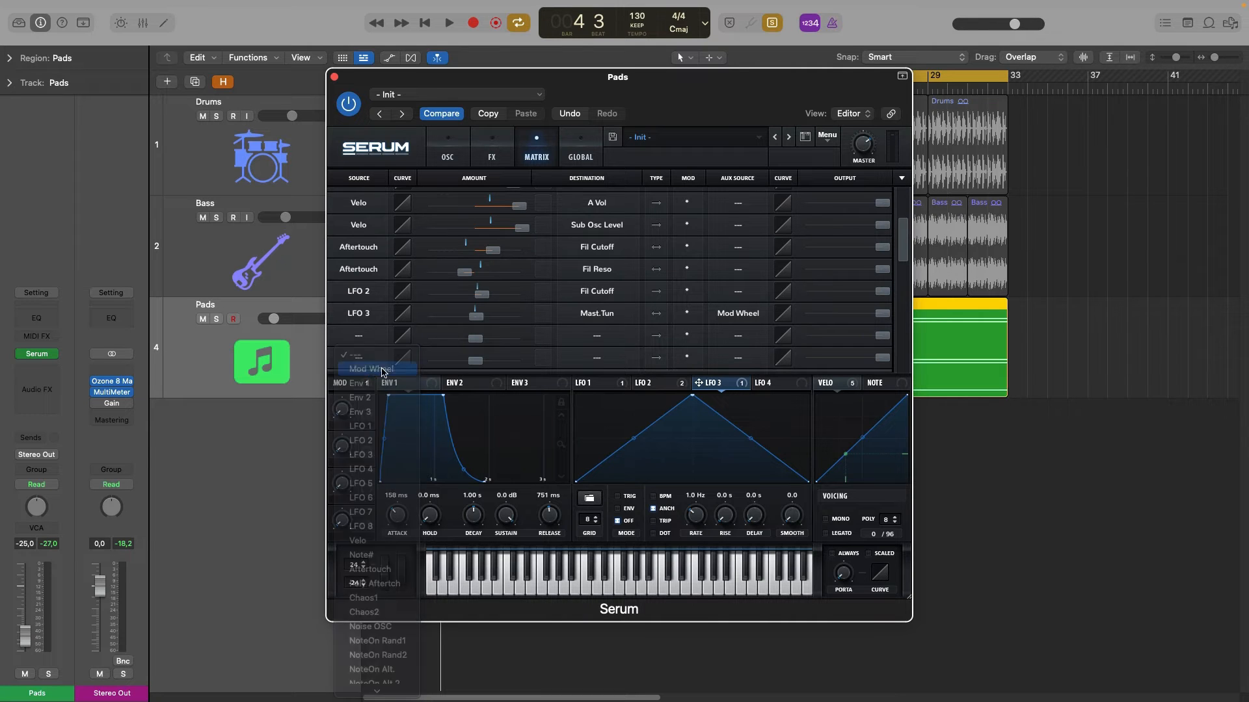
left_click(583, 338)
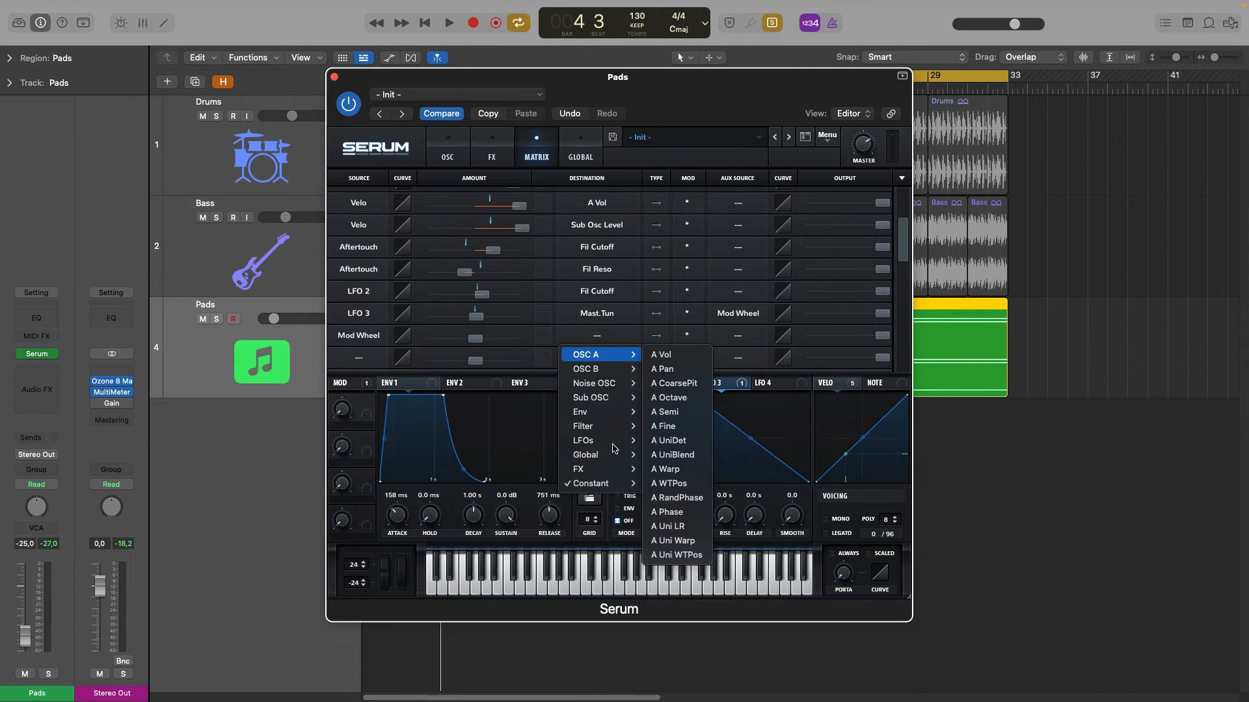
mouse_move(603, 448)
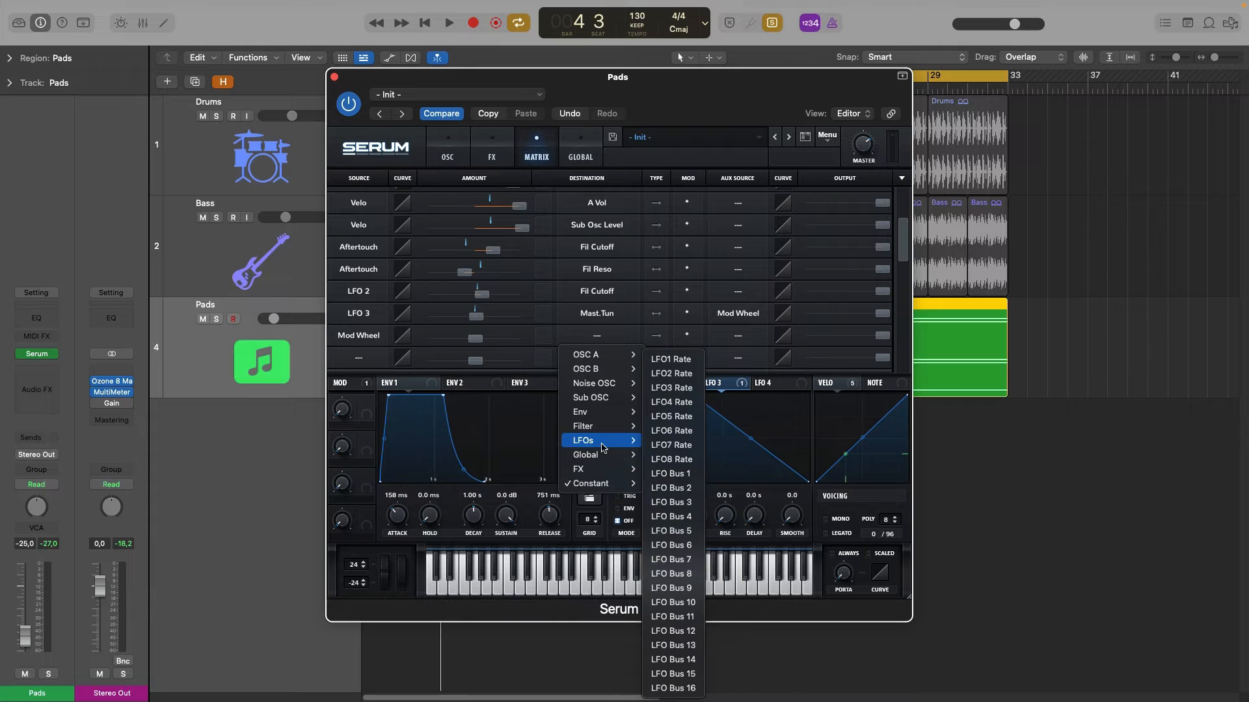
left_click(671, 387)
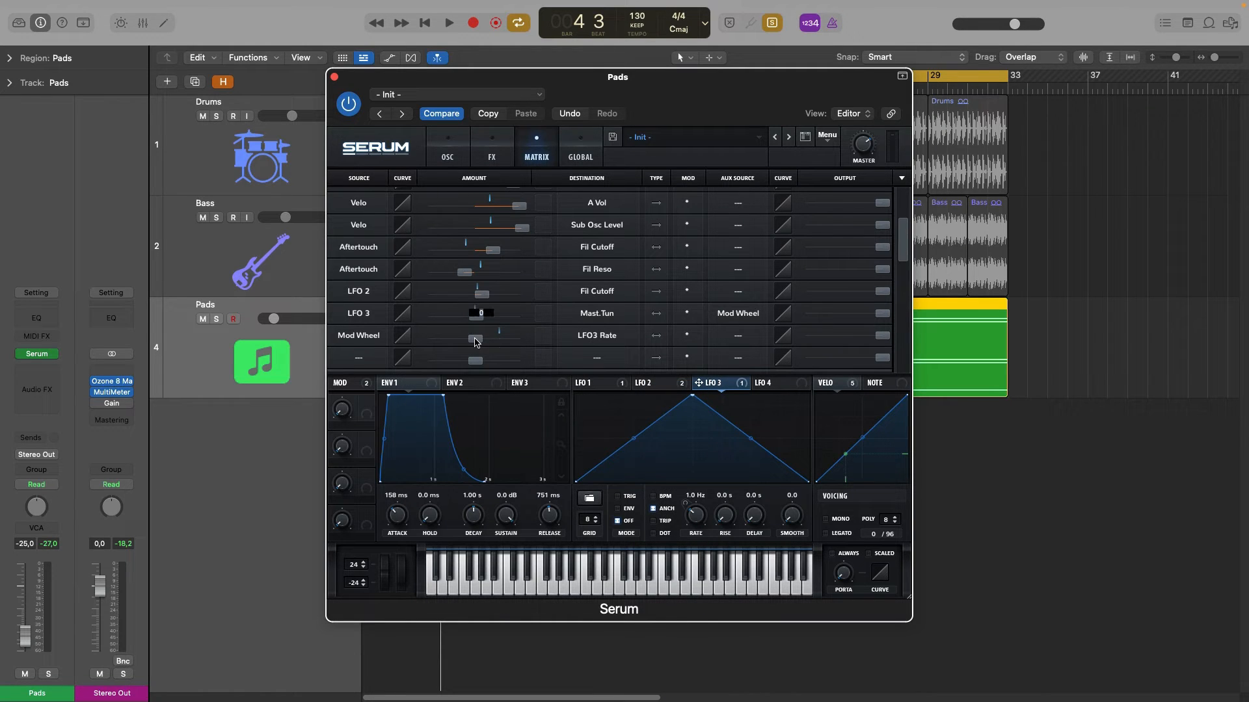
left_click_drag(475, 340, 507, 339)
key("space")
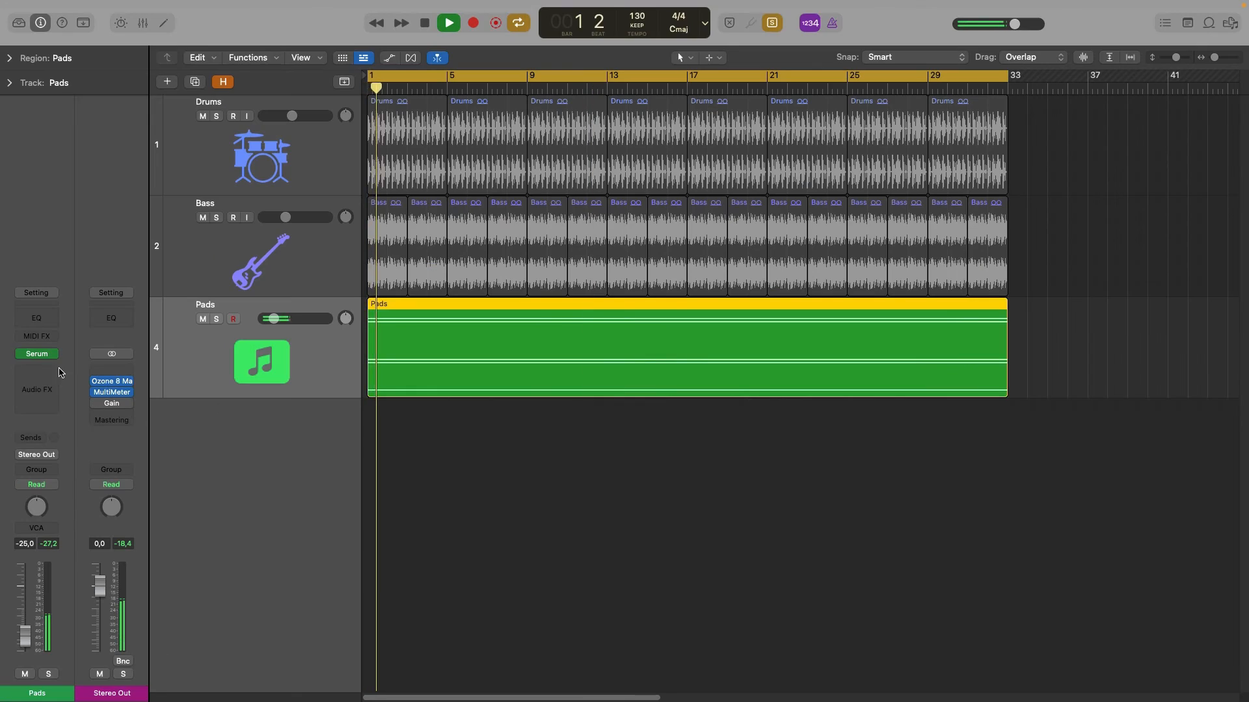
Insert FF Pro-Q 2 on the Pads track and add a low cut at about 253 Hz
left_click(57, 371)
mouse_move(60, 534)
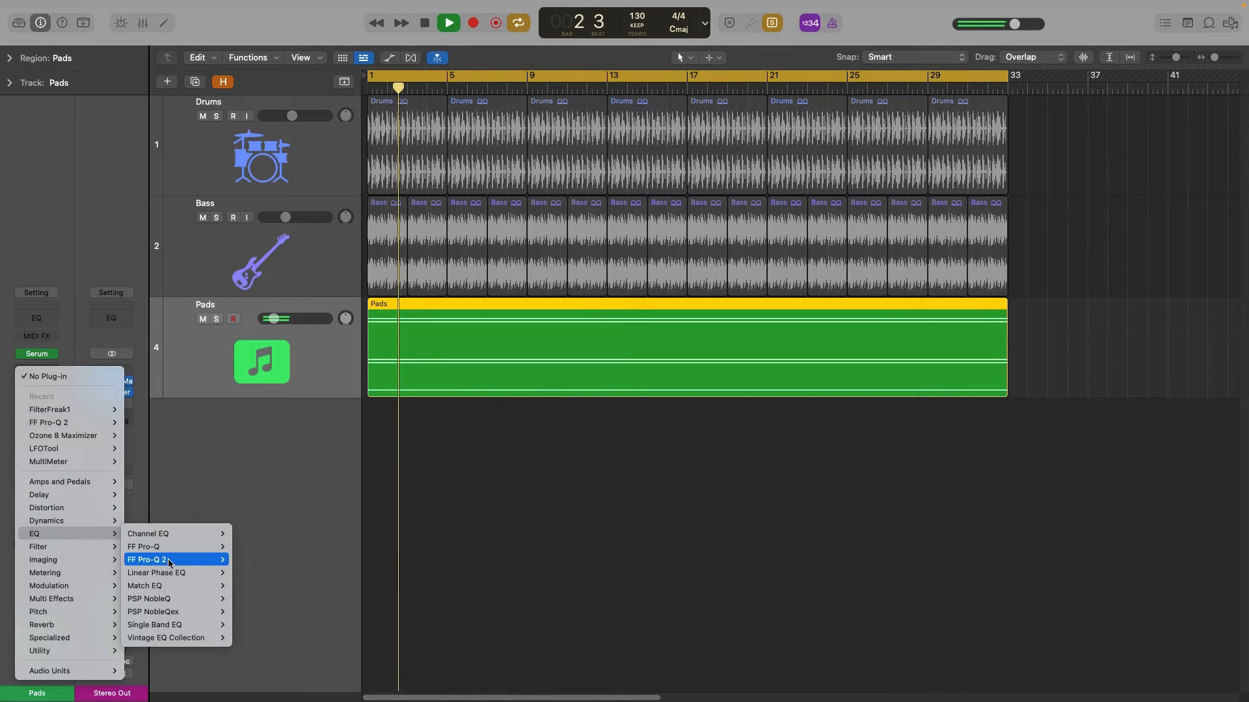
left_click(242, 560)
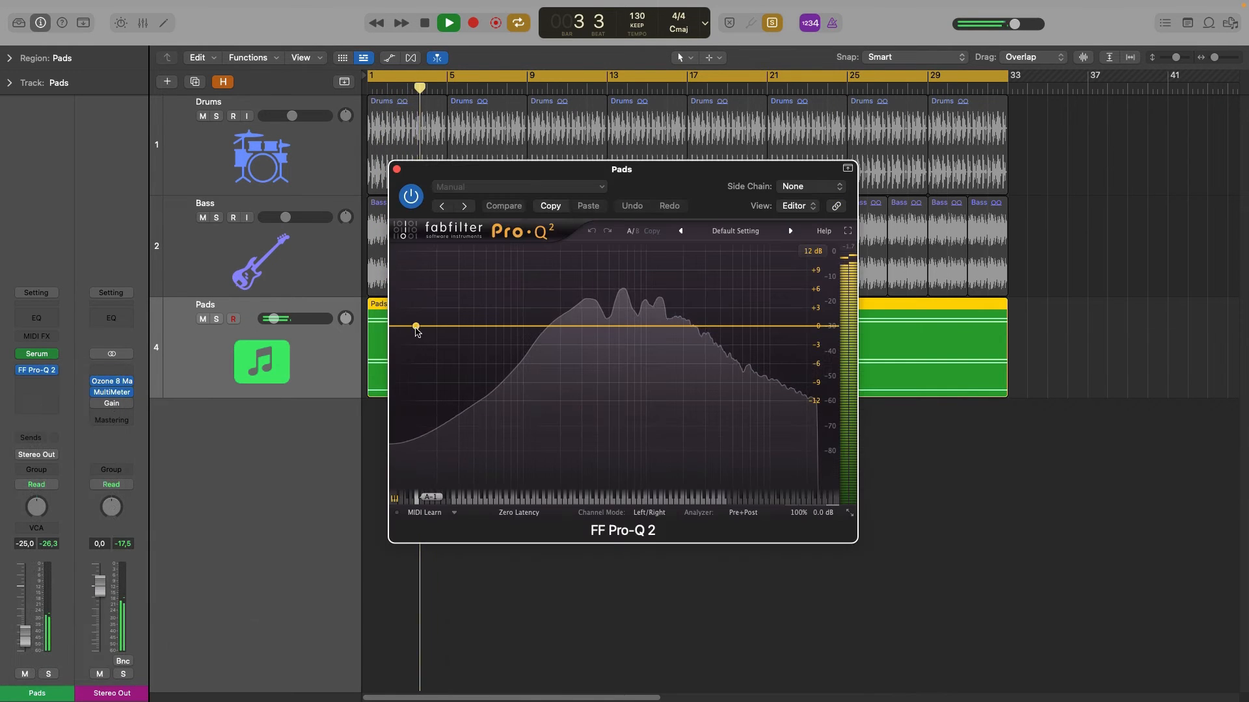
left_click(414, 327)
left_click_drag(414, 327, 572, 323)
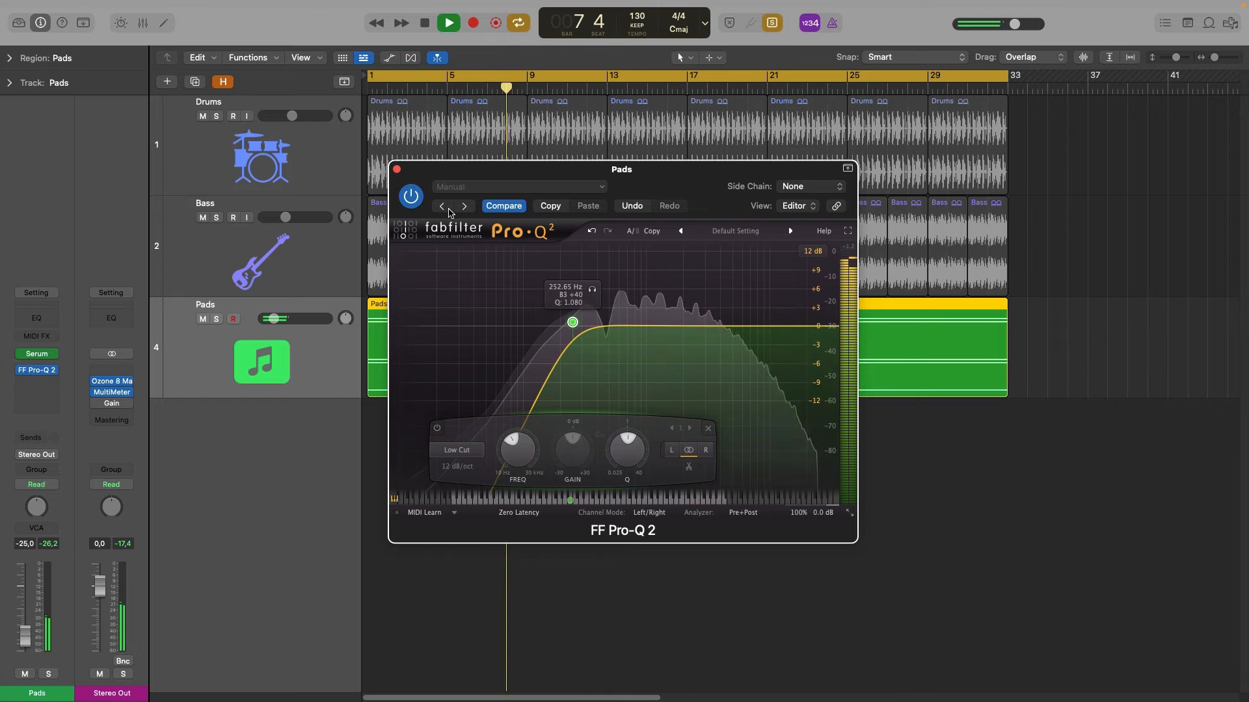
left_click(396, 169)
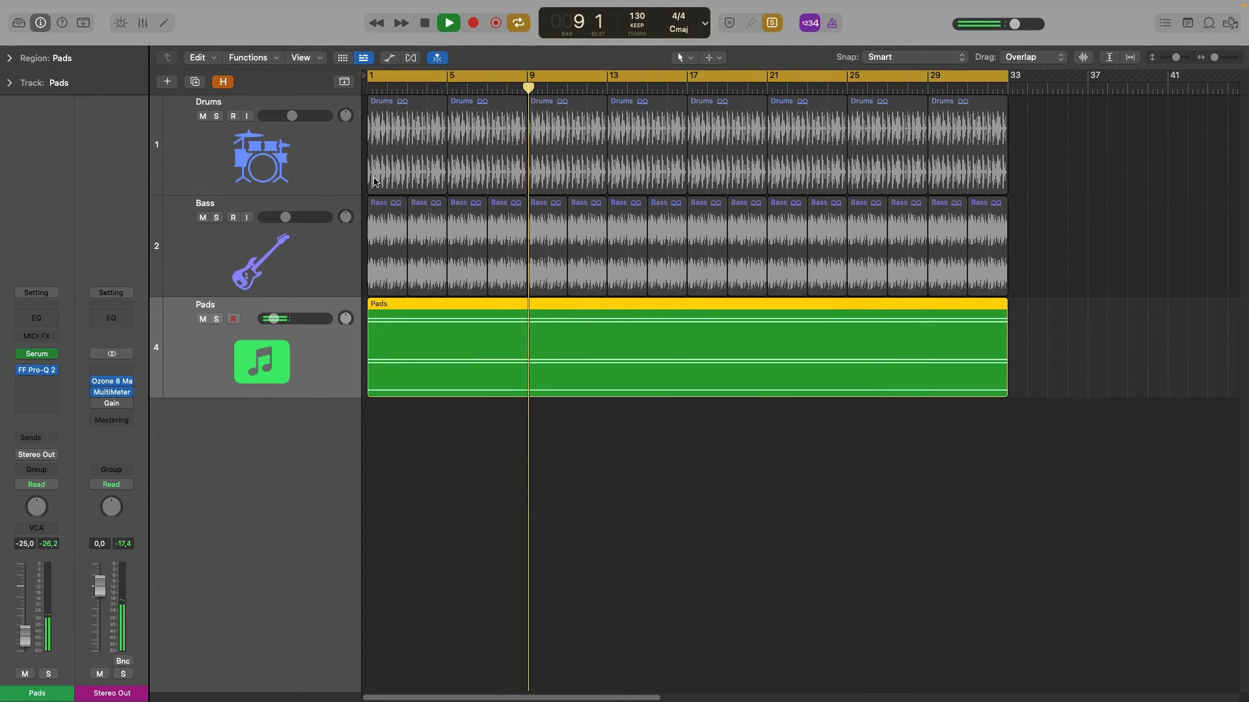
Insert the stereo Soundtoys FilterFreak1 after the EQ on the Pads track and reposition its window
left_click(36, 381)
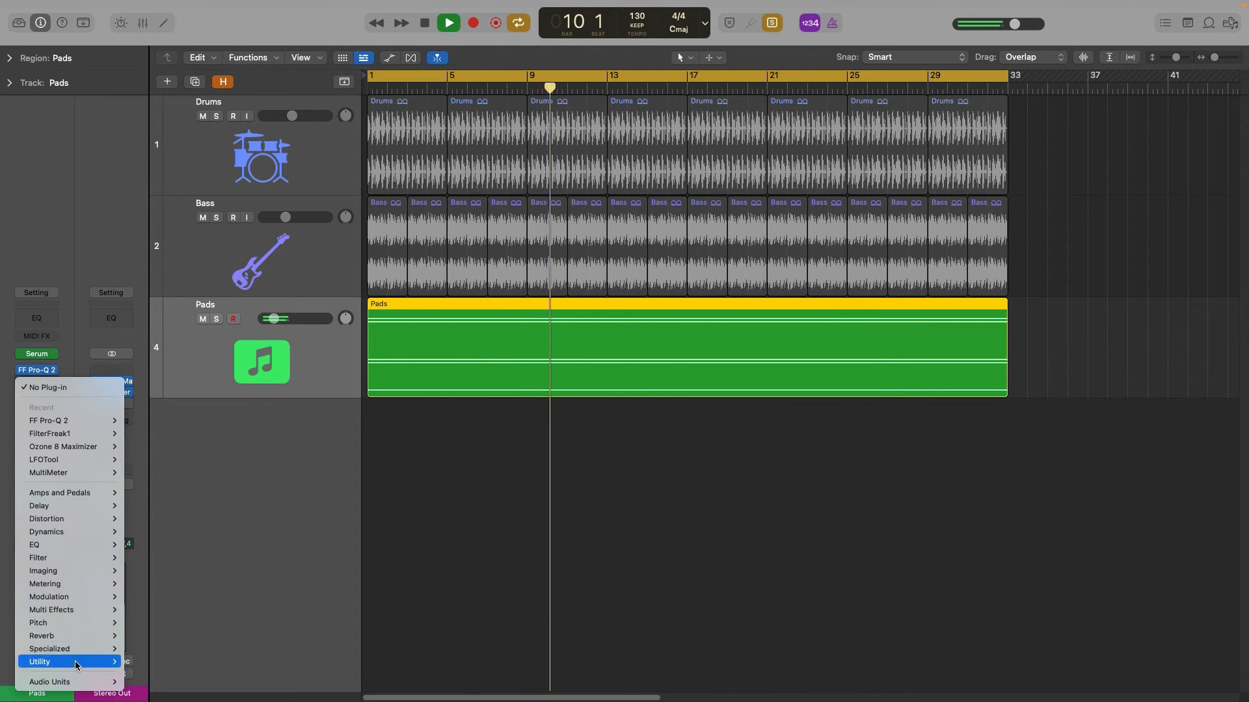
mouse_move(98, 682)
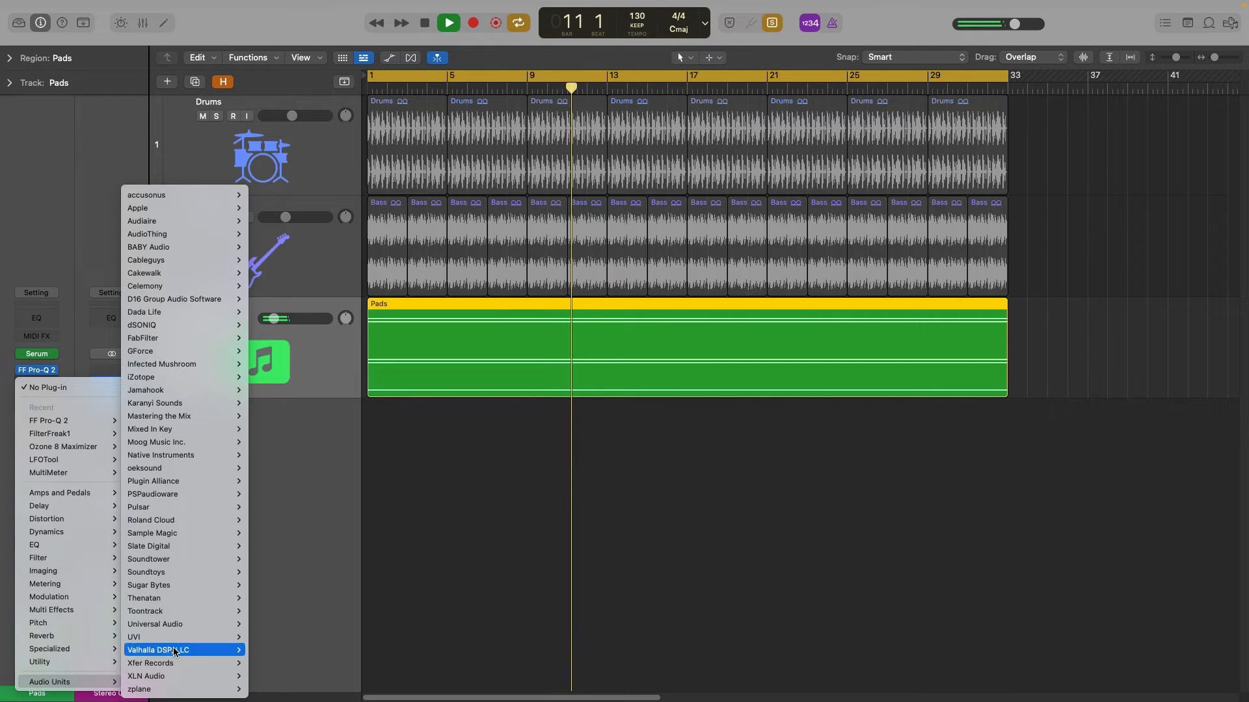
mouse_move(181, 571)
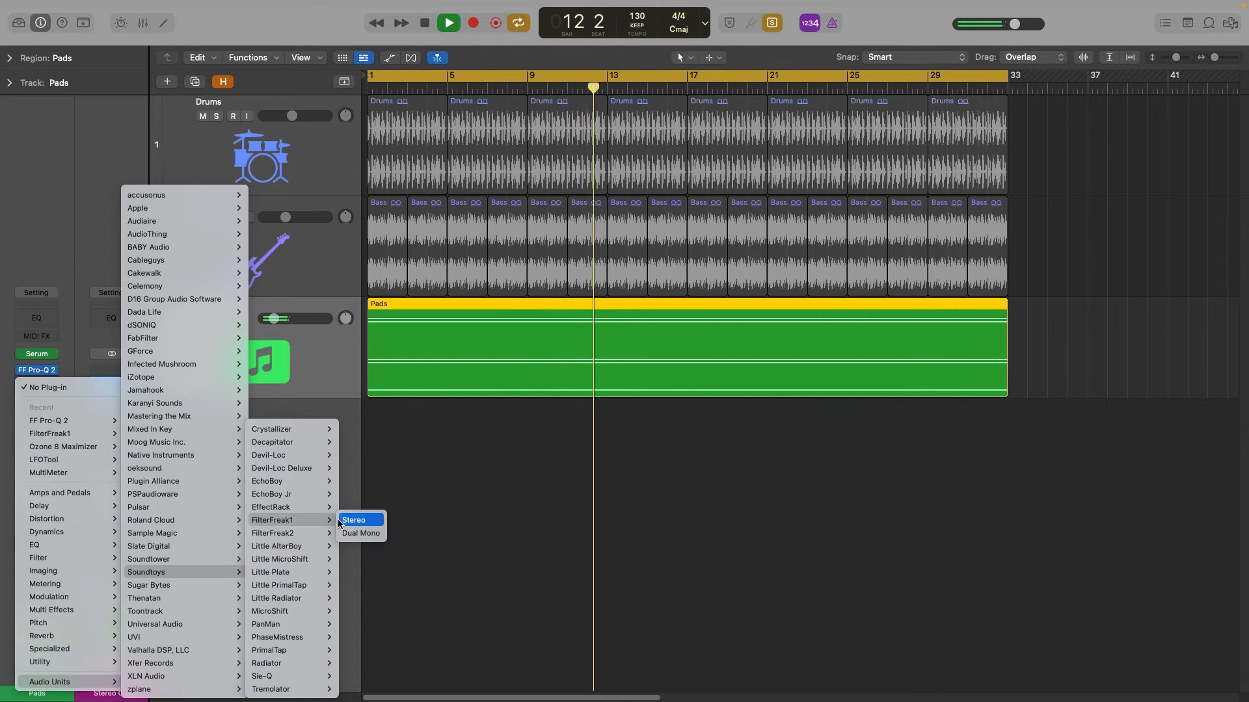
left_click(351, 519)
left_click_drag(690, 194, 629, 213)
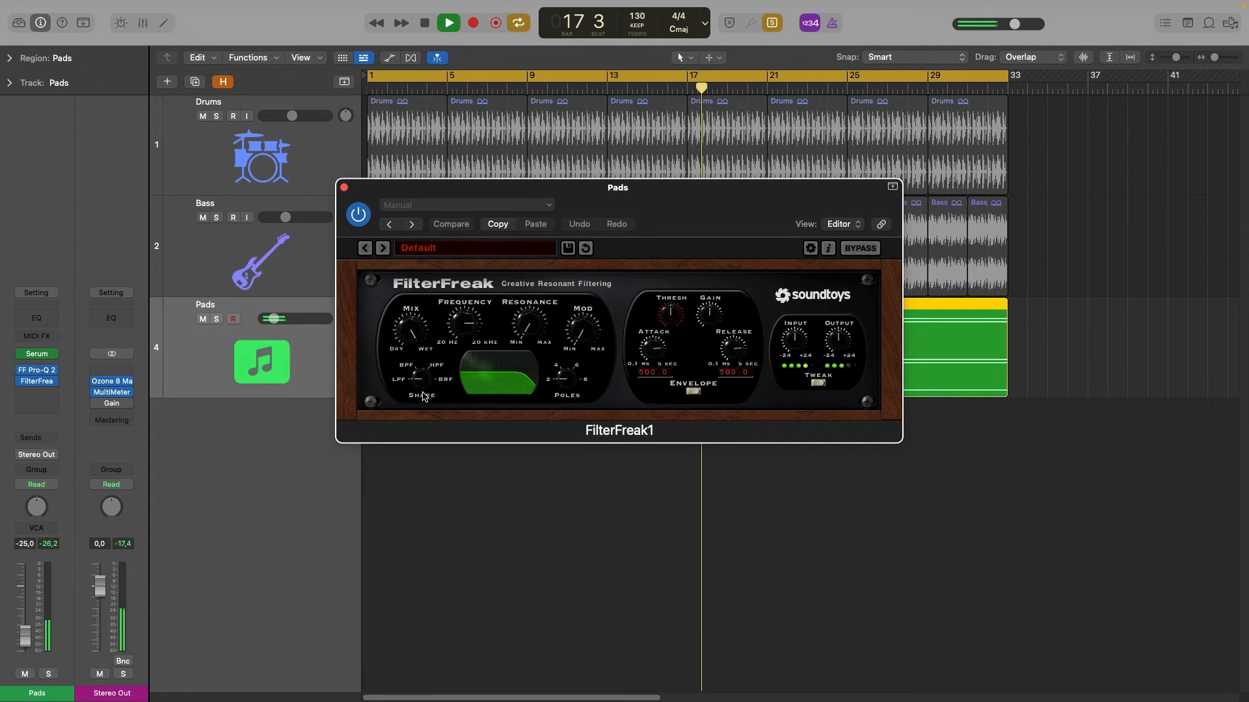
Switch FilterFreak1's shape from low-pass to band-pass (BPF) and lower the filter frequency
left_click_drag(424, 385, 424, 360)
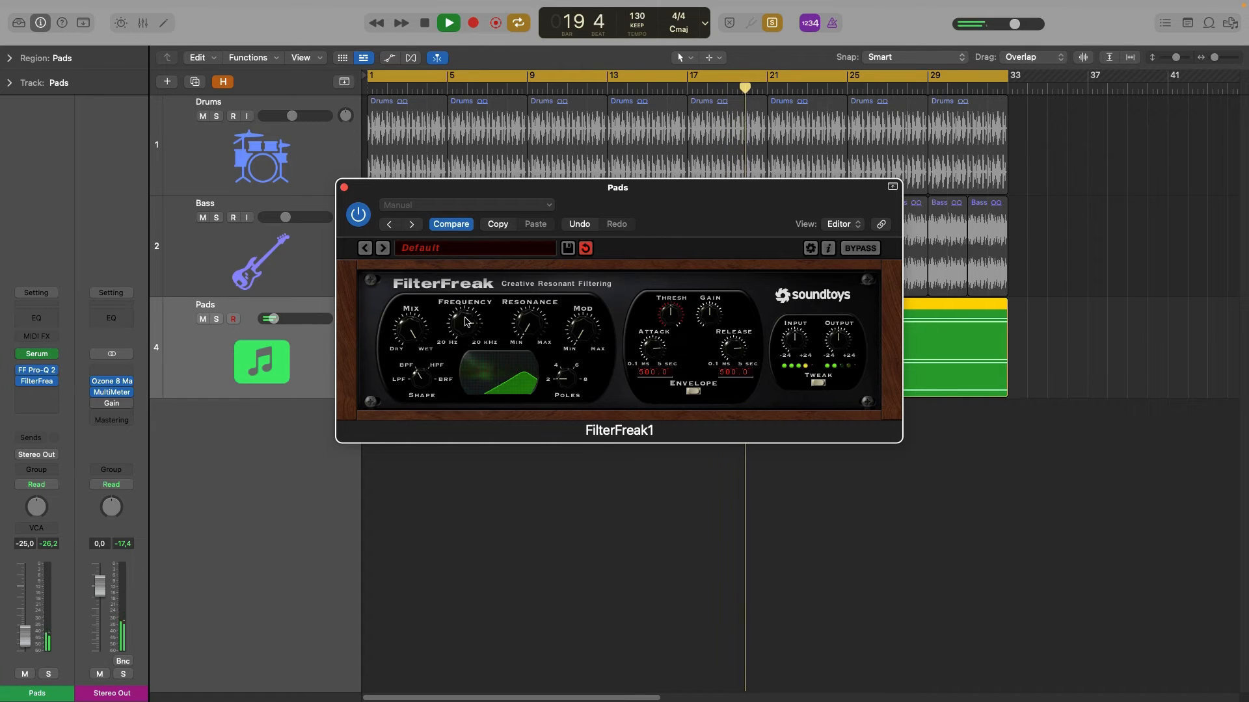
left_click_drag(463, 319, 472, 369)
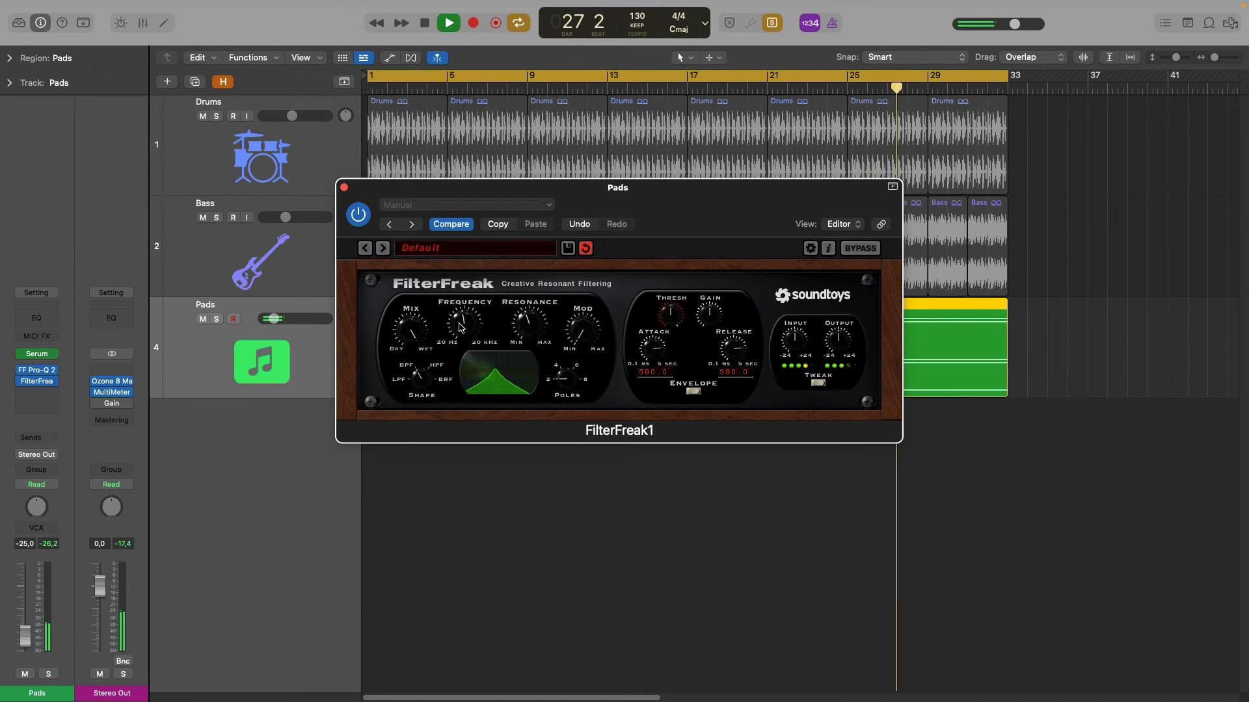
mouse_move(461, 321)
left_mouse_down()
mouse_move(462, 292)
mouse_move(459, 352)
mouse_move(457, 330)
left_mouse_up()
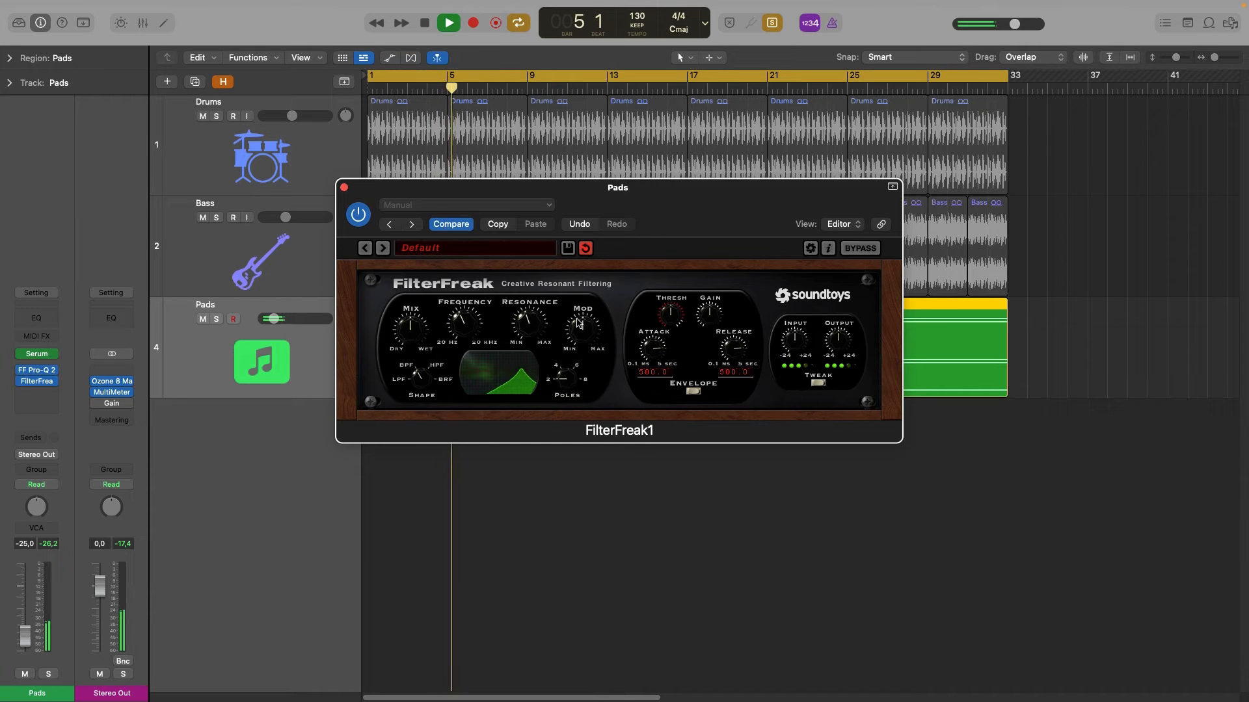
Set FilterFreak1's modulation mode to Rhythm with a rhythm length of 8 bars, and open the Tweak settings
left_click(693, 385)
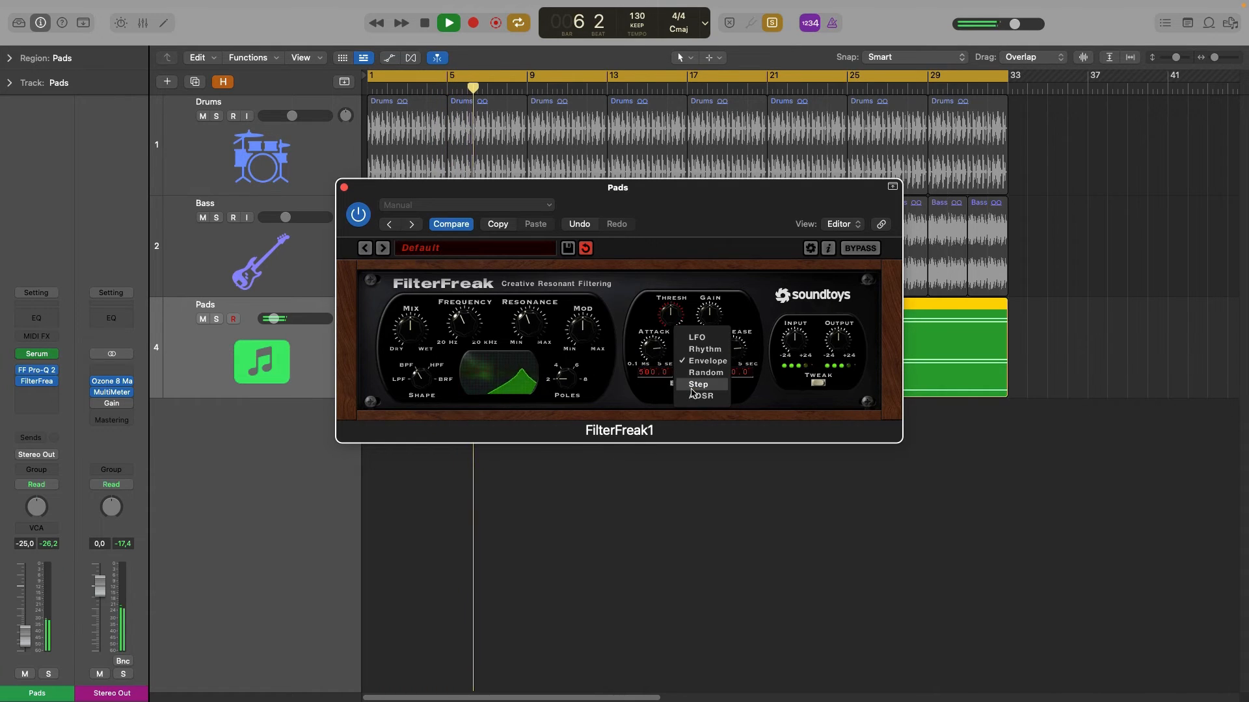
left_click(697, 349)
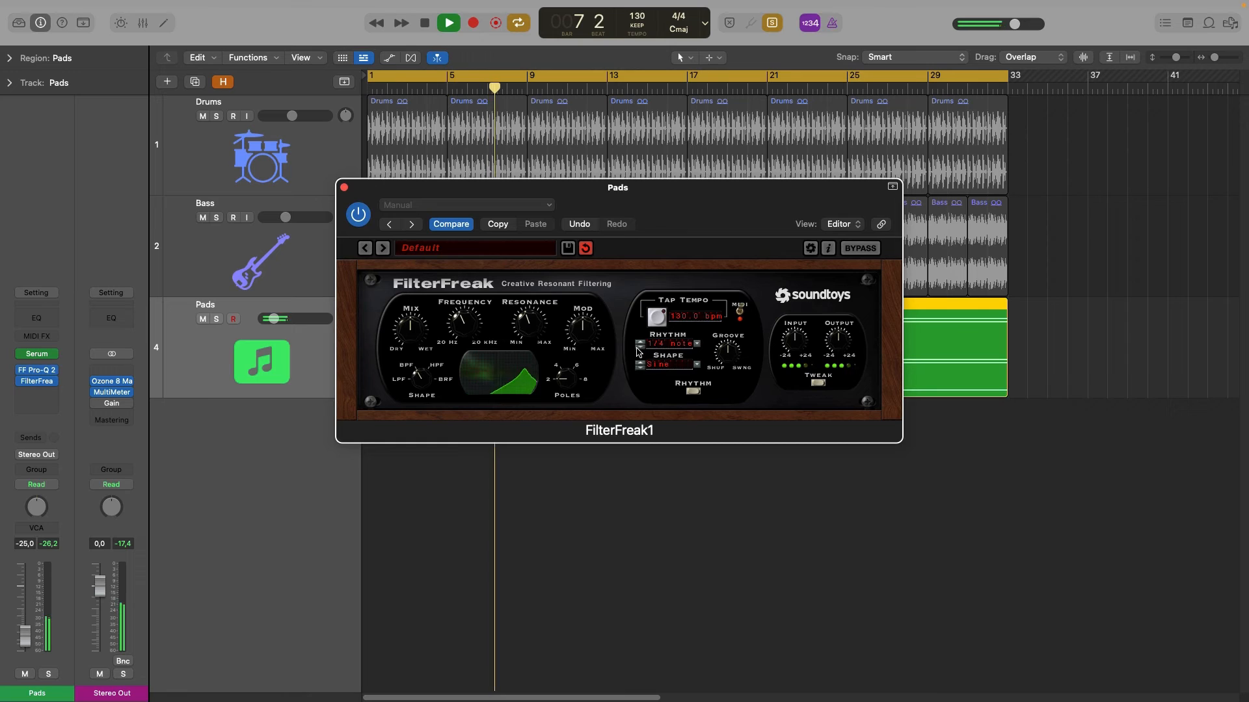
left_click(639, 343)
left_click(640, 343)
left_click(639, 342)
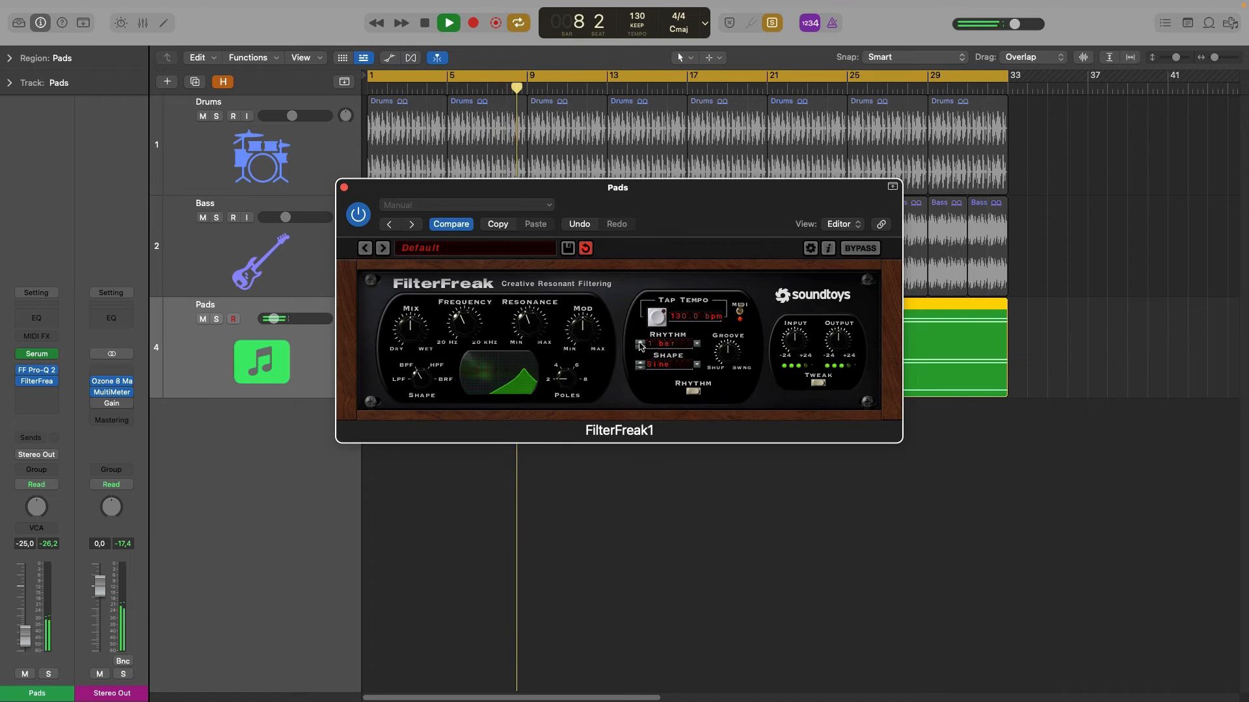
left_click(639, 343)
left_click(639, 343)
left_click(640, 343)
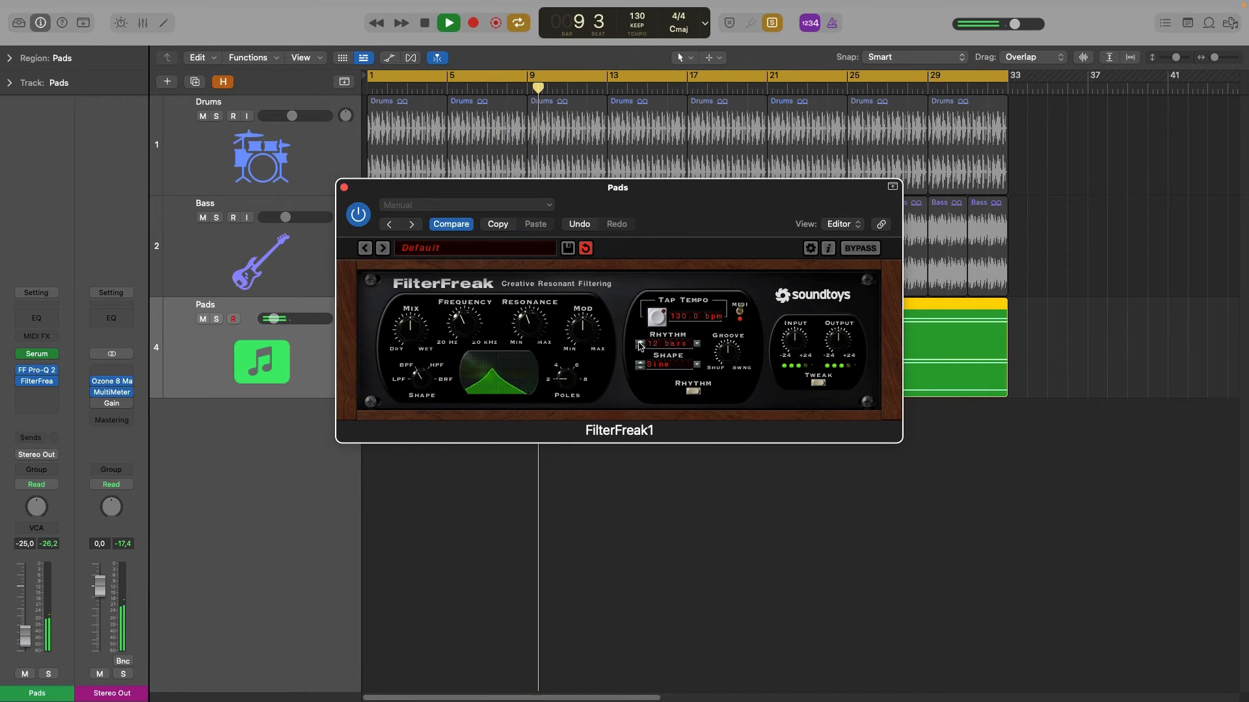
left_click(639, 347)
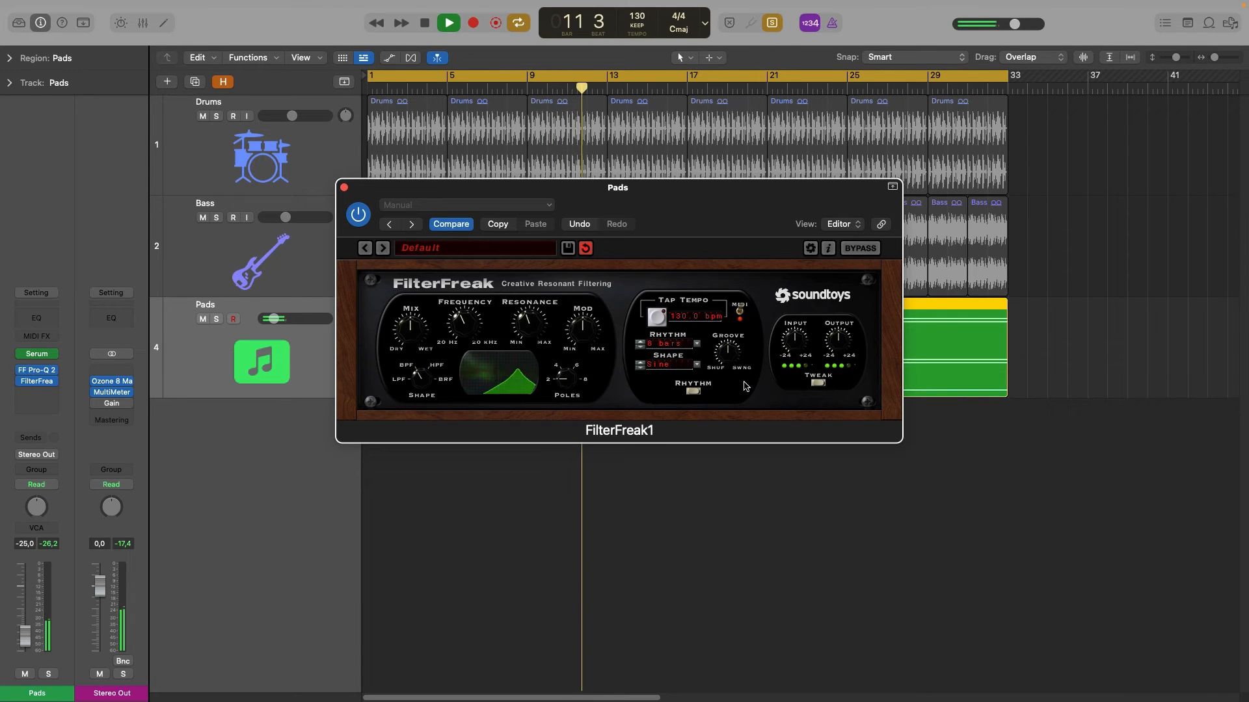
left_click(818, 383)
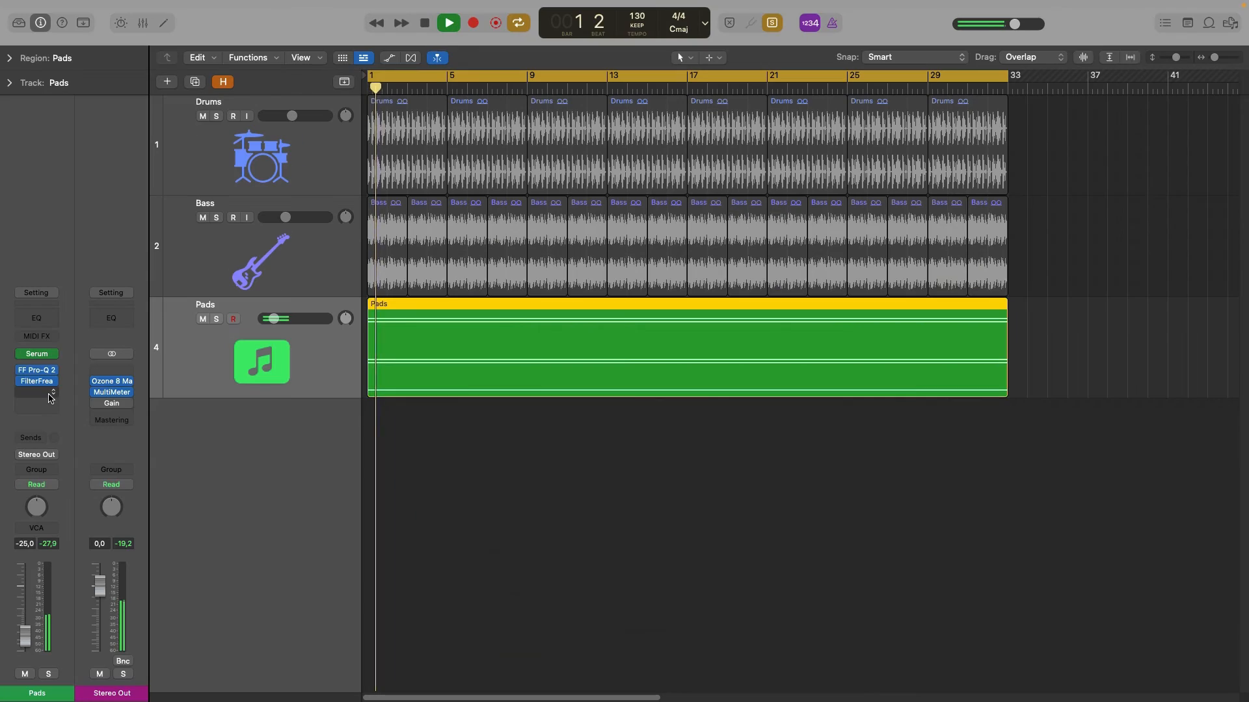
Insert stereo ValhallaVintageVerb after FilterFreak1 on the Pads track with about 41% mix, 3.39 s decay, 520 Hz low cut and 9780 Hz high cut
left_click(50, 393)
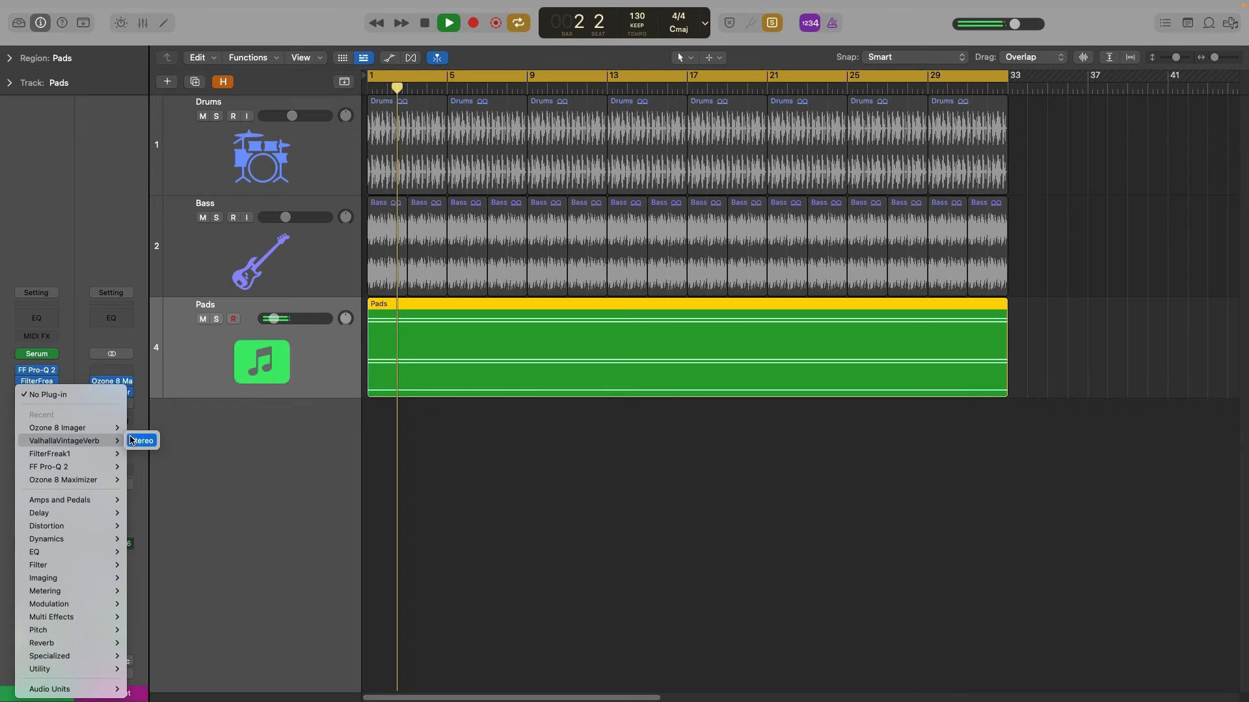
left_click(134, 441)
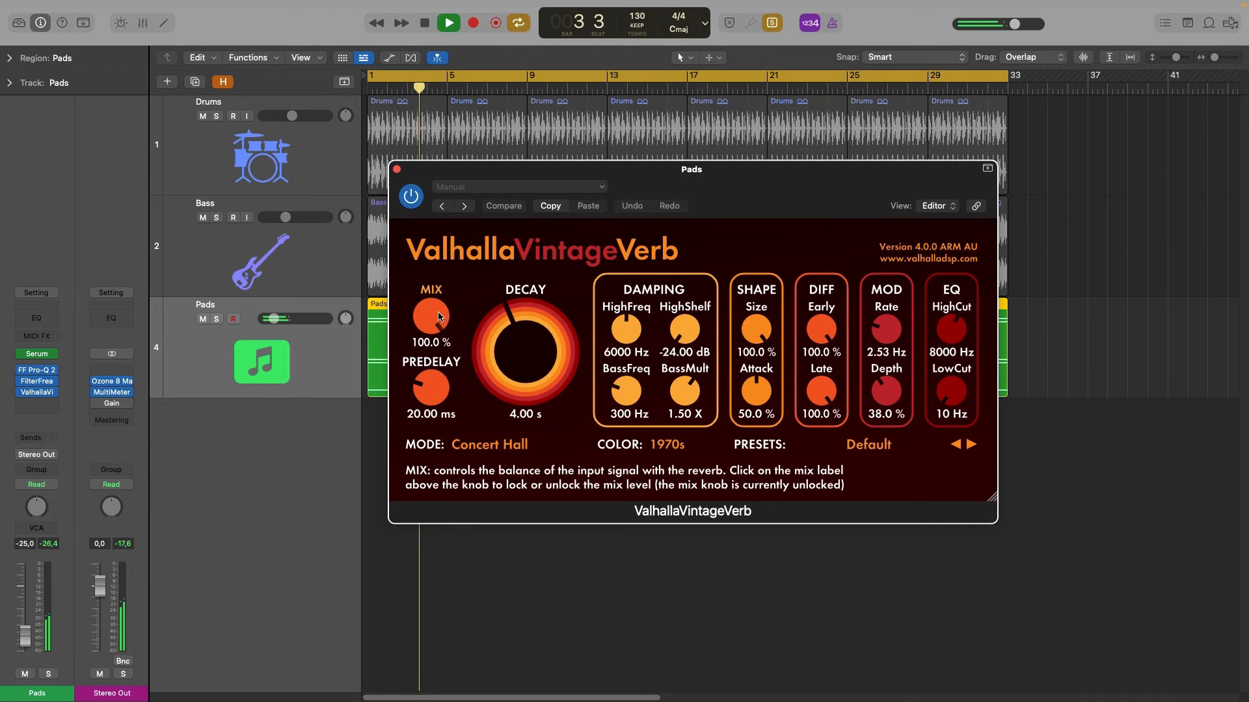
left_click_drag(431, 317, 443, 410)
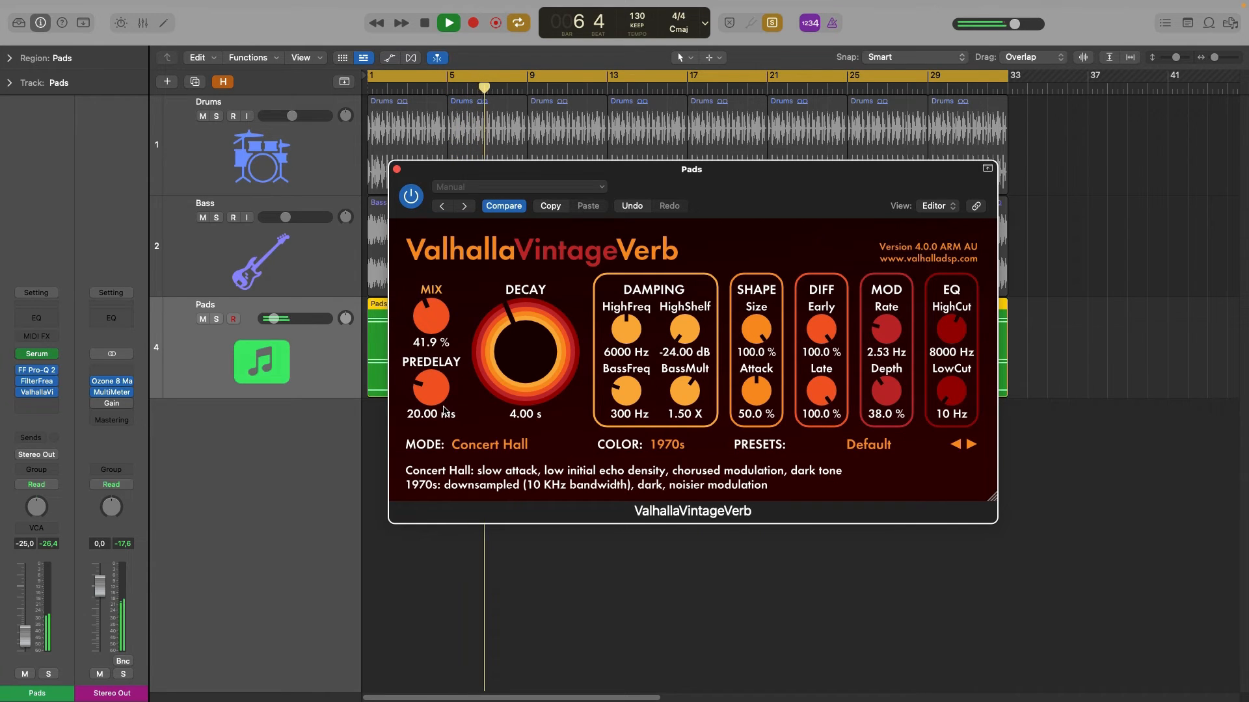
left_click_drag(438, 332, 438, 333)
left_click_drag(521, 353, 521, 359)
left_click_drag(951, 391, 935, 338)
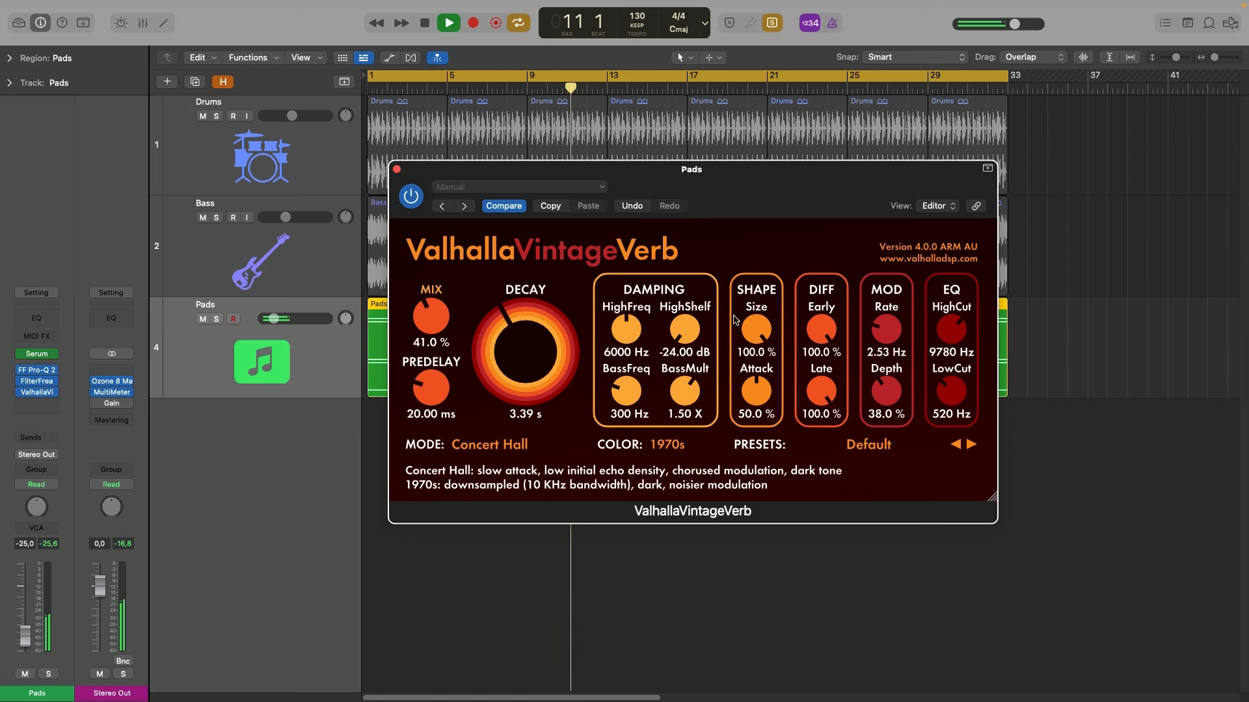
Fine-tune the Pads reverb to about 42.8% mix and 3.93 s decay, and close its window
left_click_drag(725, 198, 657, 200)
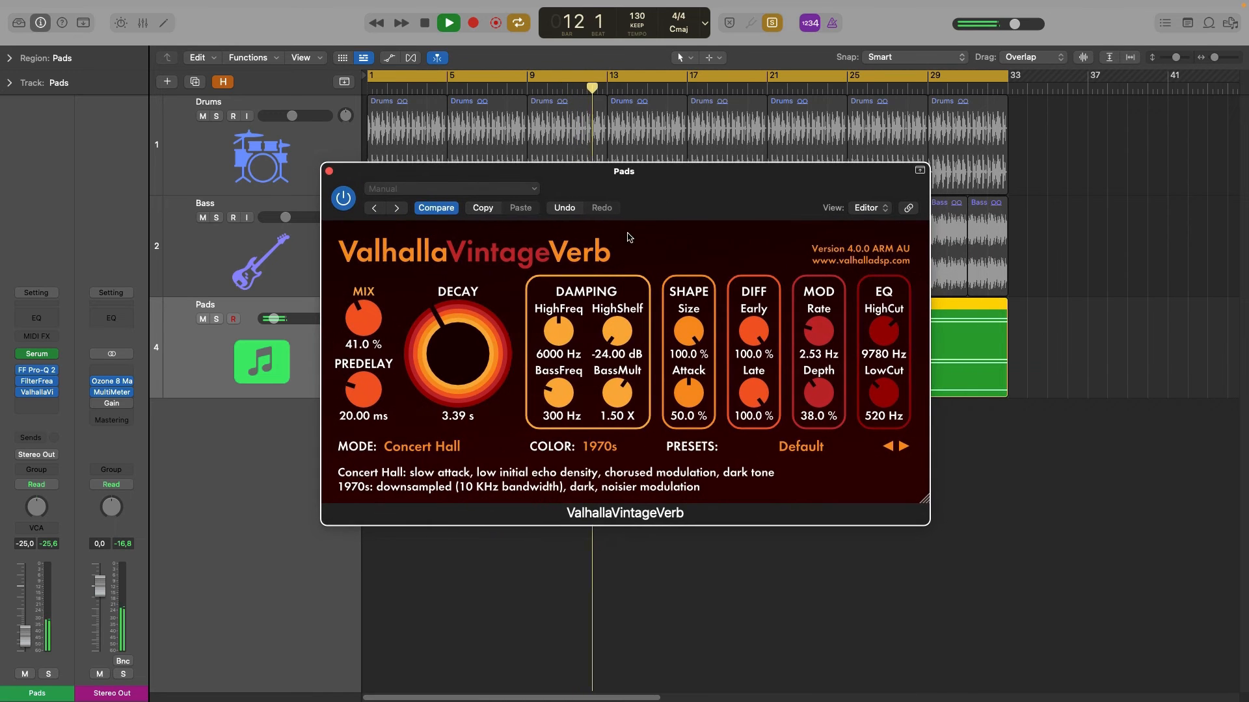
left_click_drag(371, 324, 371, 318)
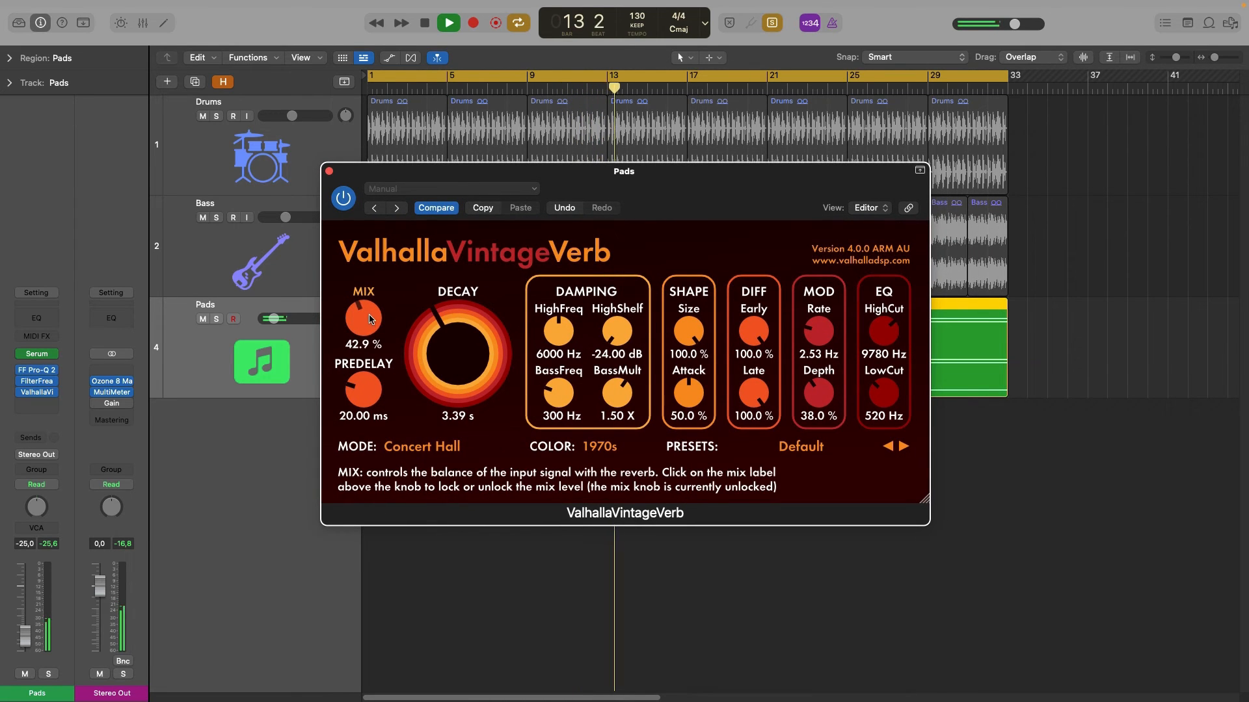
left_click_drag(476, 388, 475, 381)
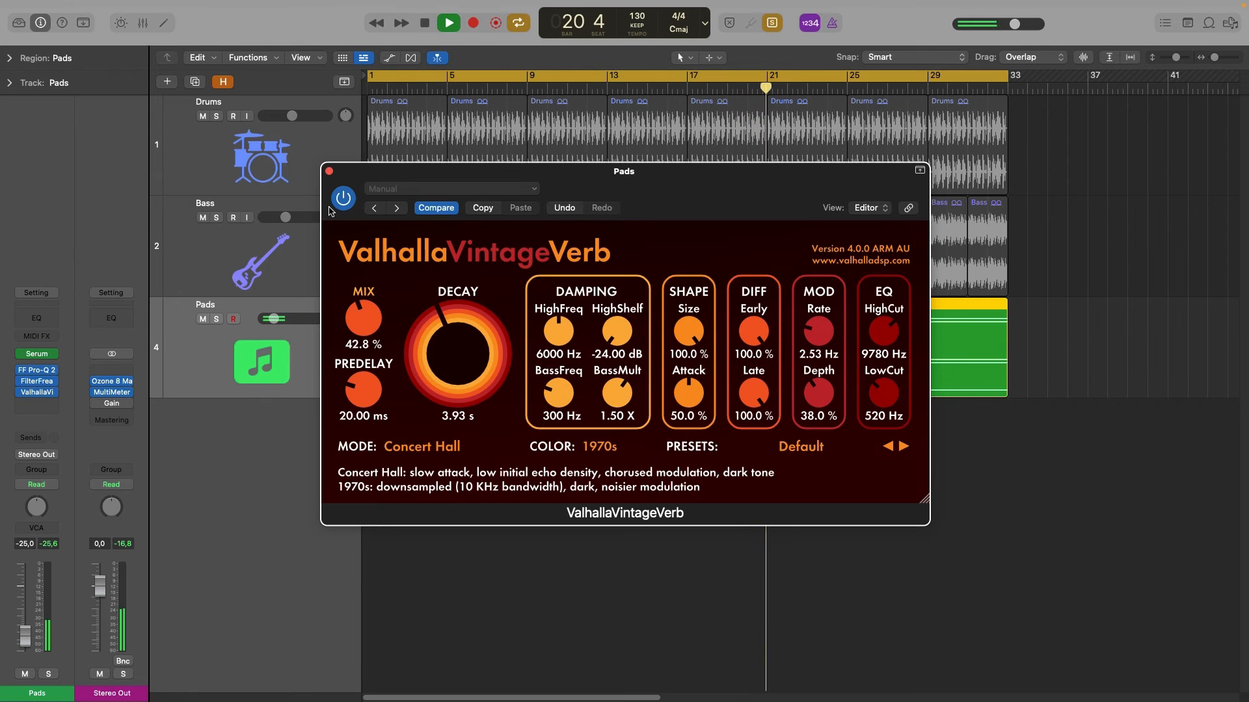
left_click(329, 173)
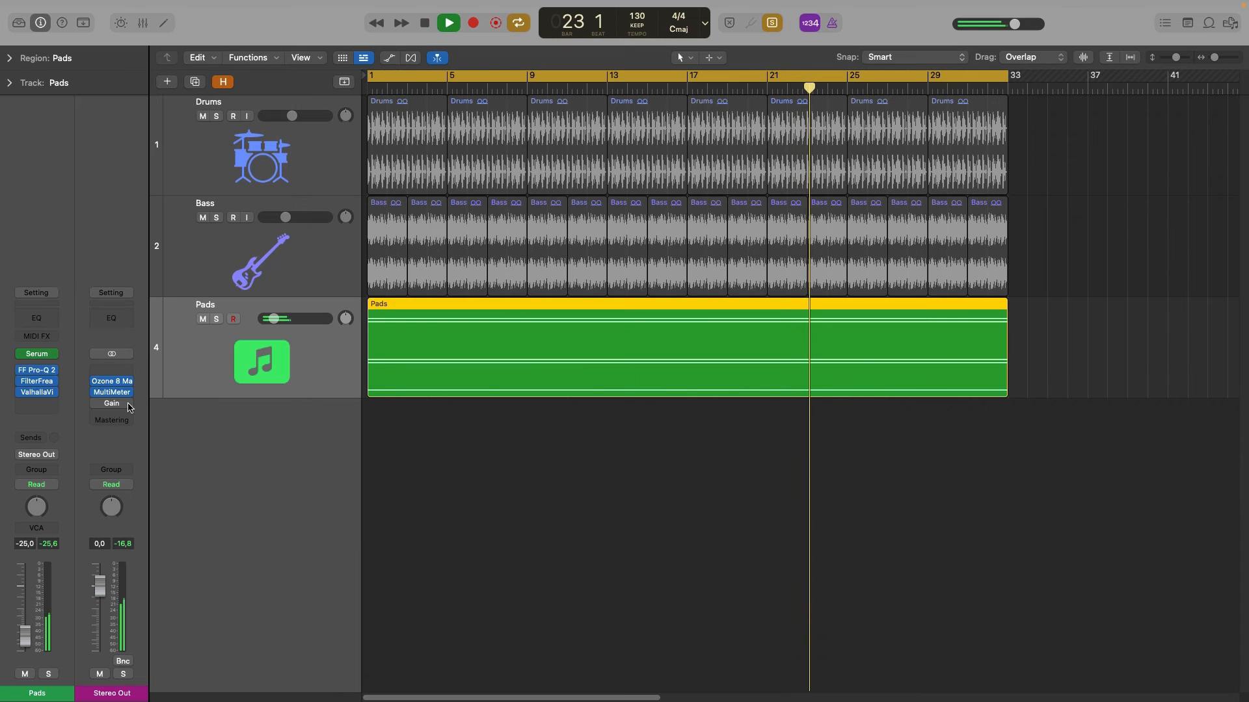
Insert the stereo Ozone 8 Imager after the reverb on the Pads track and enable Stereoize
left_click(54, 404)
mouse_move(63, 445)
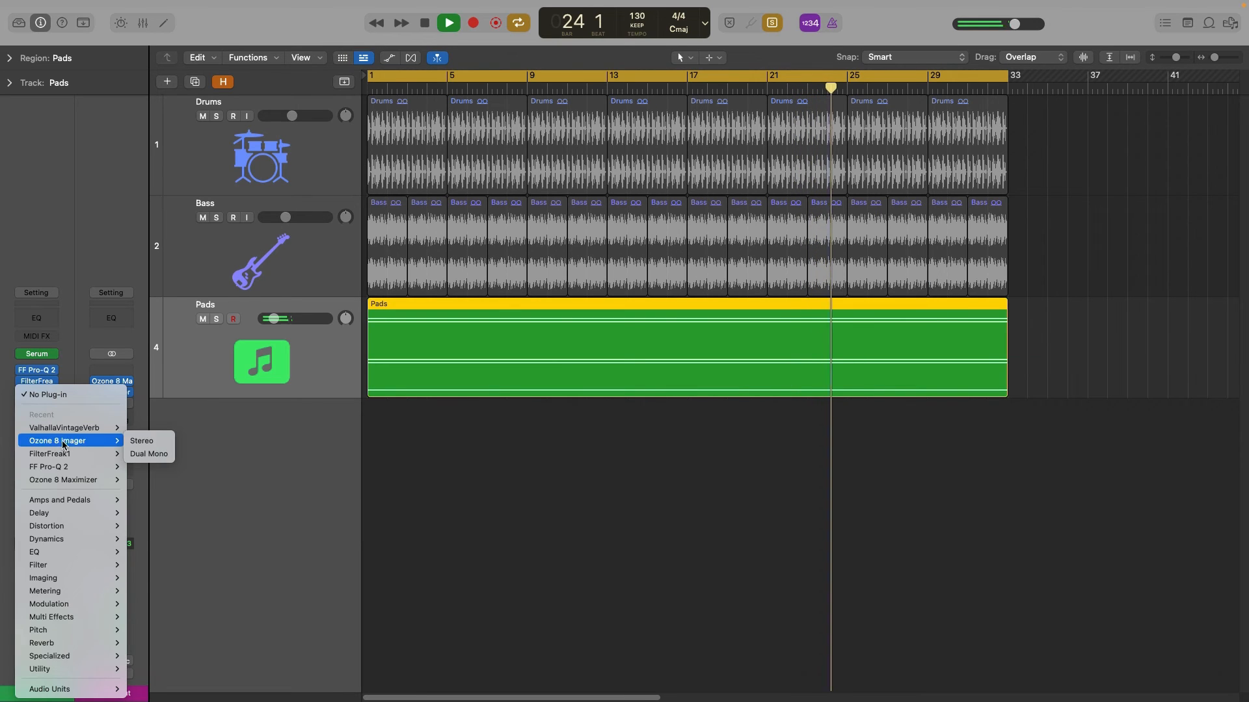
left_click(142, 441)
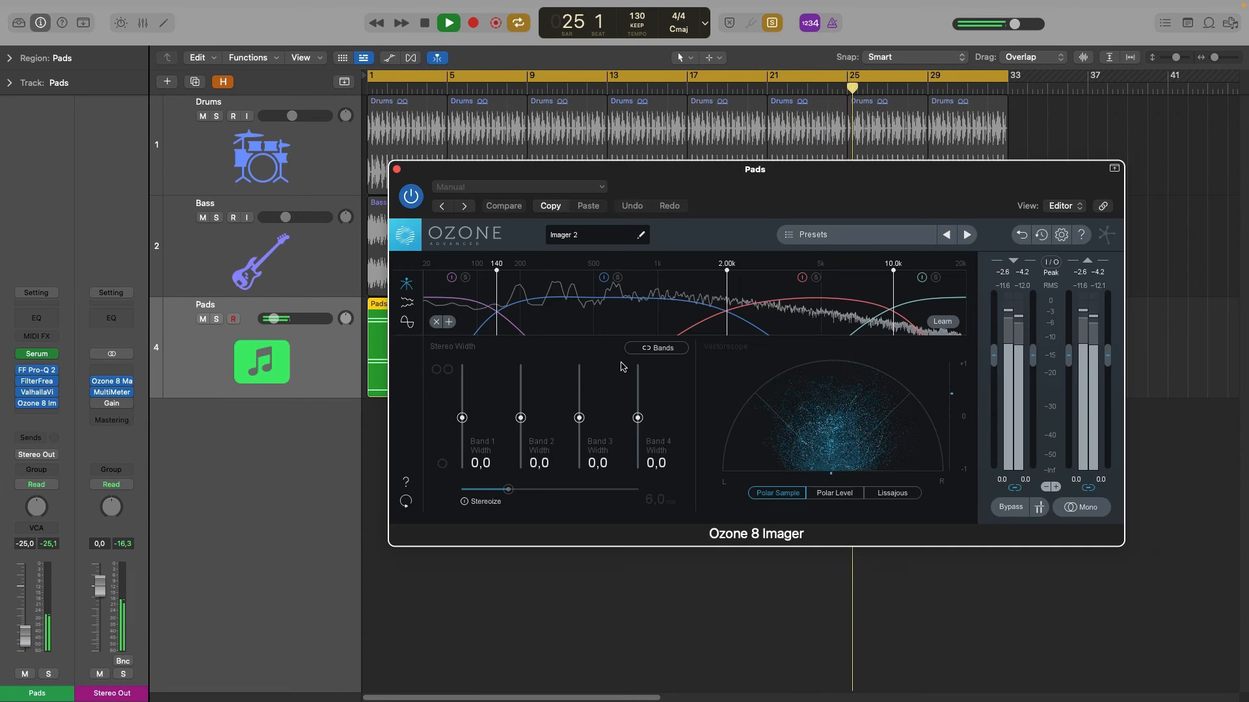
left_click_drag(621, 171, 465, 168)
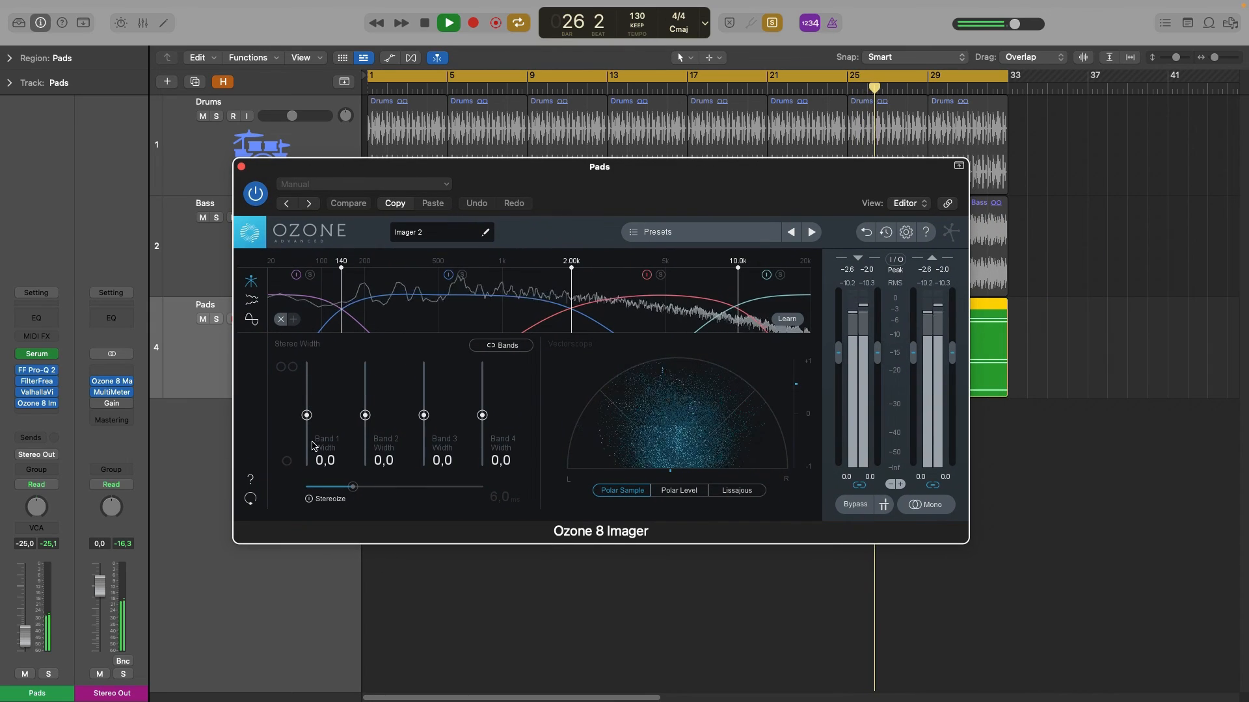
left_click(309, 499)
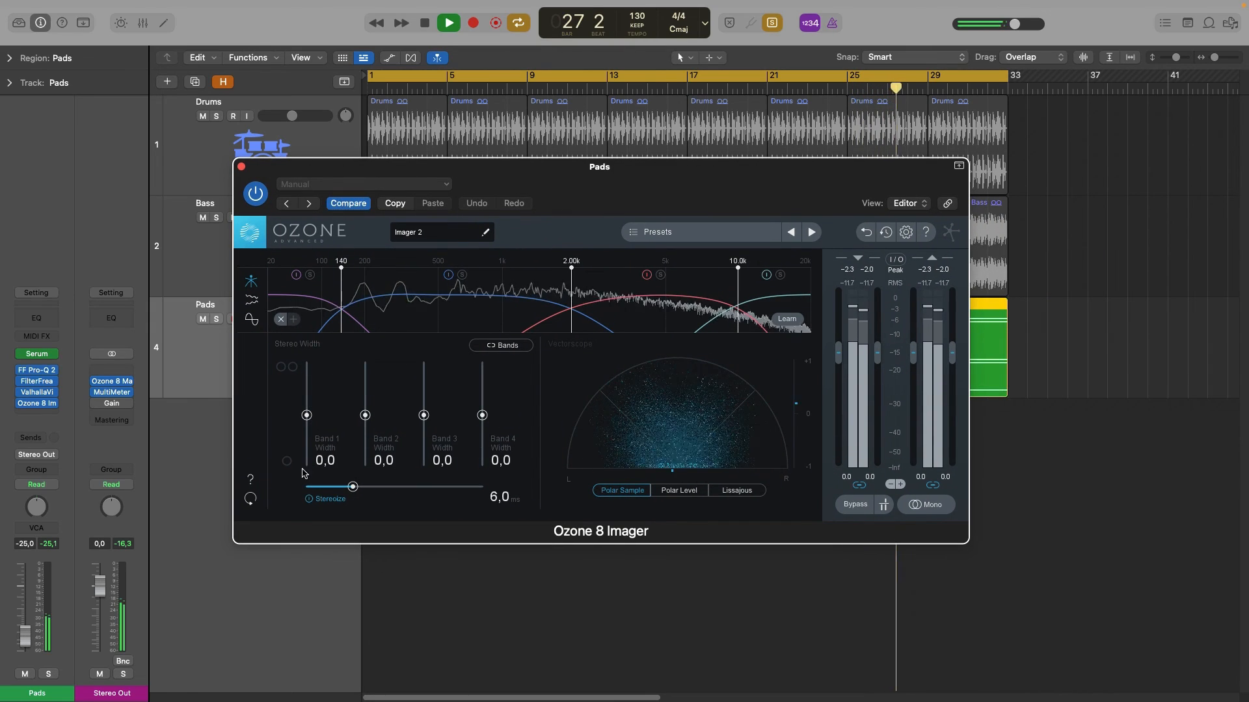
Narrow Imager Band 1 to -100 with its crossover at 315 Hz, and Band 2 to -24.1 with its upper crossover at 1.12 kHz
left_click_drag(307, 414, 306, 466)
left_click_drag(346, 296, 402, 293)
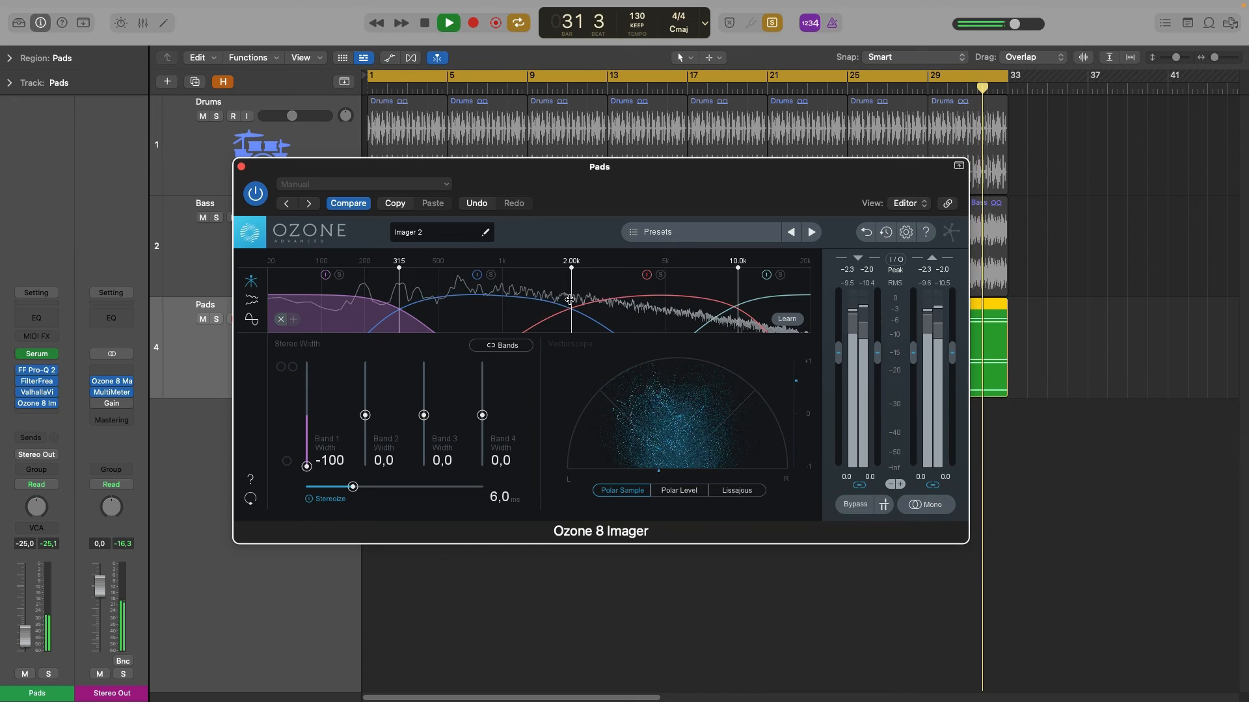
left_click_drag(571, 299, 514, 298)
left_click_drag(364, 417, 364, 434)
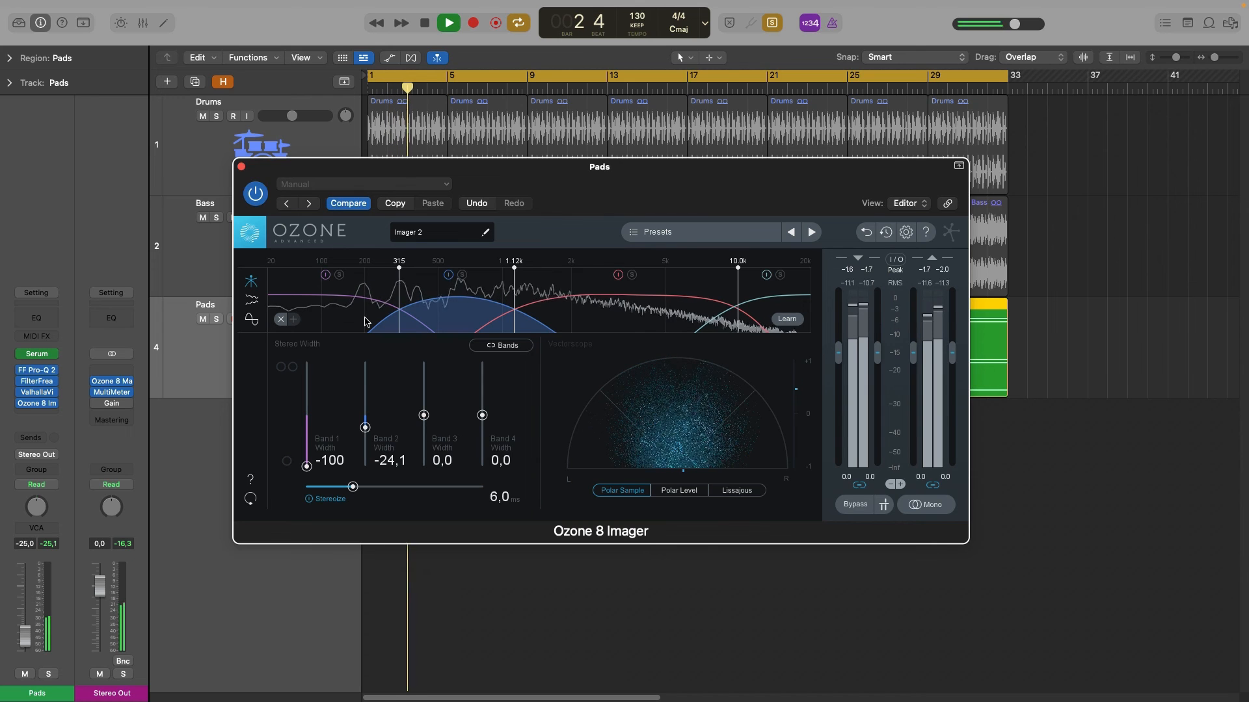
Compare the mix in mono and stereo by toggling the Stereo Out's Gain plug-in, leaving it bypassed, and close the plug-in windows
left_click(112, 404)
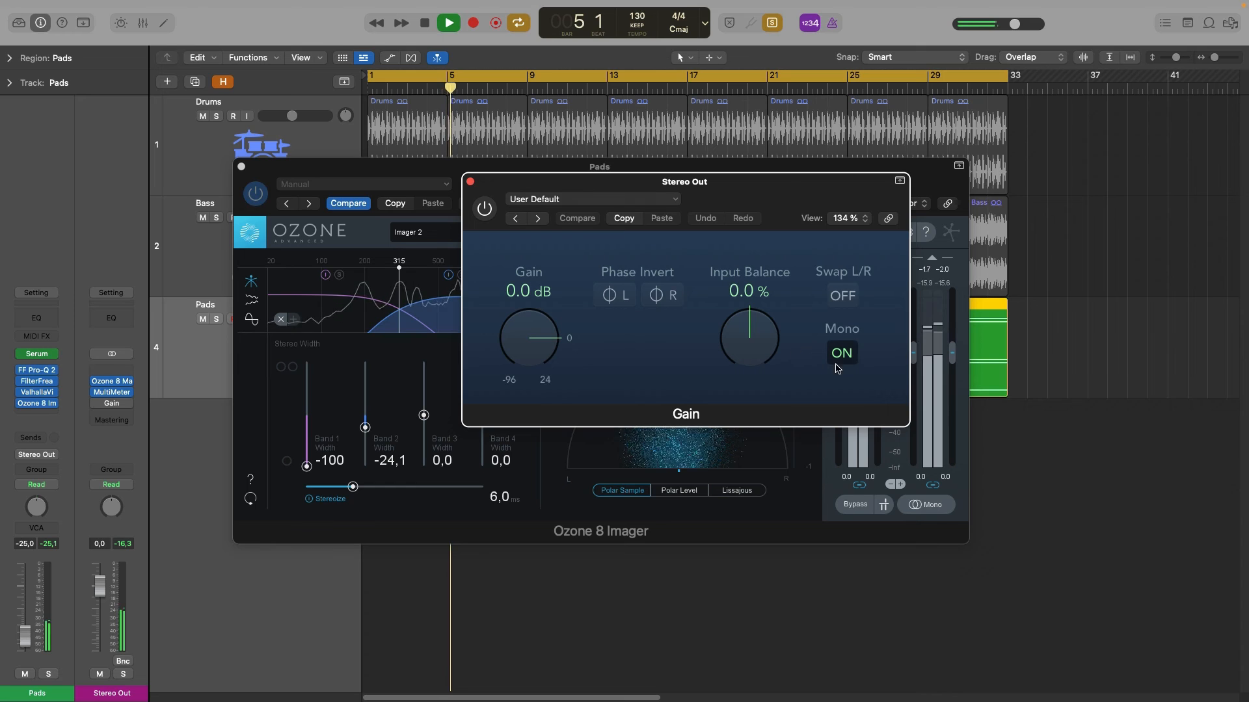
left_click(482, 209)
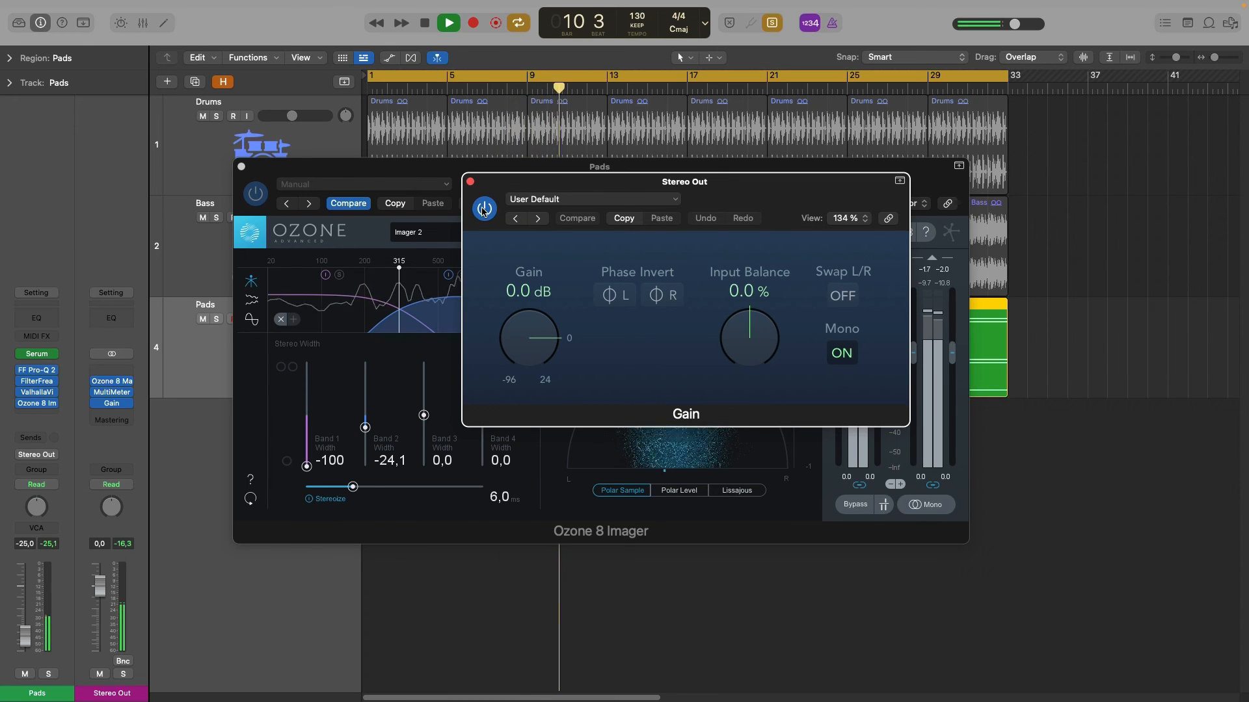
left_click(484, 208)
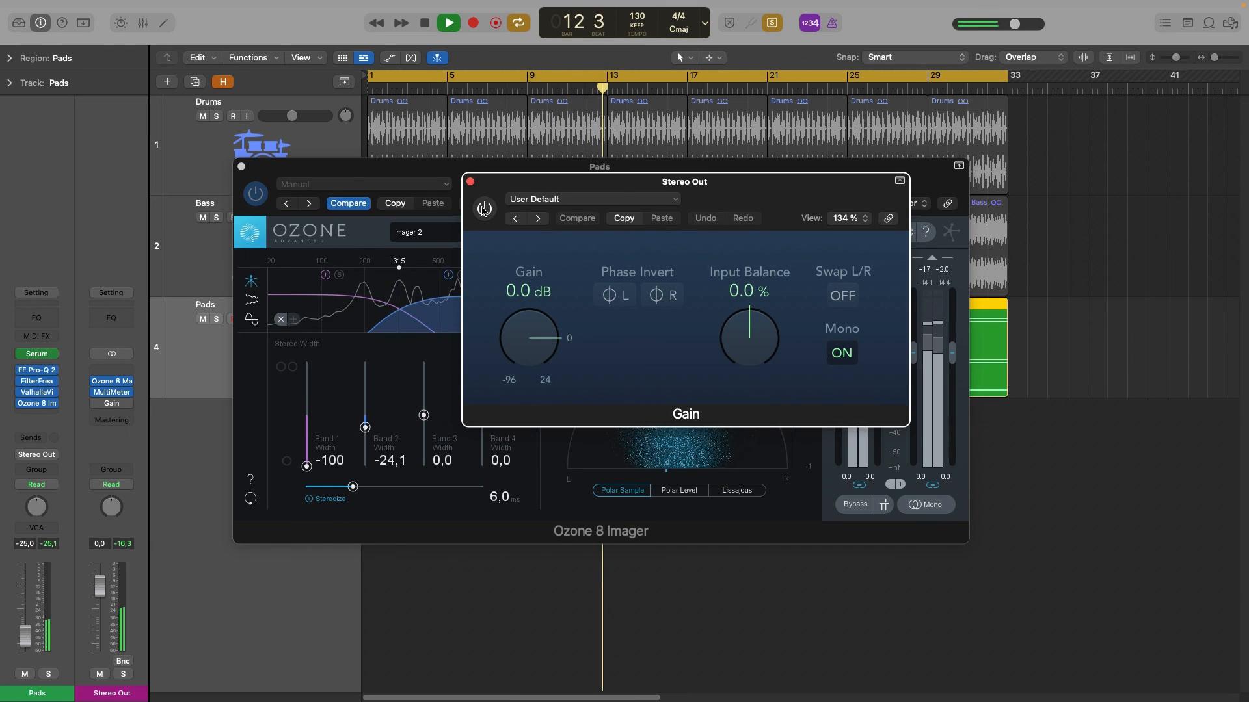
left_click(484, 208)
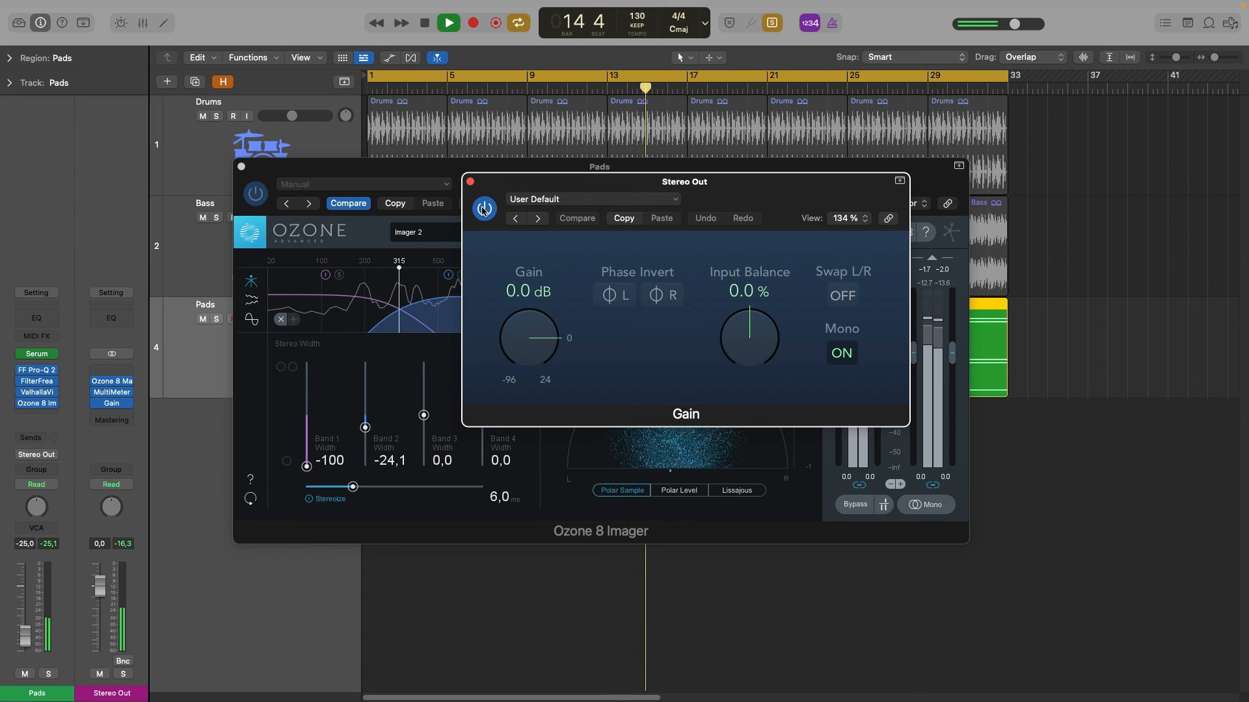
left_click(484, 209)
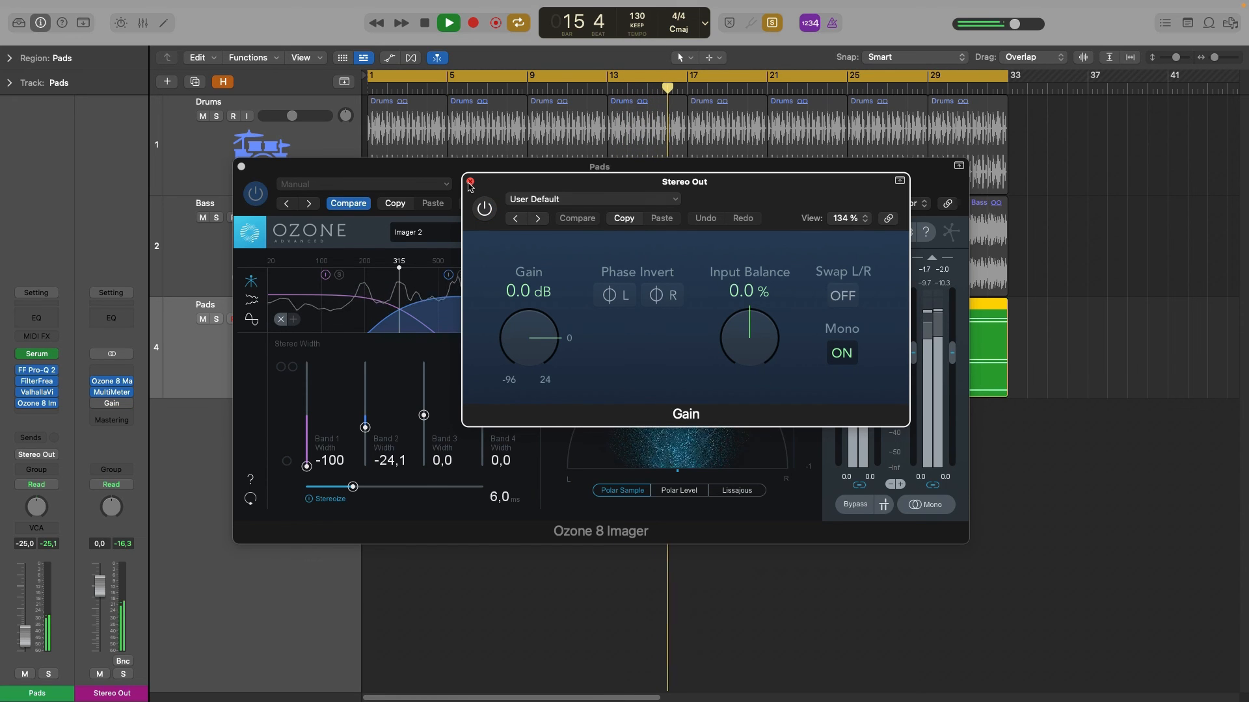
left_click(471, 183)
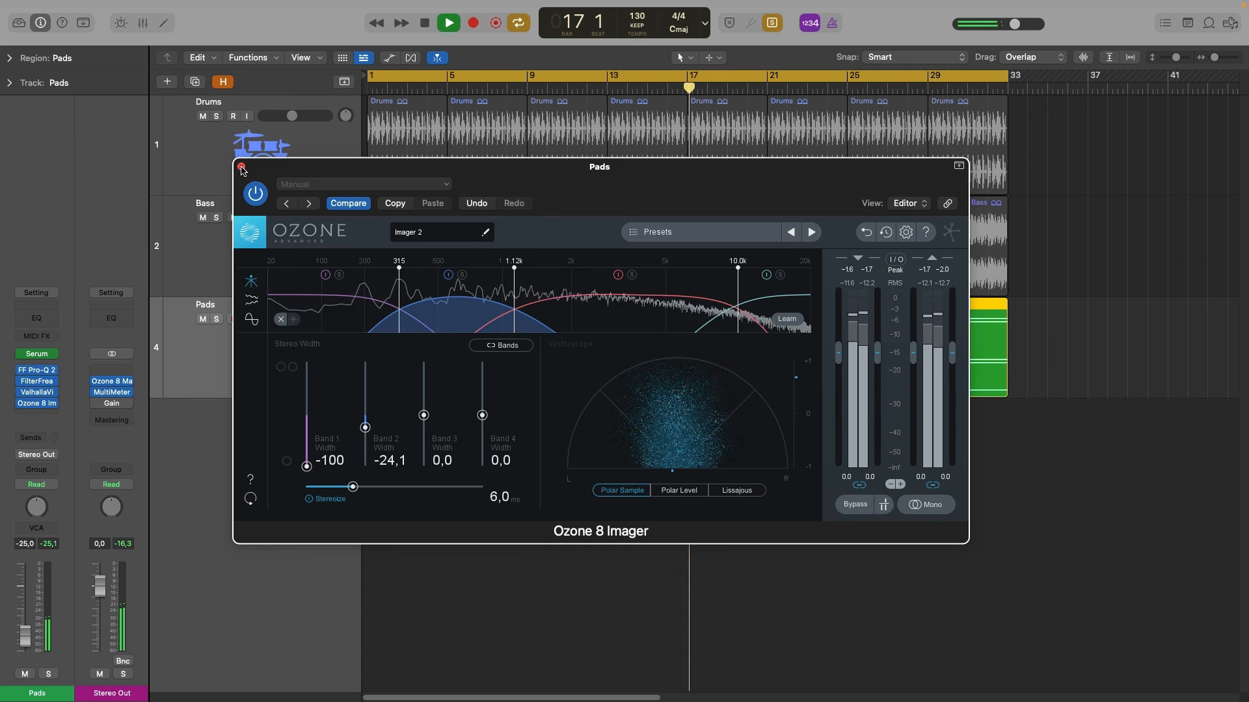
left_click(242, 167)
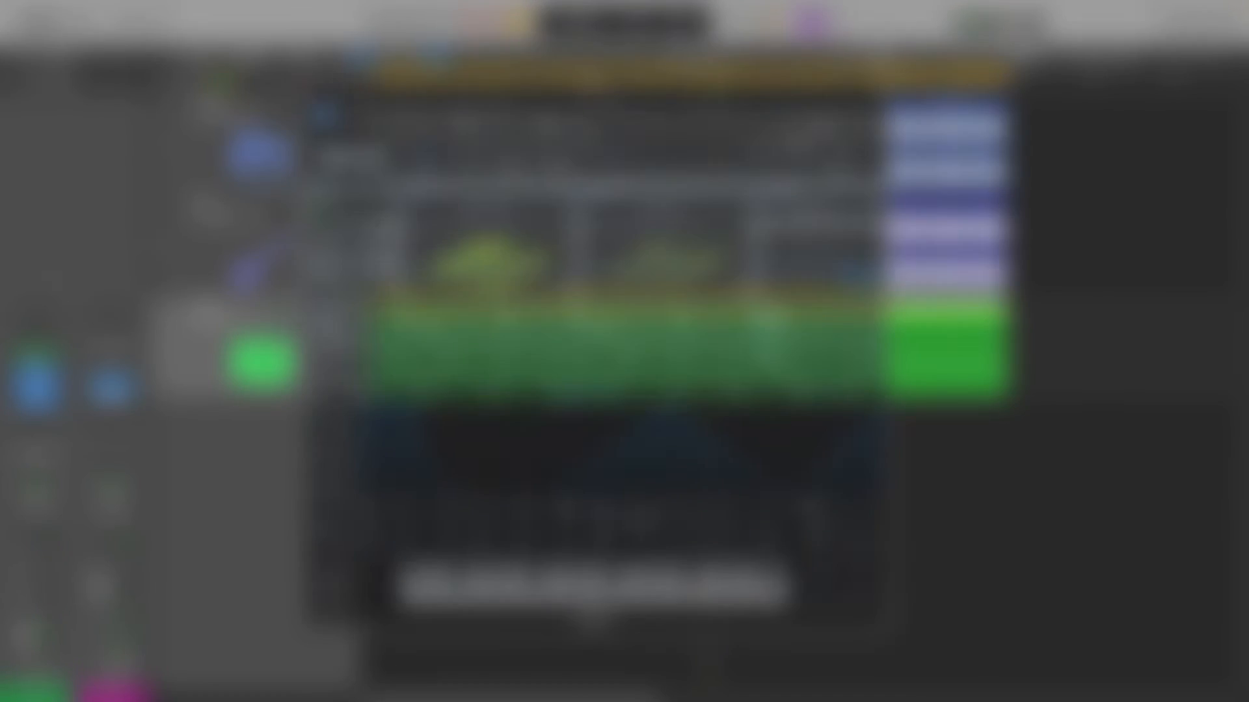